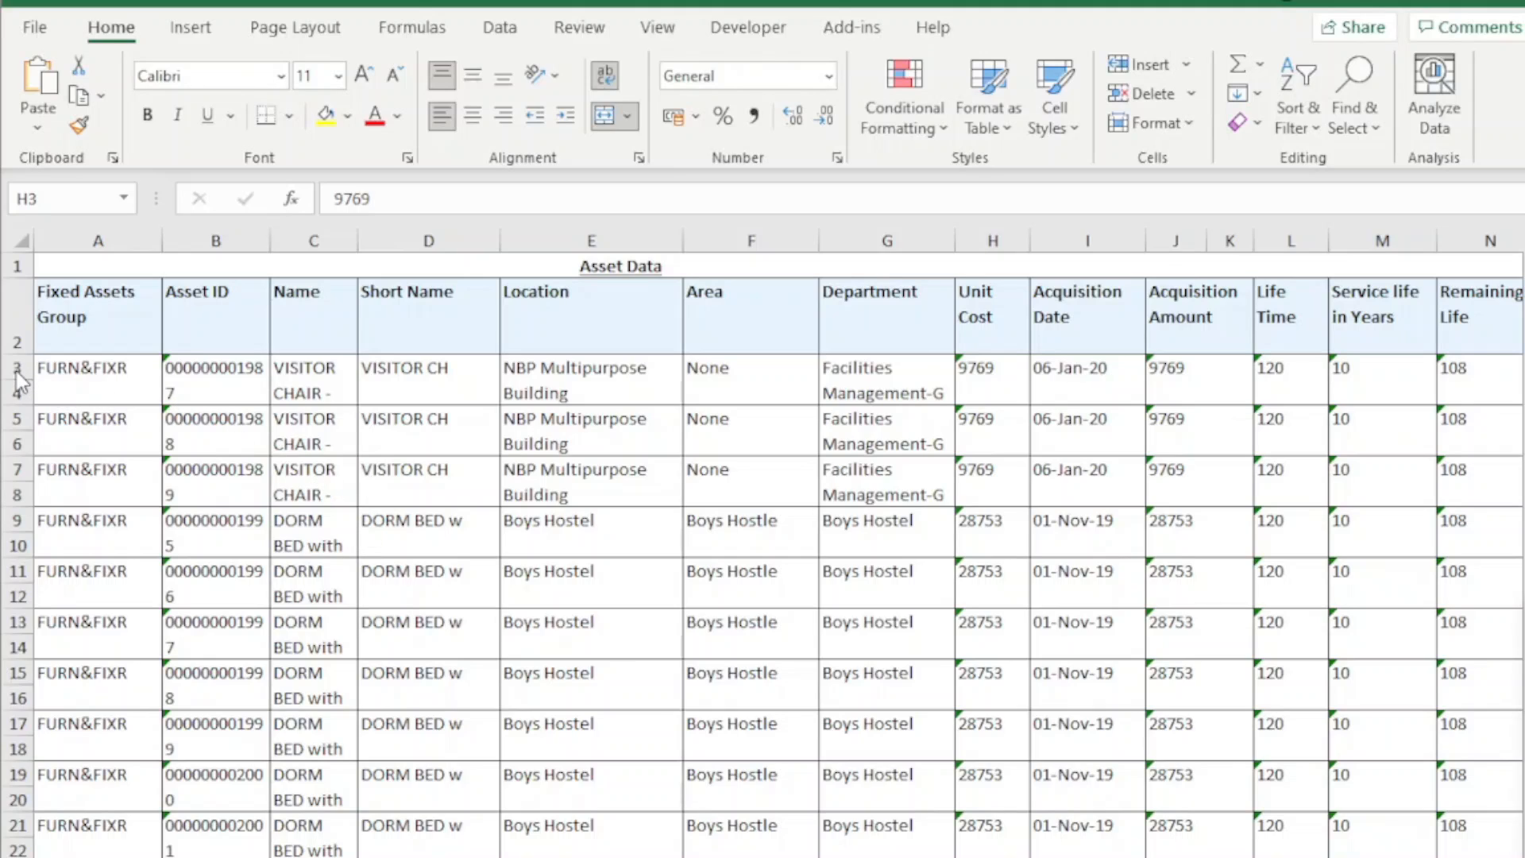
left_click_drag(16, 368, 14, 394)
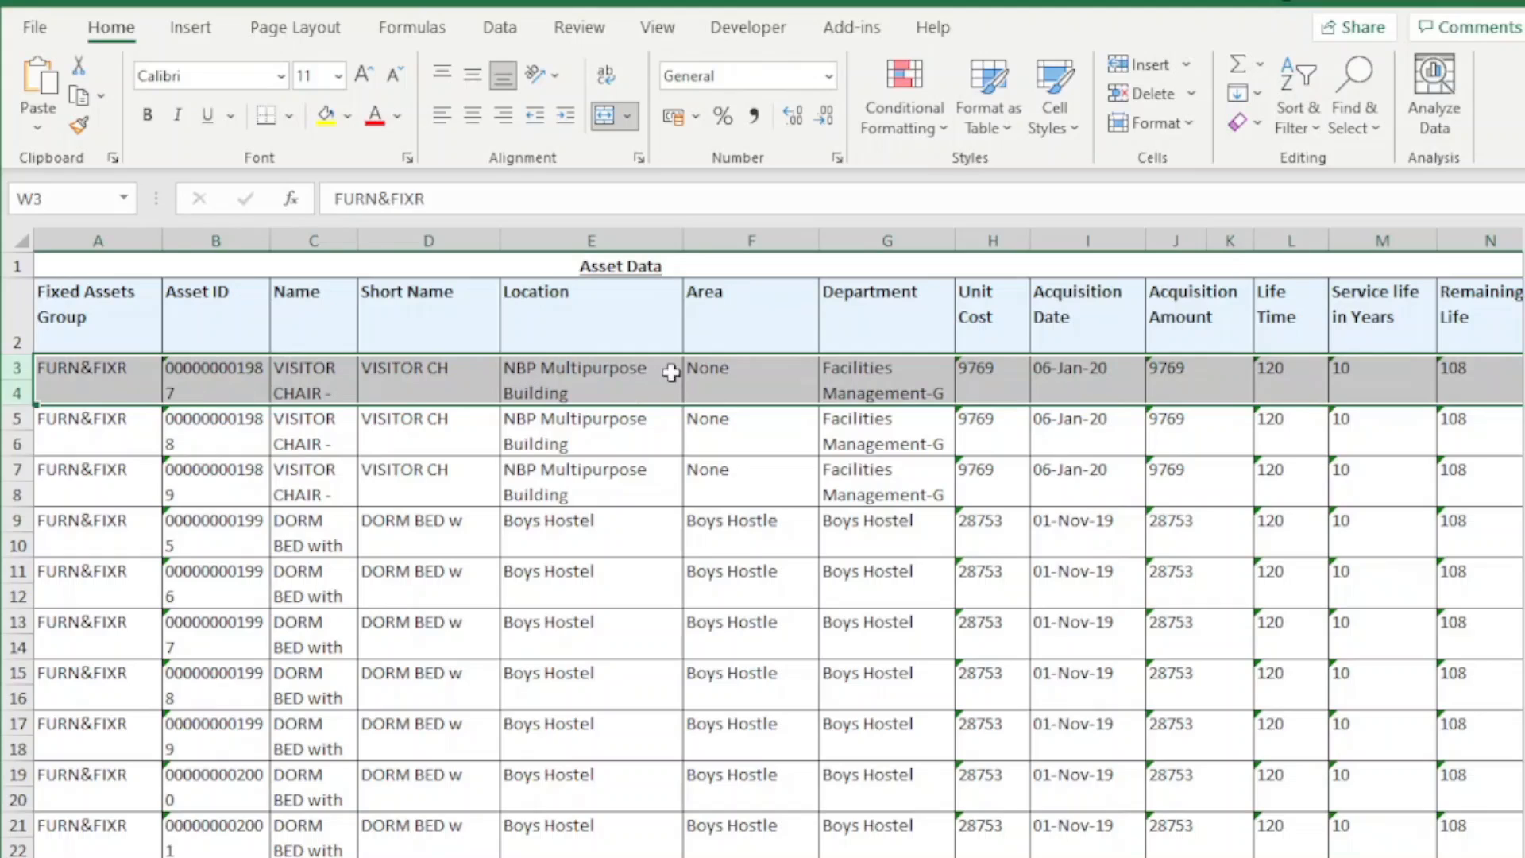
left_click(968, 395)
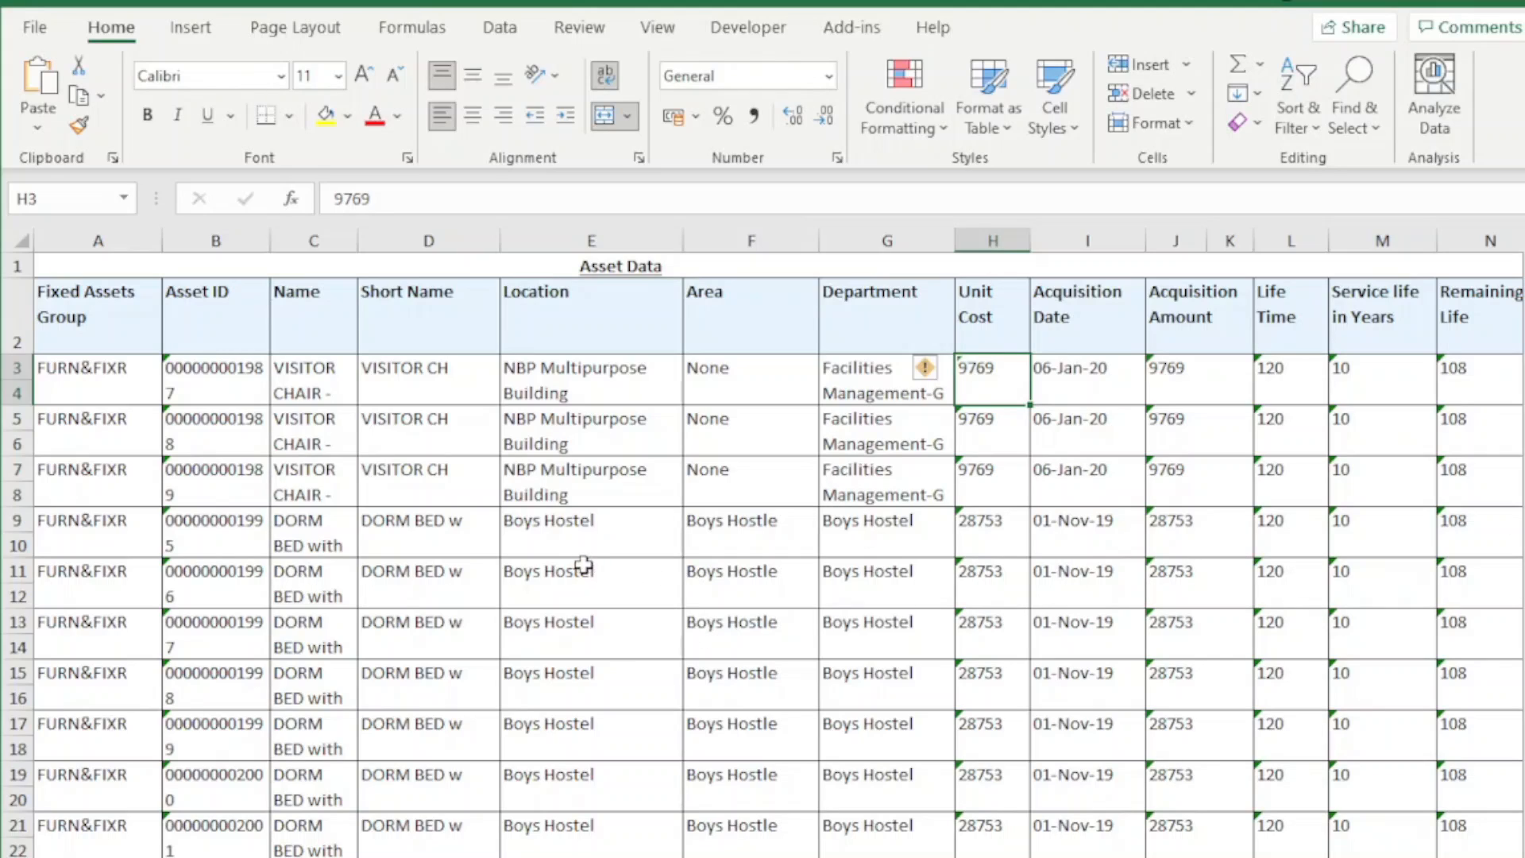
left_click(605, 439)
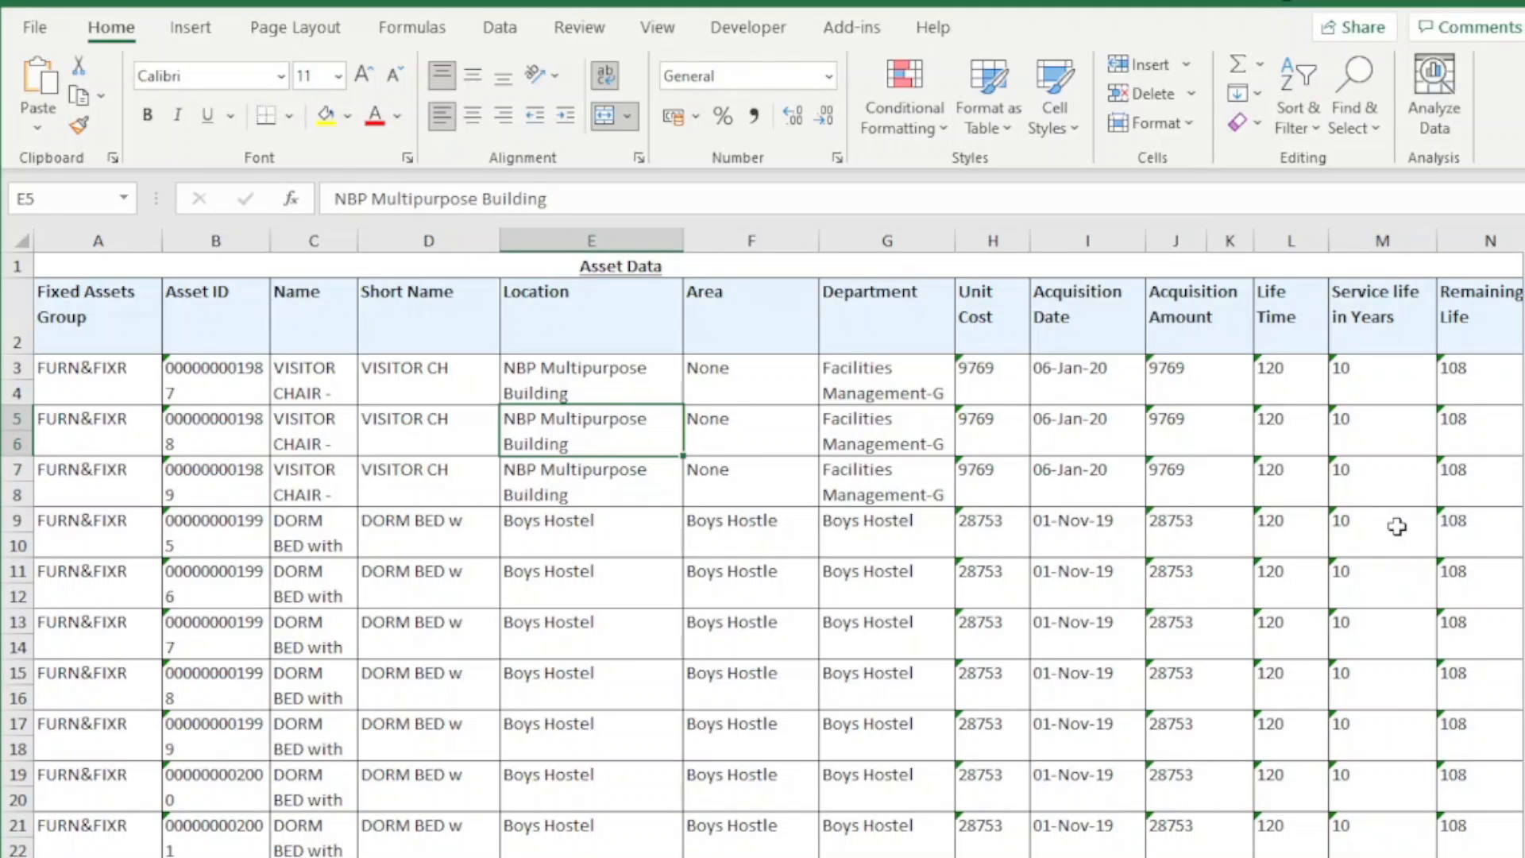
key("ctrl+a")
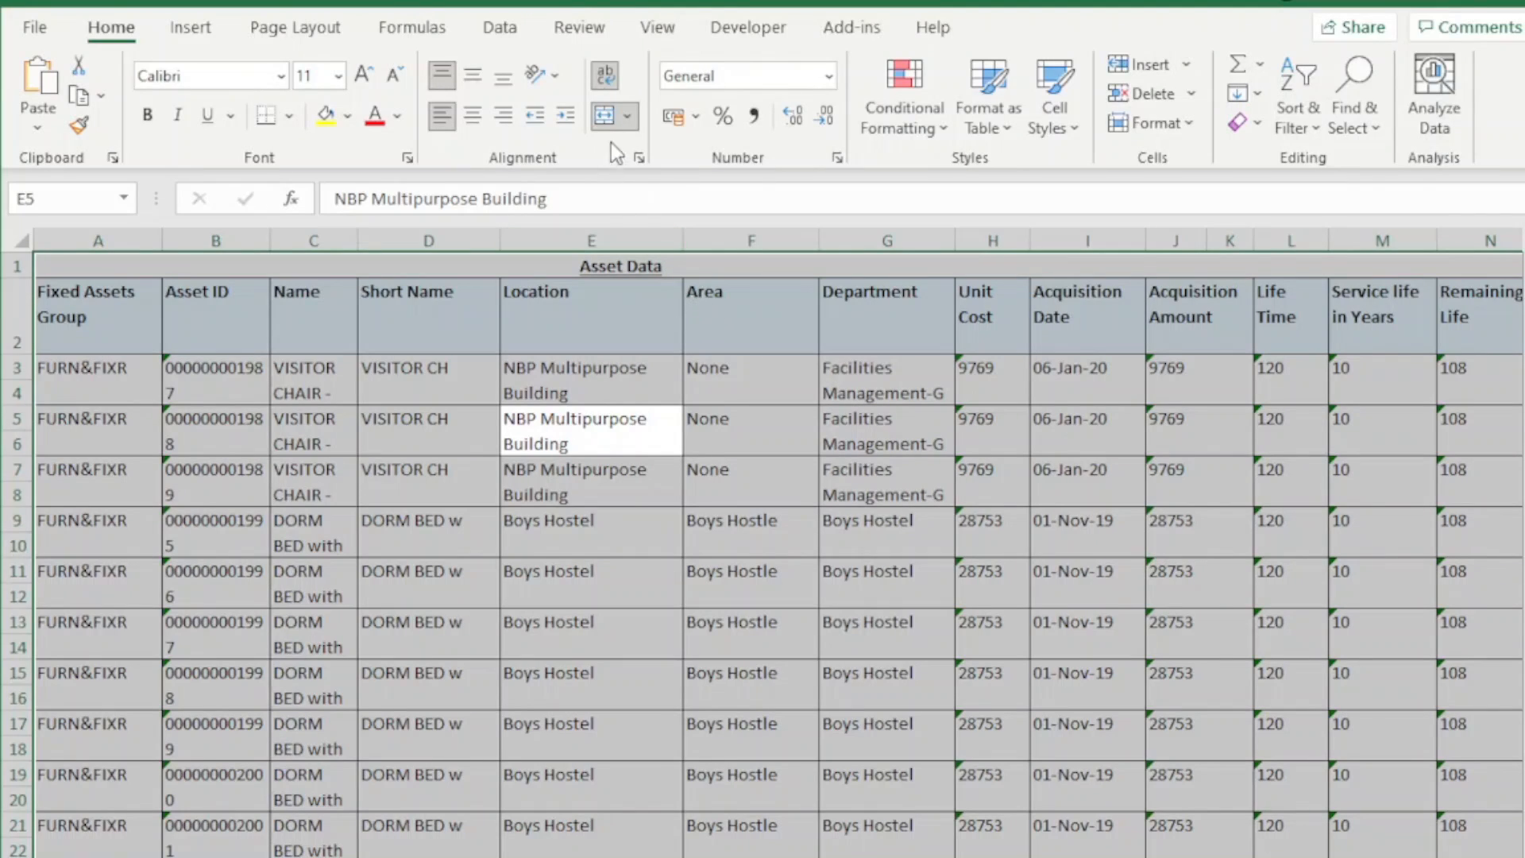
left_click(628, 120)
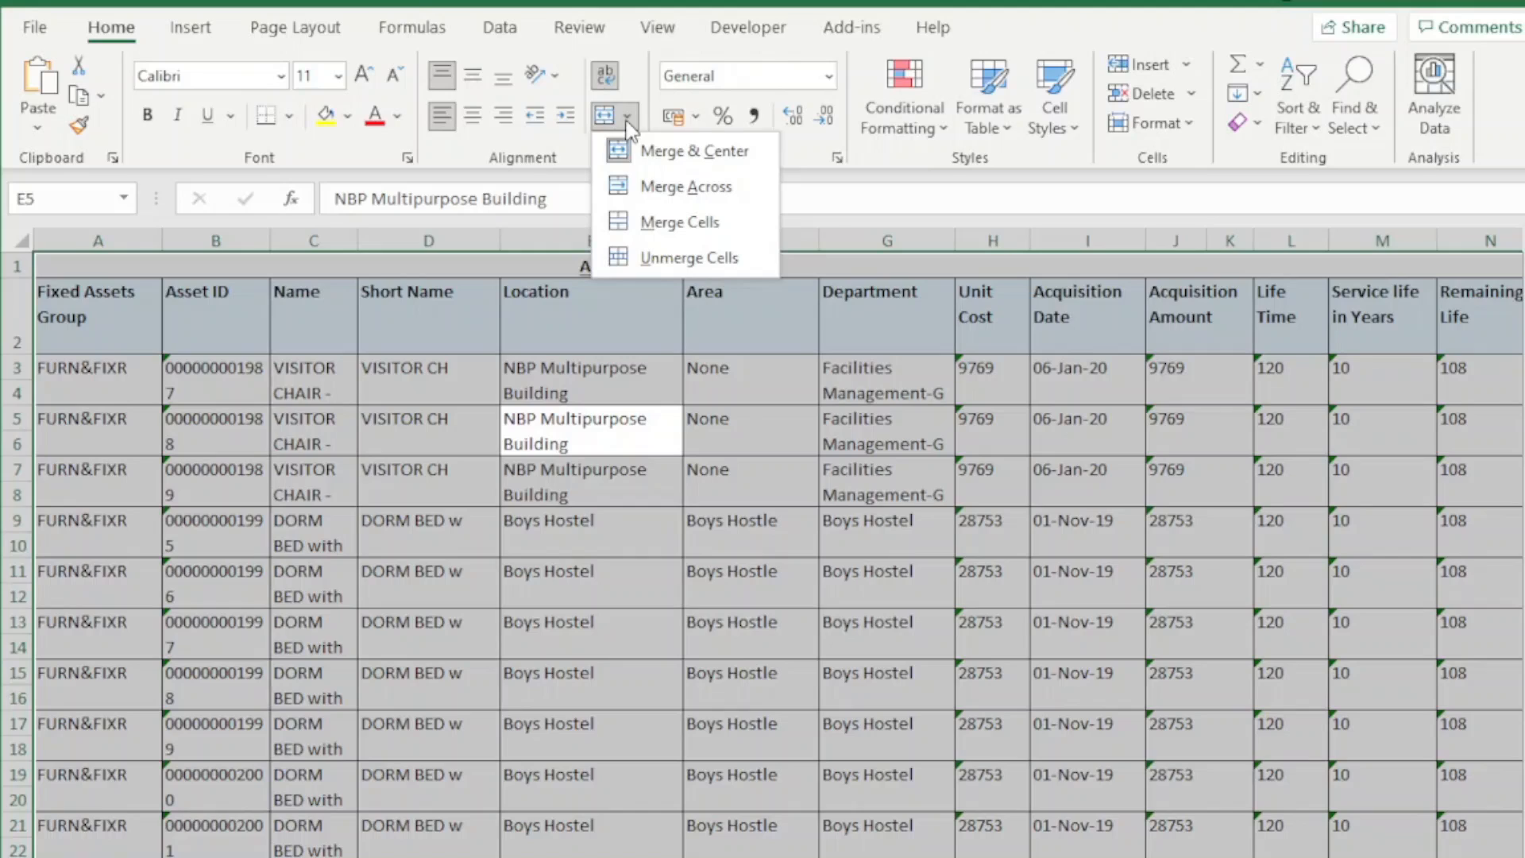
left_click(629, 120)
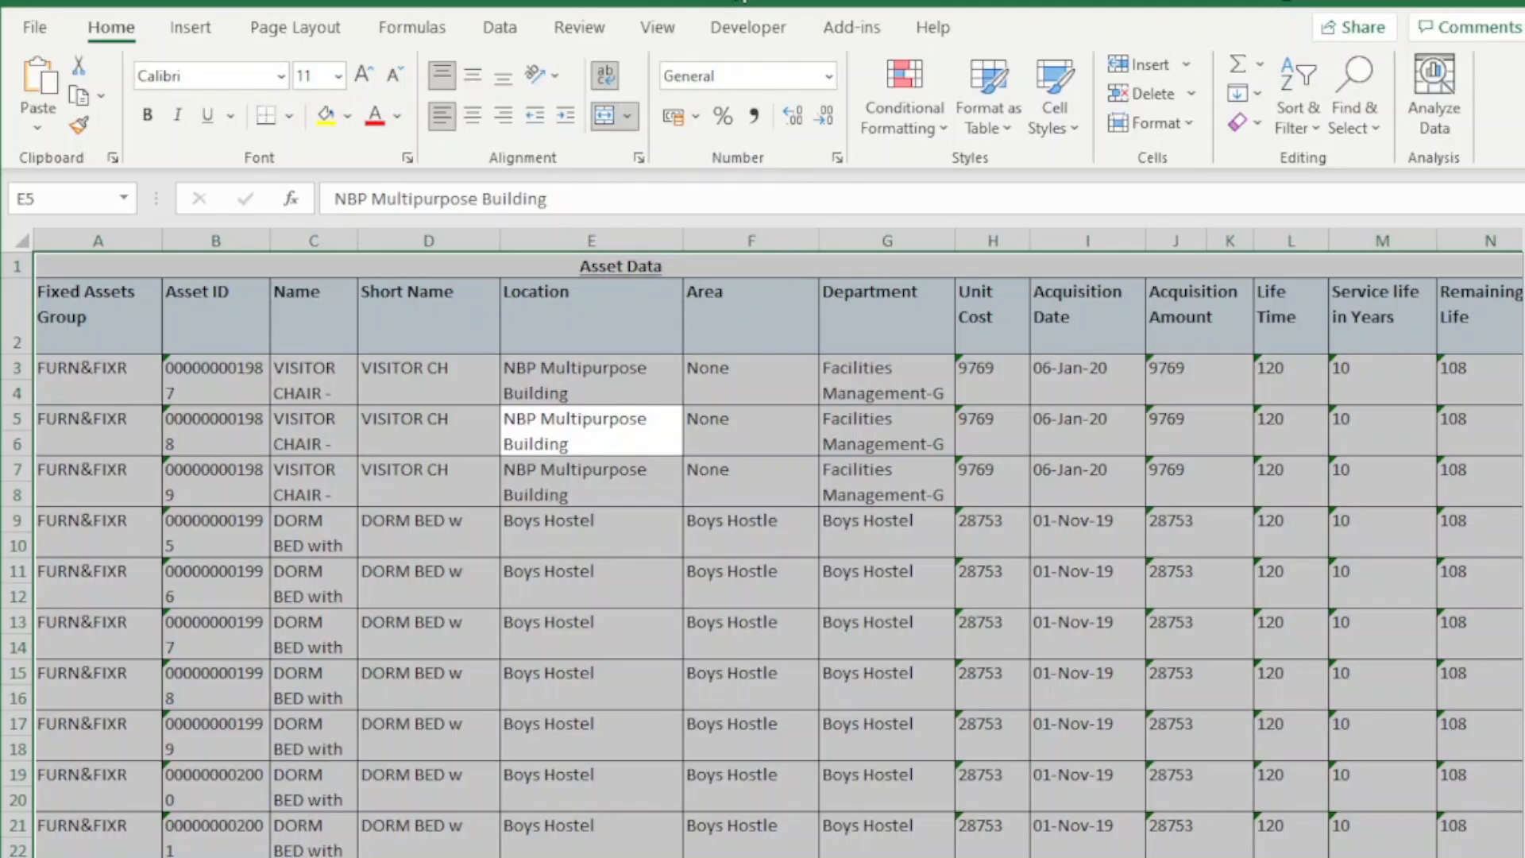
left_click(709, 515)
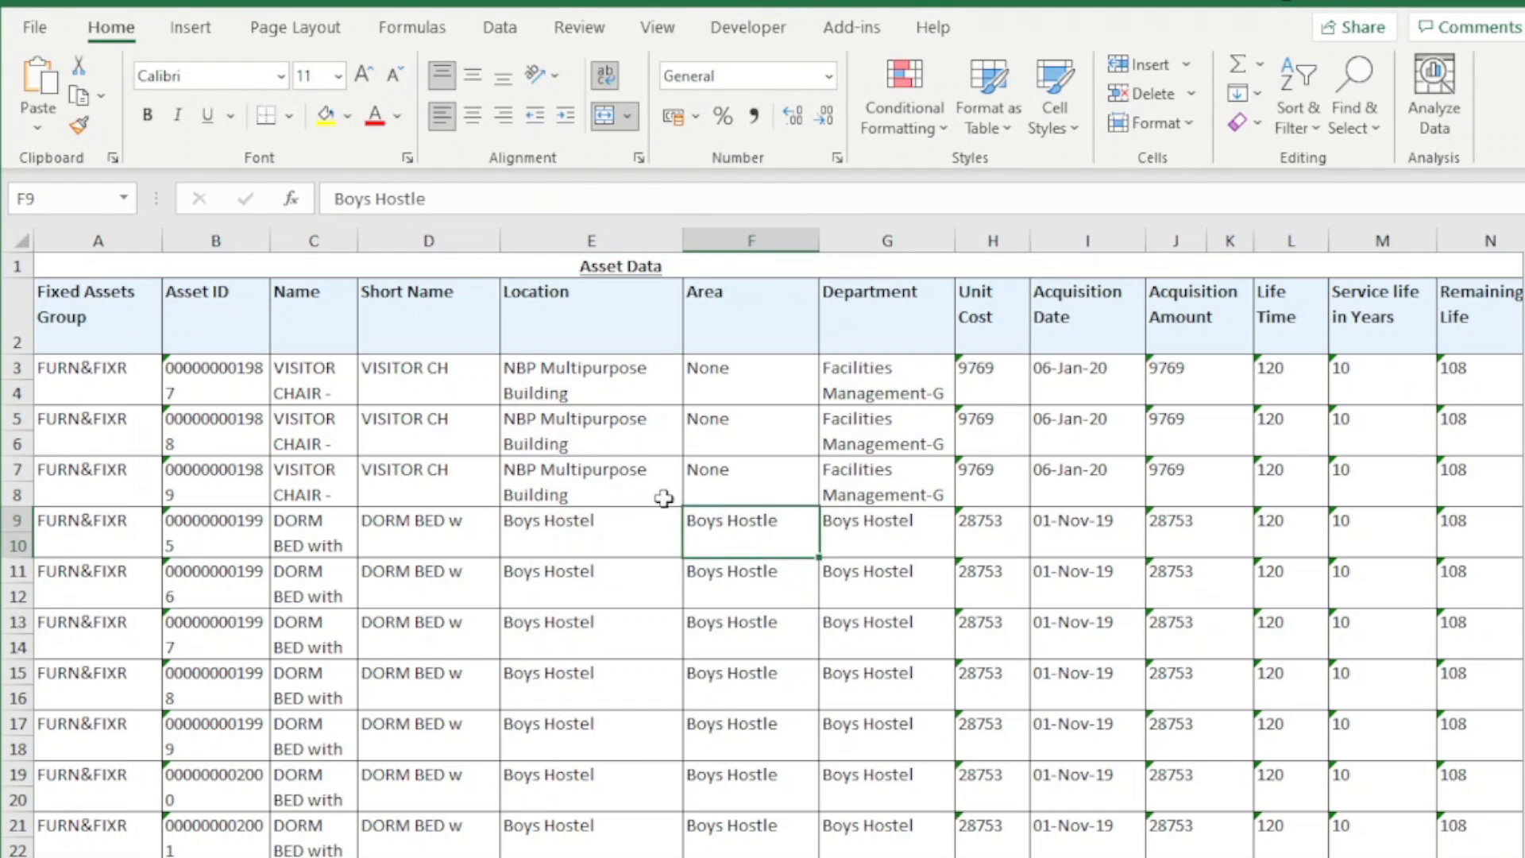
Unmerge all cells of the first asset record, in rows 3 and 4
left_click(497, 388)
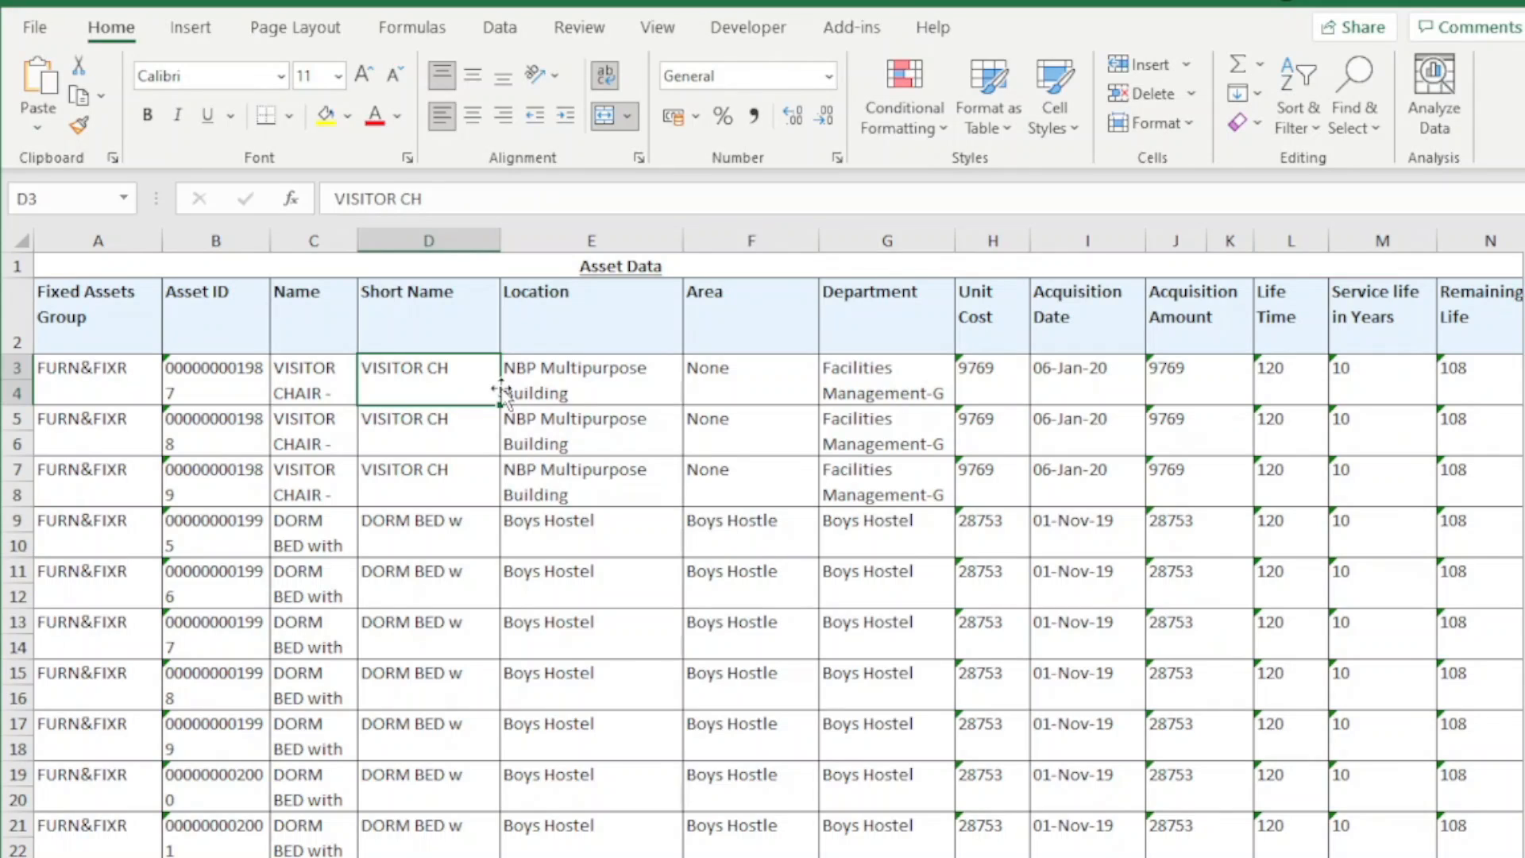
key("shift+space")
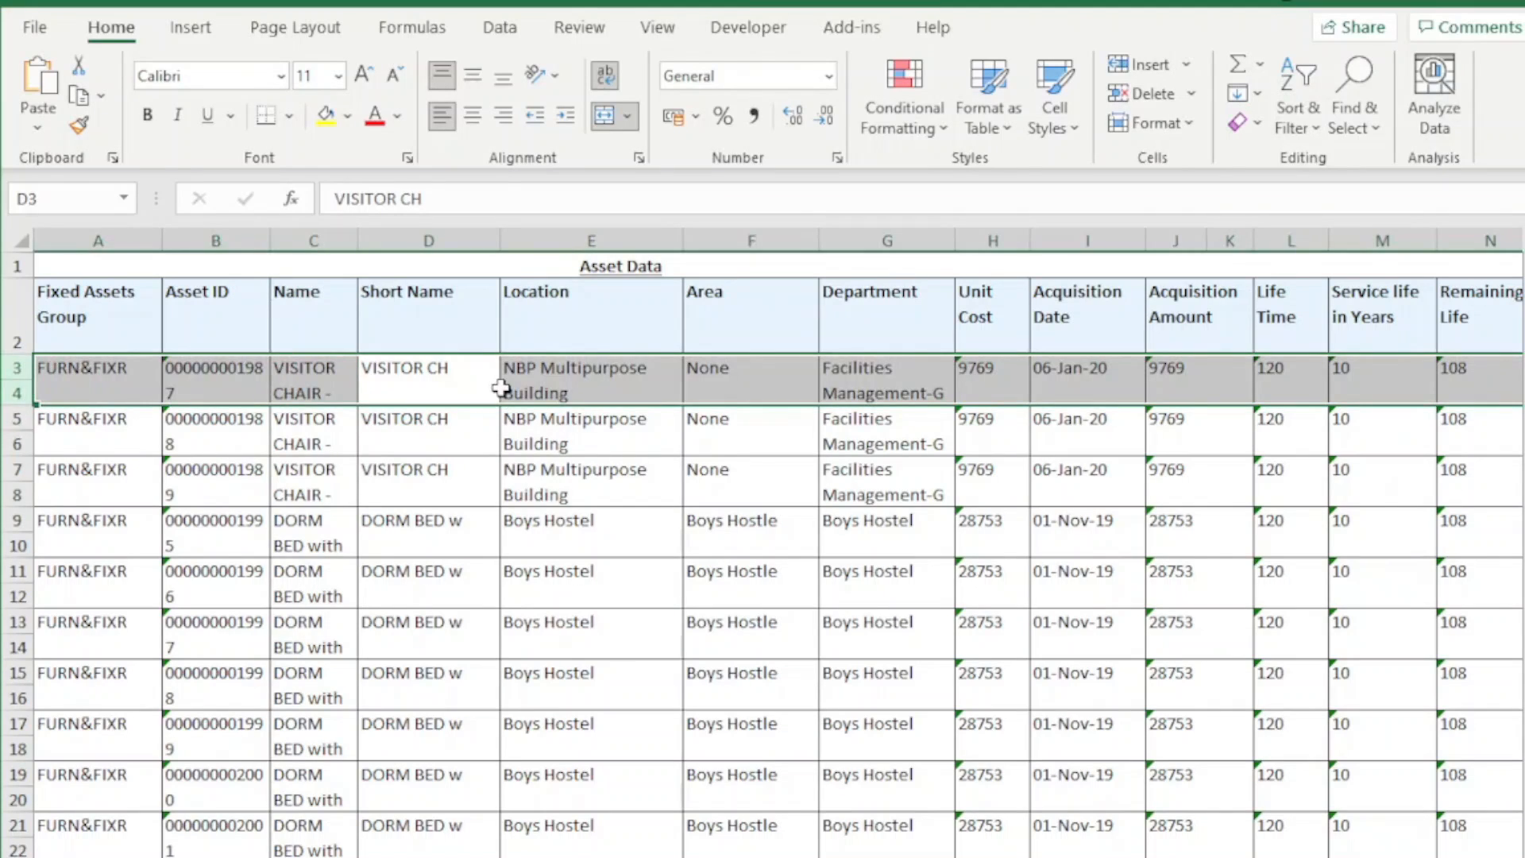
key("Down")
key("Up")
key("shift+space")
left_click(627, 116)
left_click(674, 257)
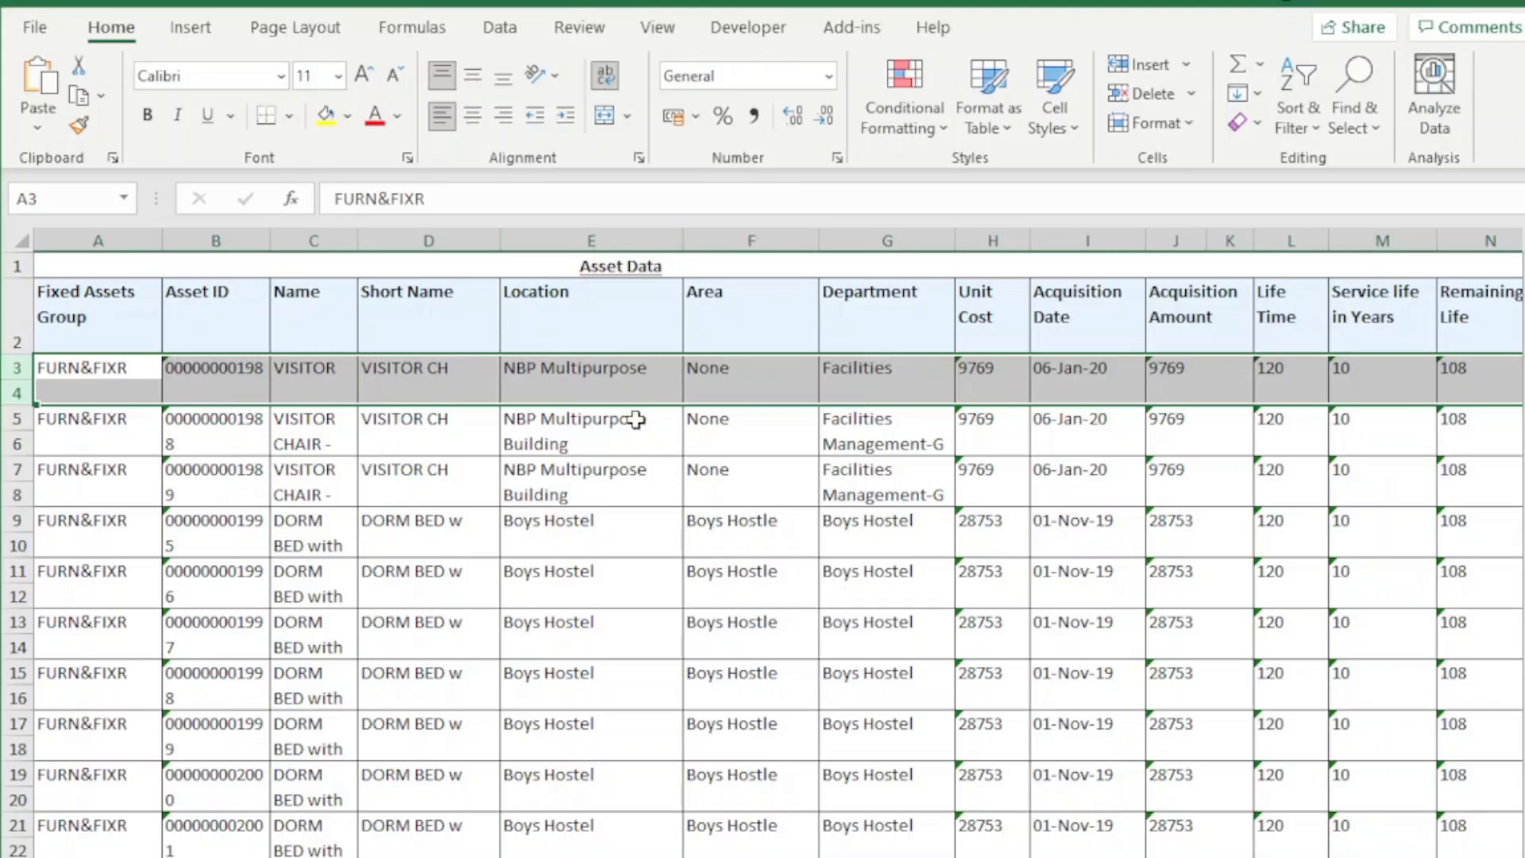
Copy the unmerged formatting of rows 3 and 4 onto all asset records below with Format Painter
left_click(77, 370)
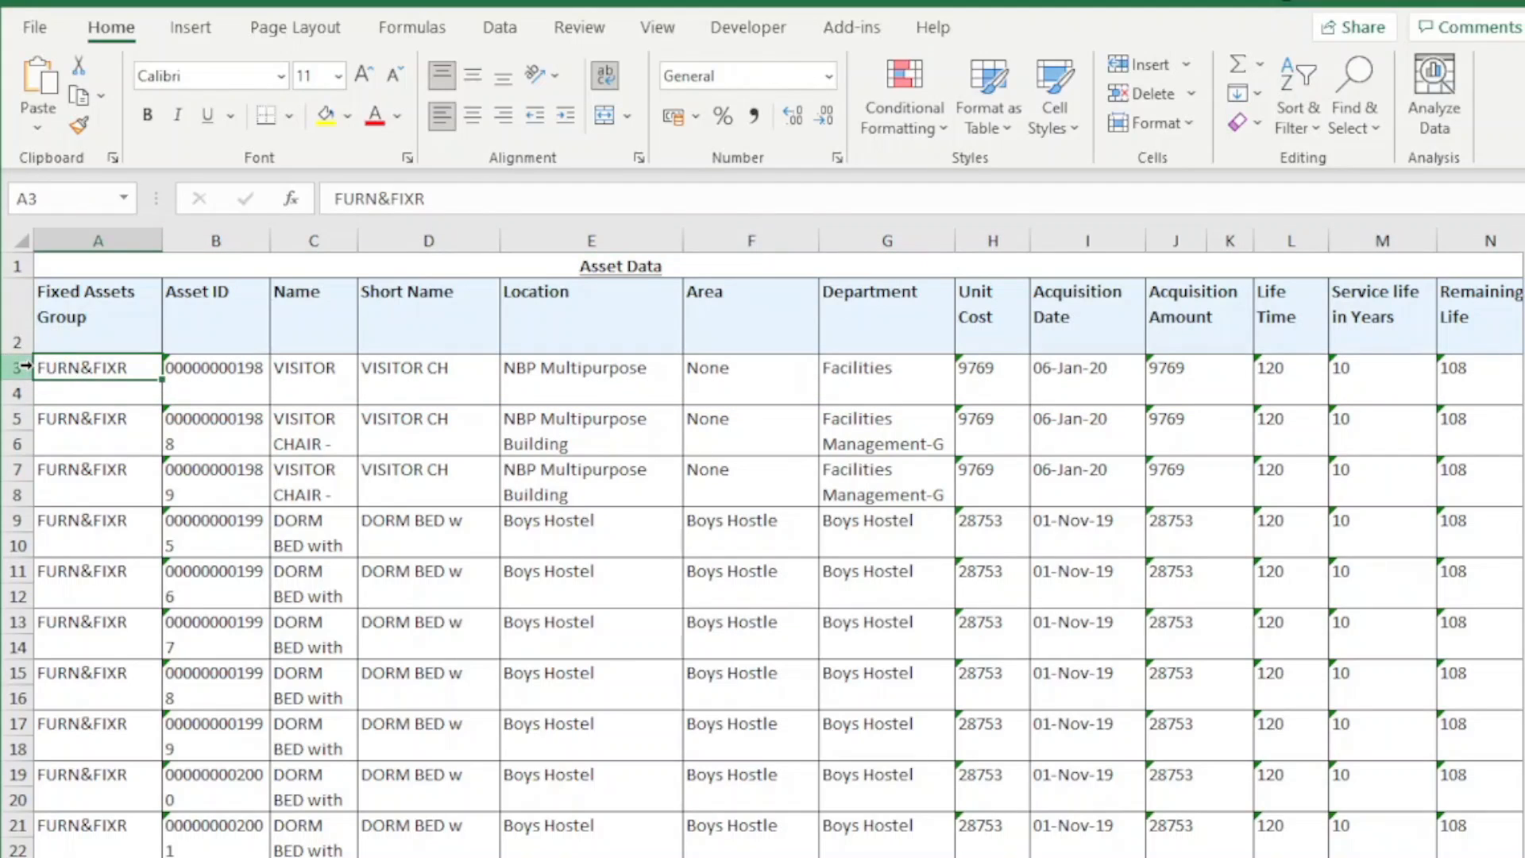
left_click_drag(20, 366, 21, 391)
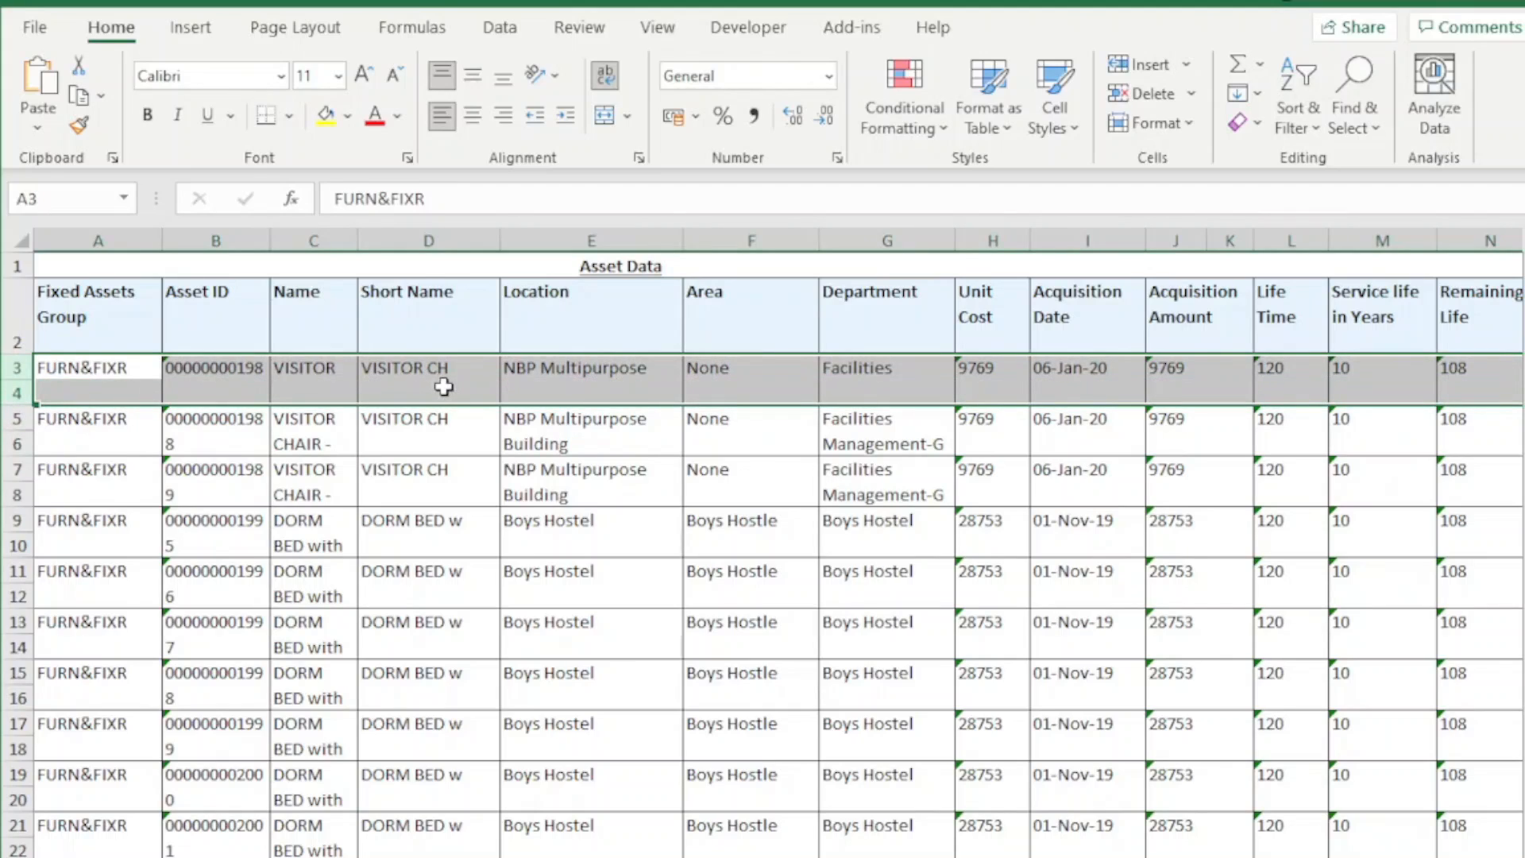
left_click(73, 125)
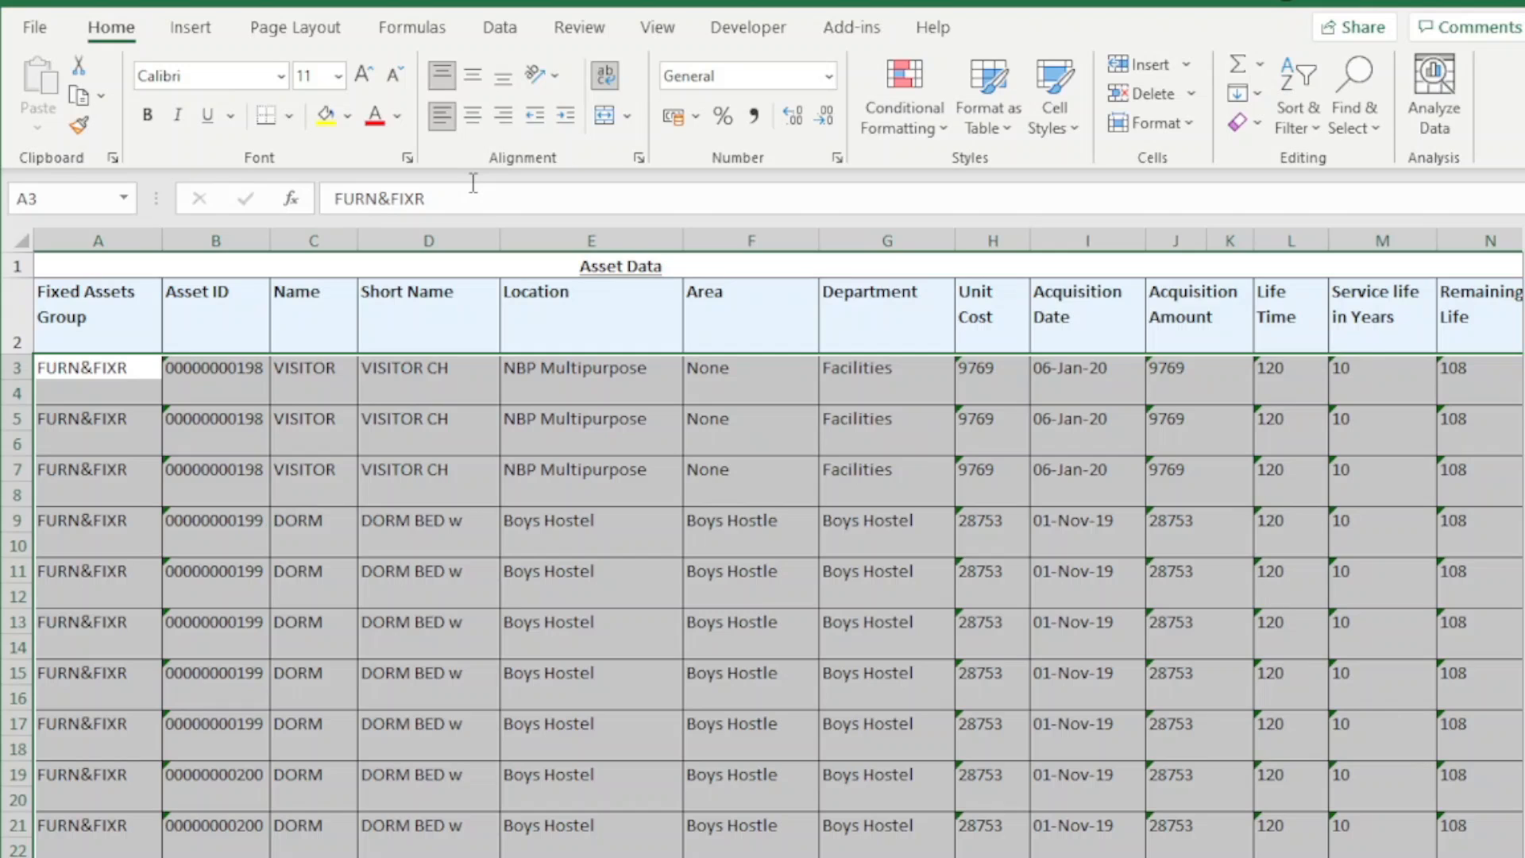
Check the unmerged asset rows near the start and at the end of the data, and return to the title cell
key("Down")
key("Down")
key("Down")
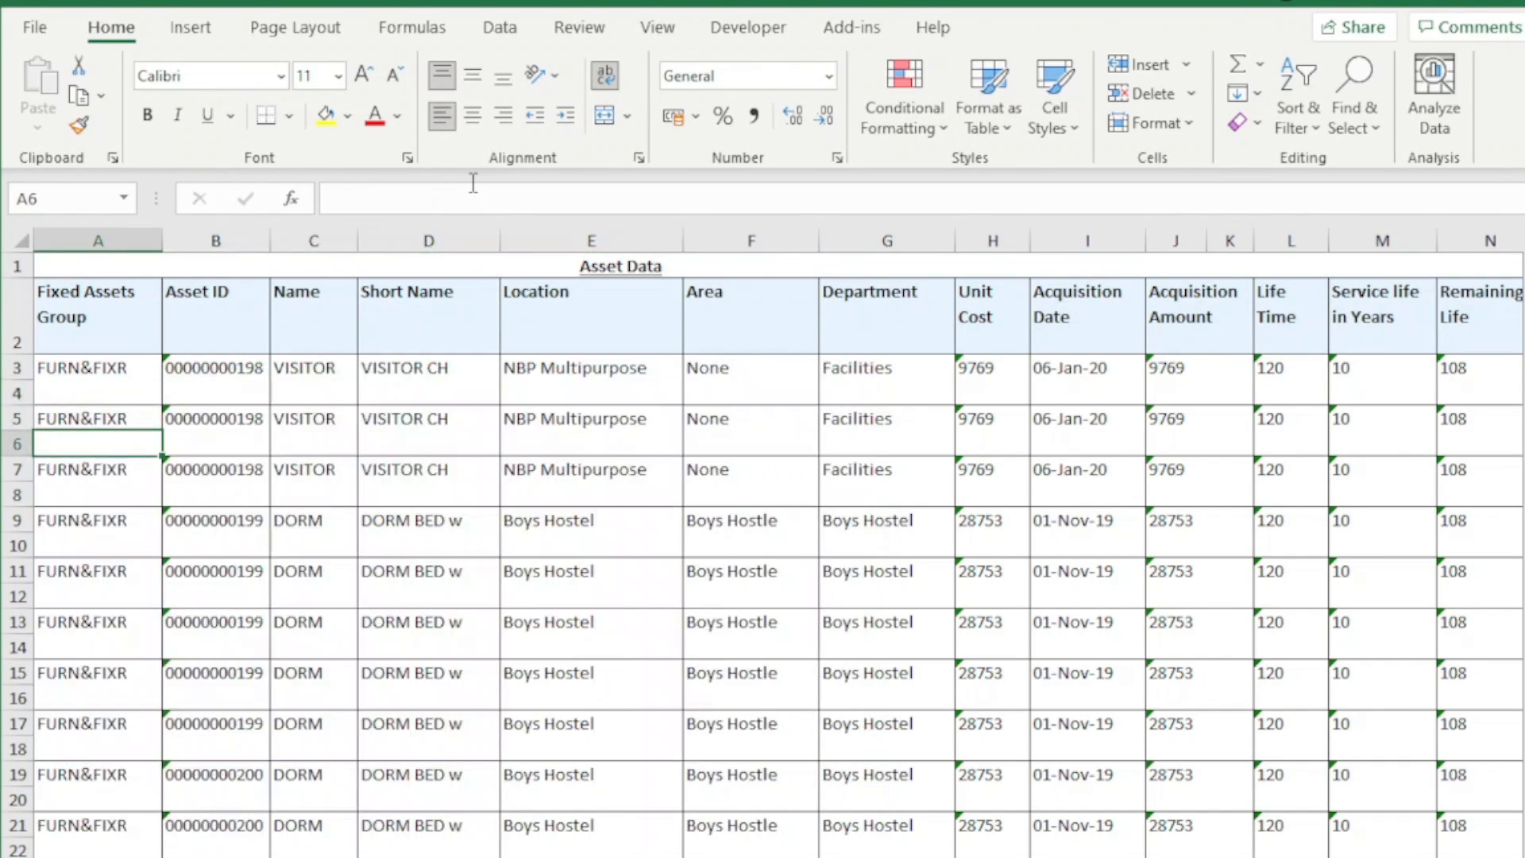
key("ctrl+End")
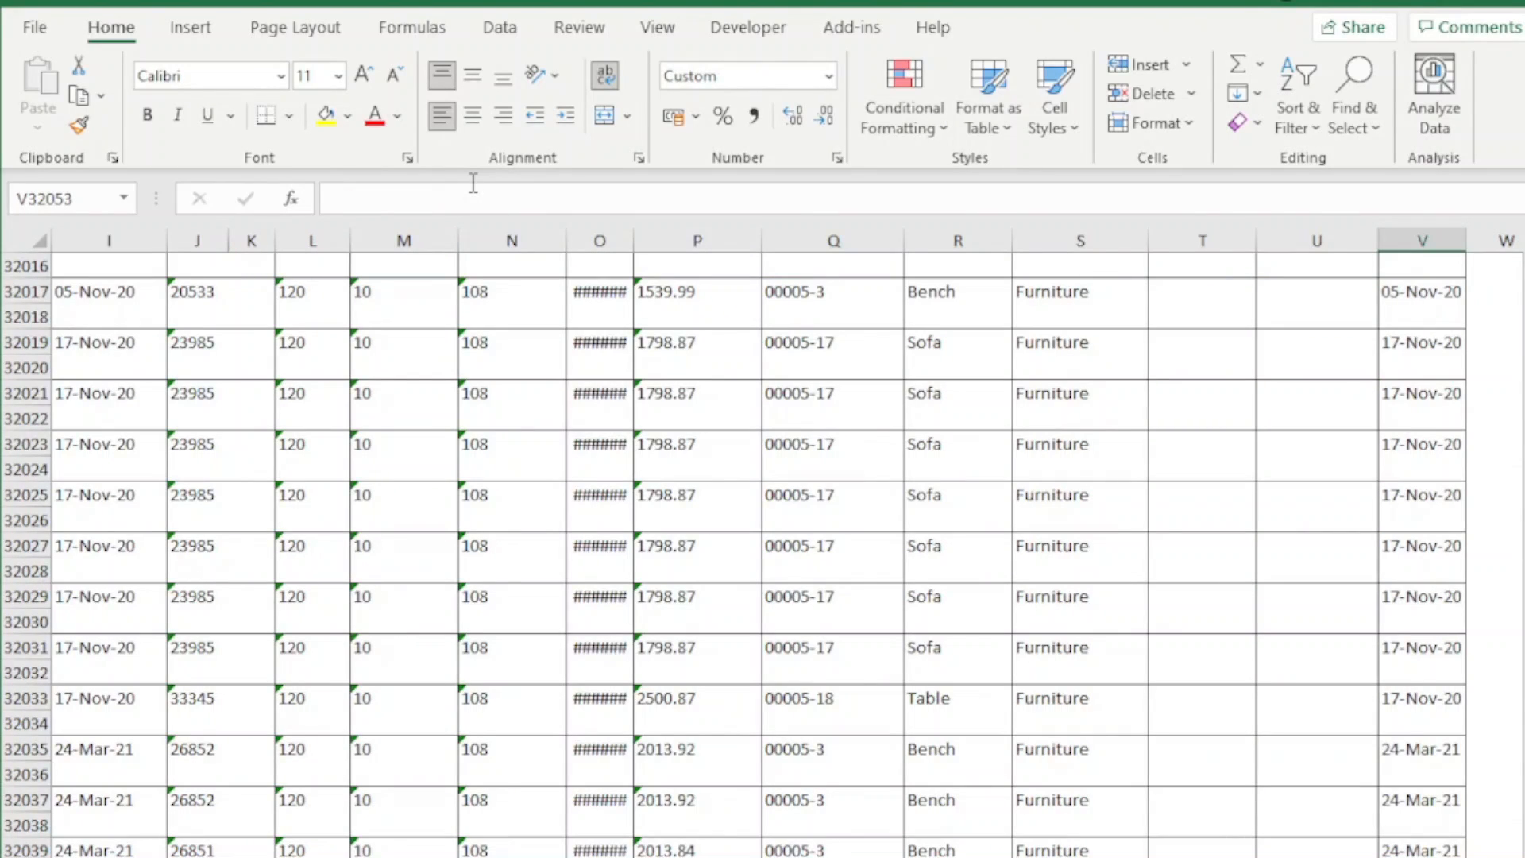
key("Up")
key("Up")
key("ctrl+Home")
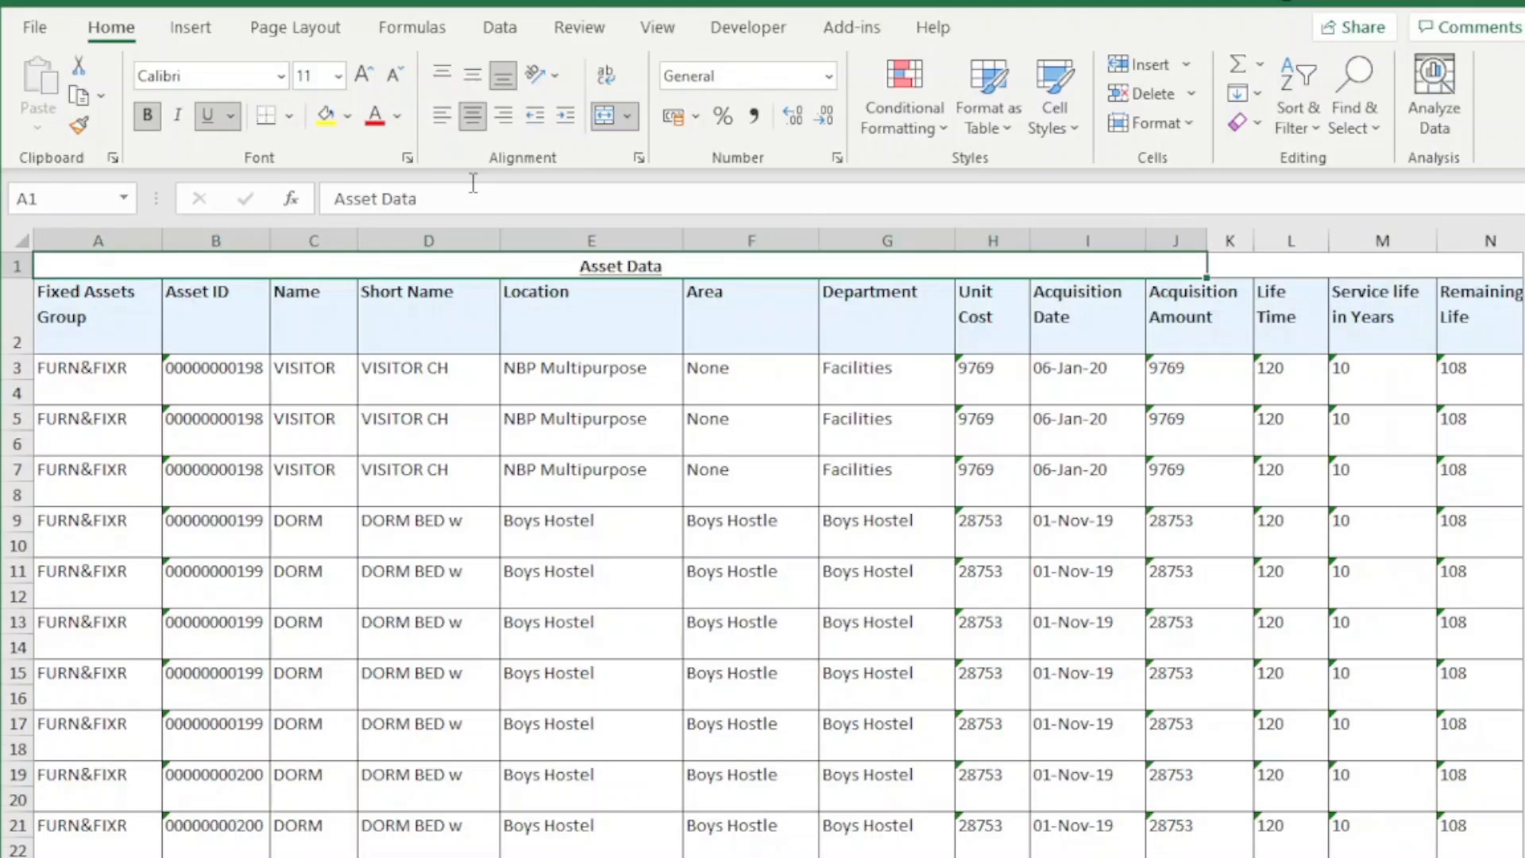
key("ctrl+shift+Right")
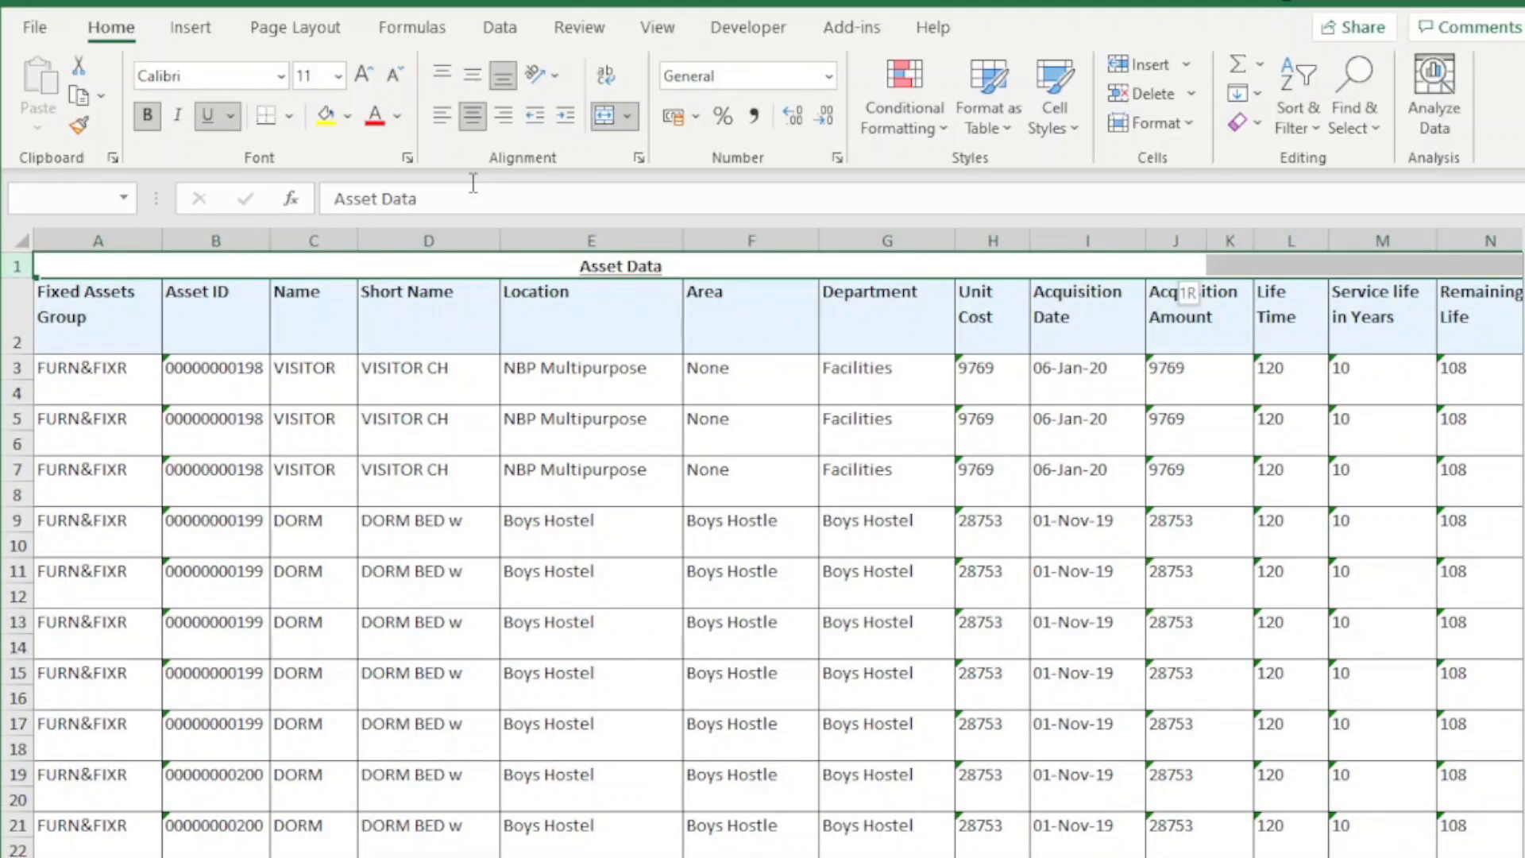
key("shift+Down")
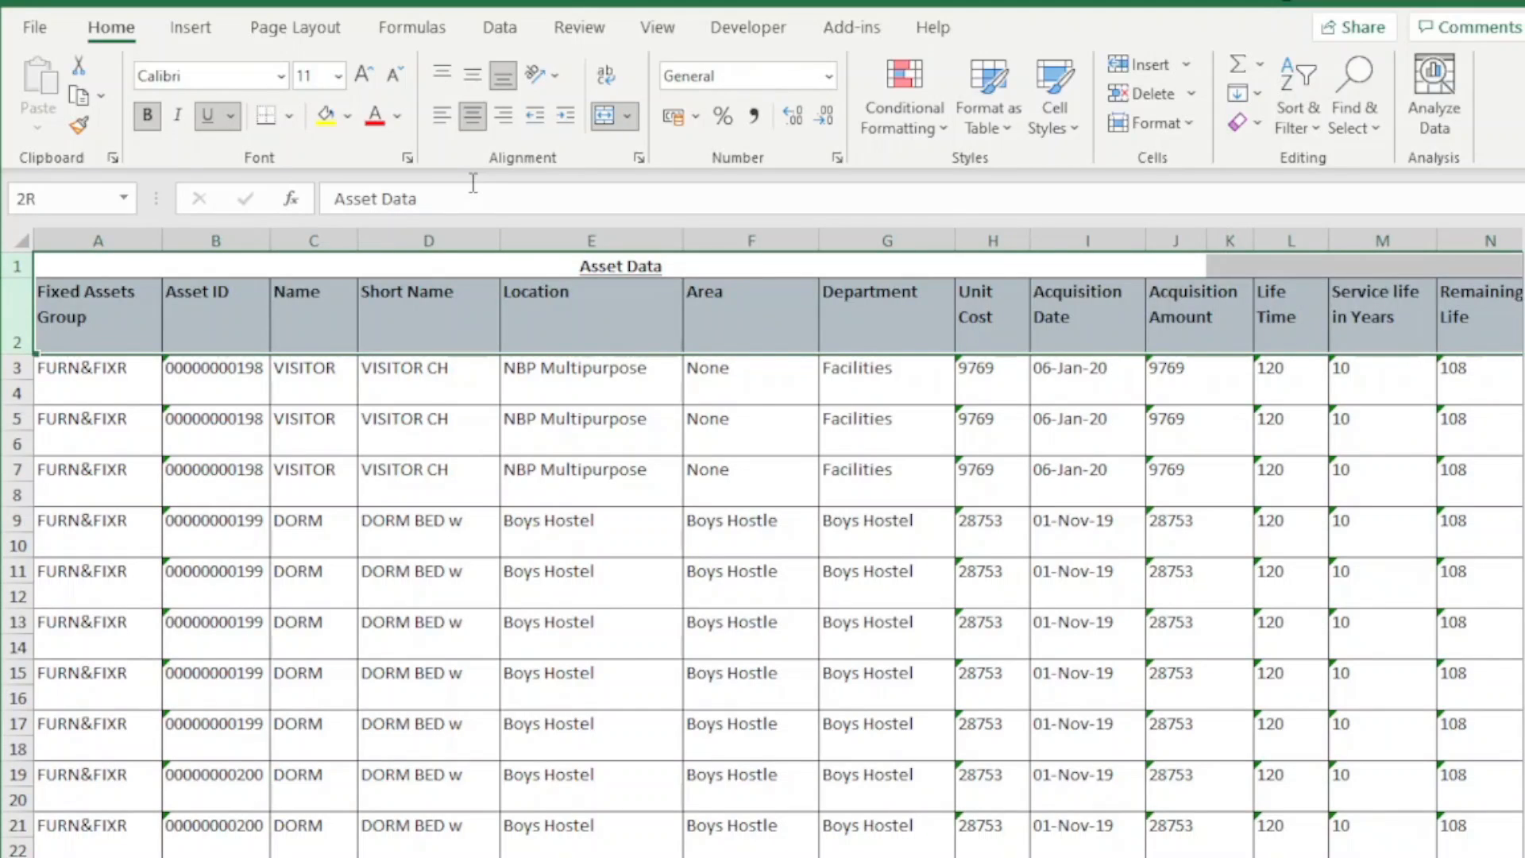
key("Down")
key("Down")
key("Down")
key("Up")
key("Up")
key("Down")
key("shift+space")
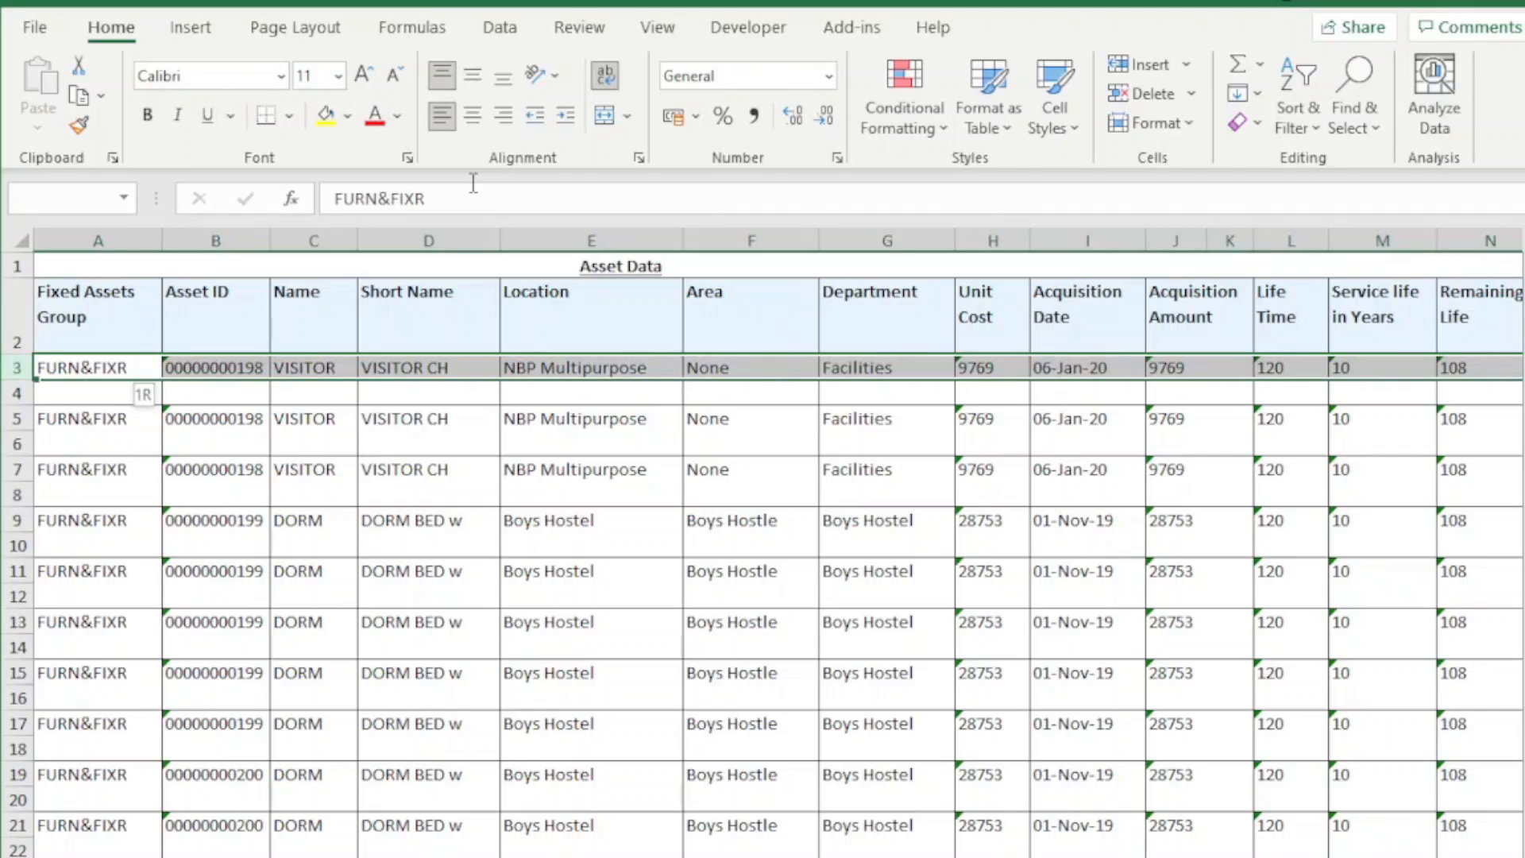
key("shift+Up")
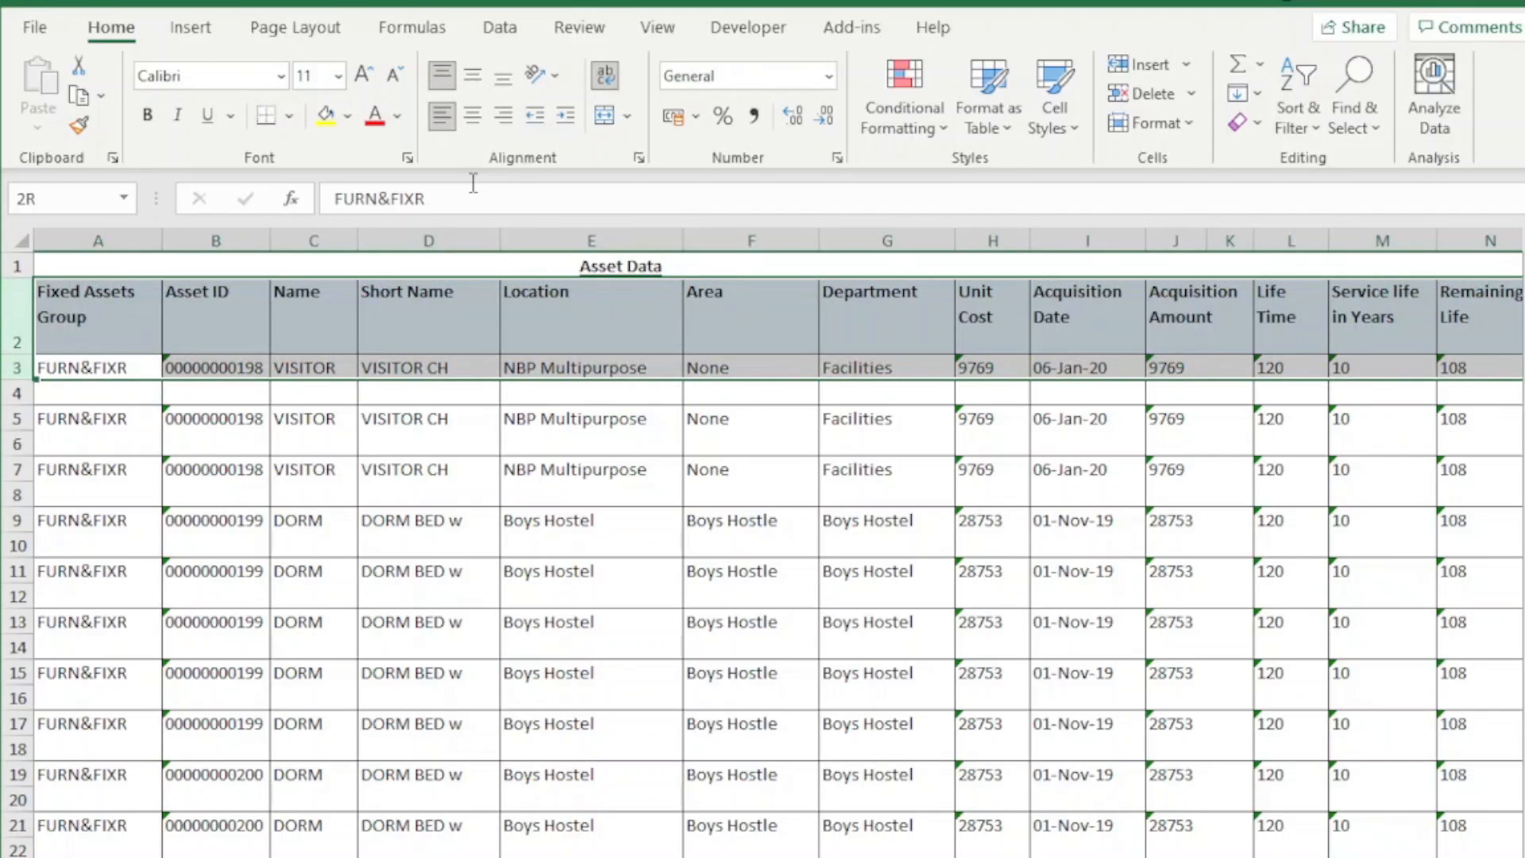
key("Down")
key("Up")
Unmerge the cells in rows 1 to 3, covering the Asset Data title and the column headings
key("Right")
key("Right")
key("Right")
key("Right")
key("Right")
key("Right")
key("Right")
key("Right")
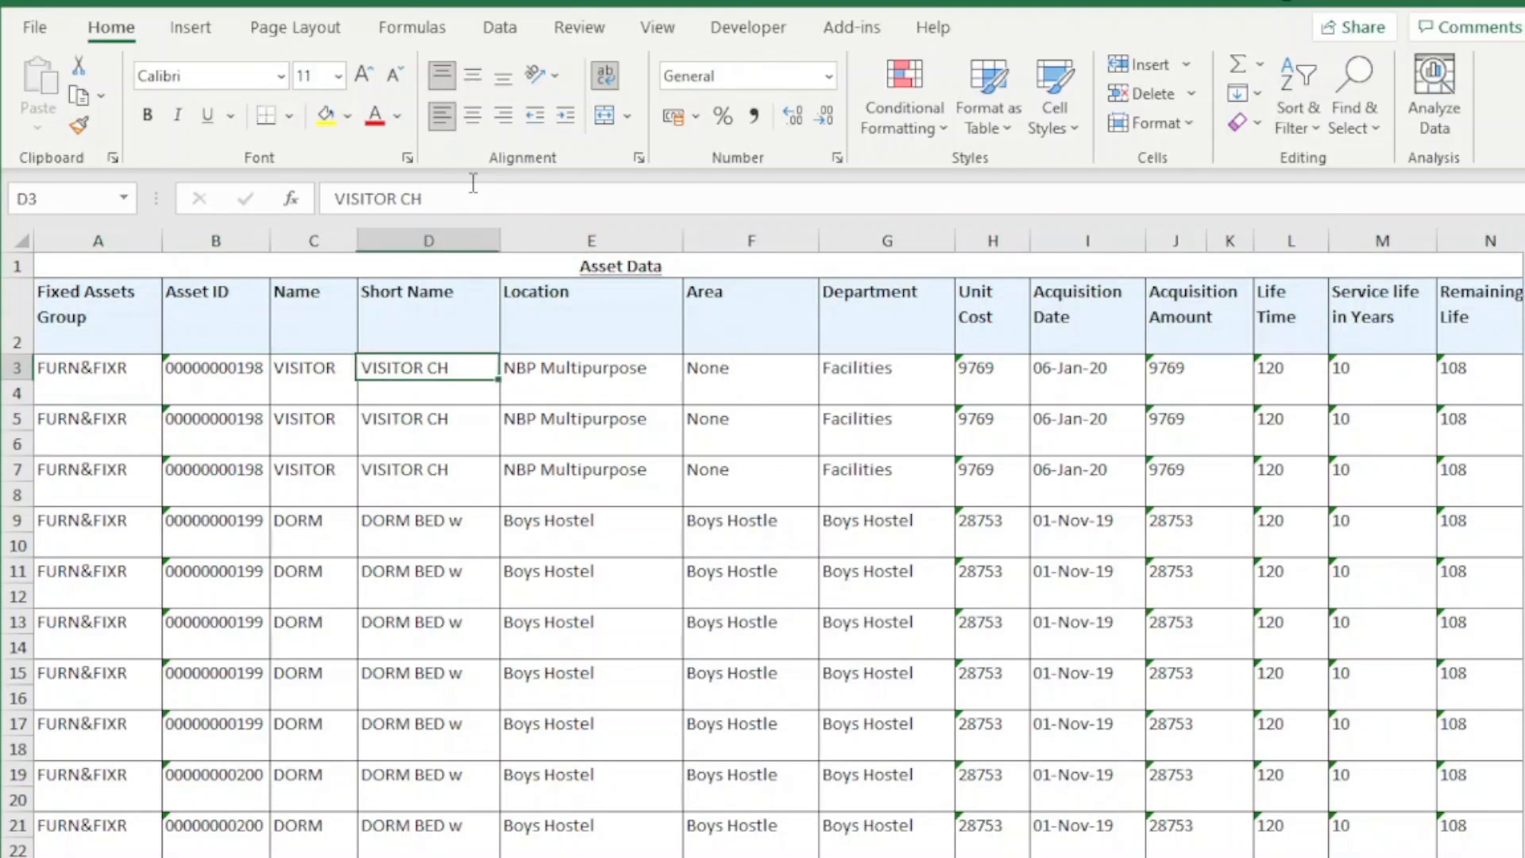
key("Right")
key("Right")
key("shift+space")
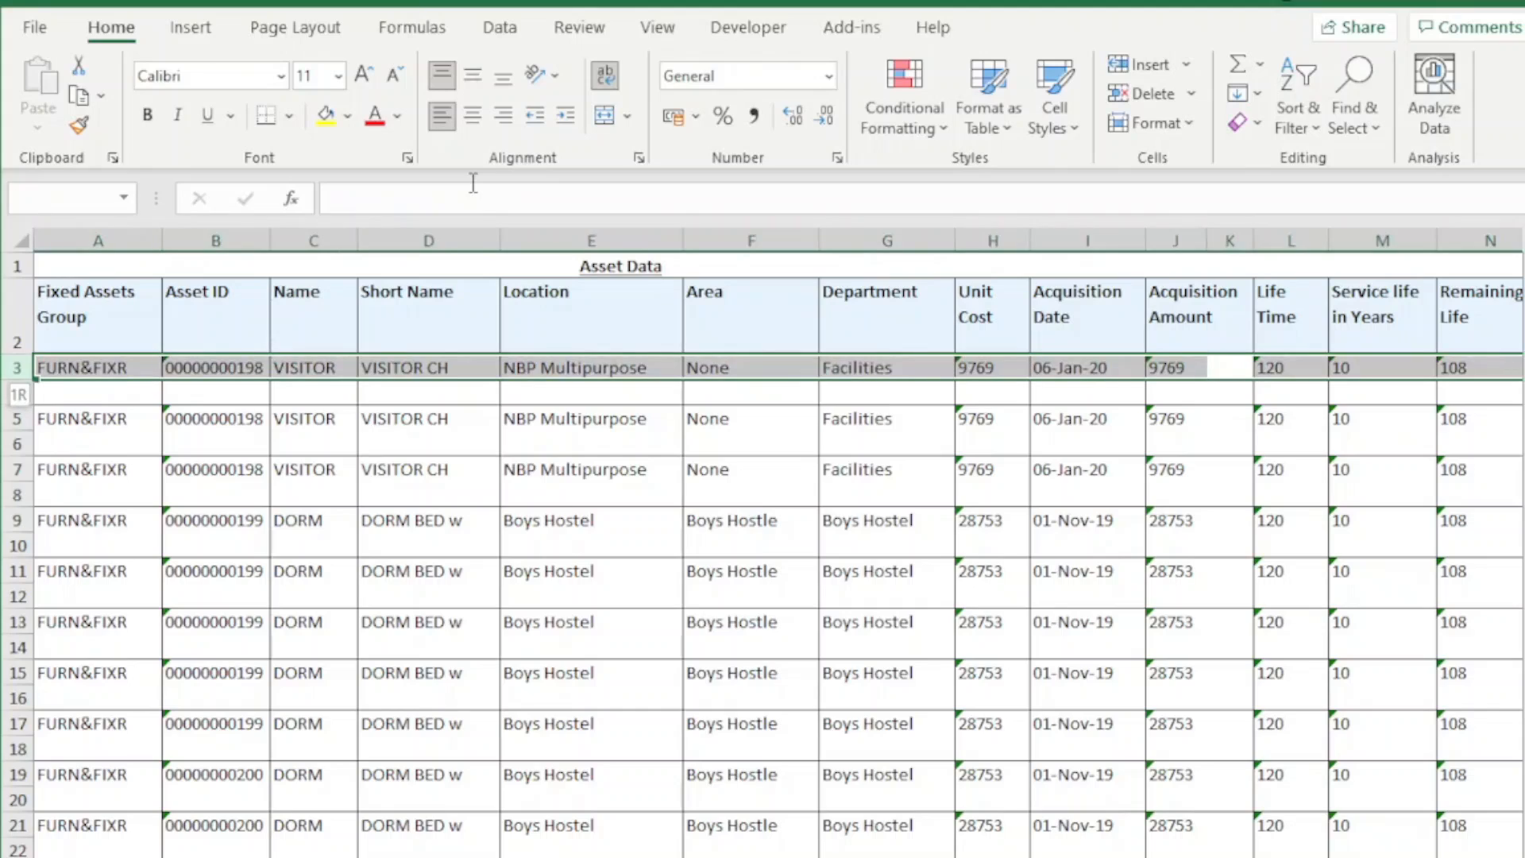
key("shift+Up")
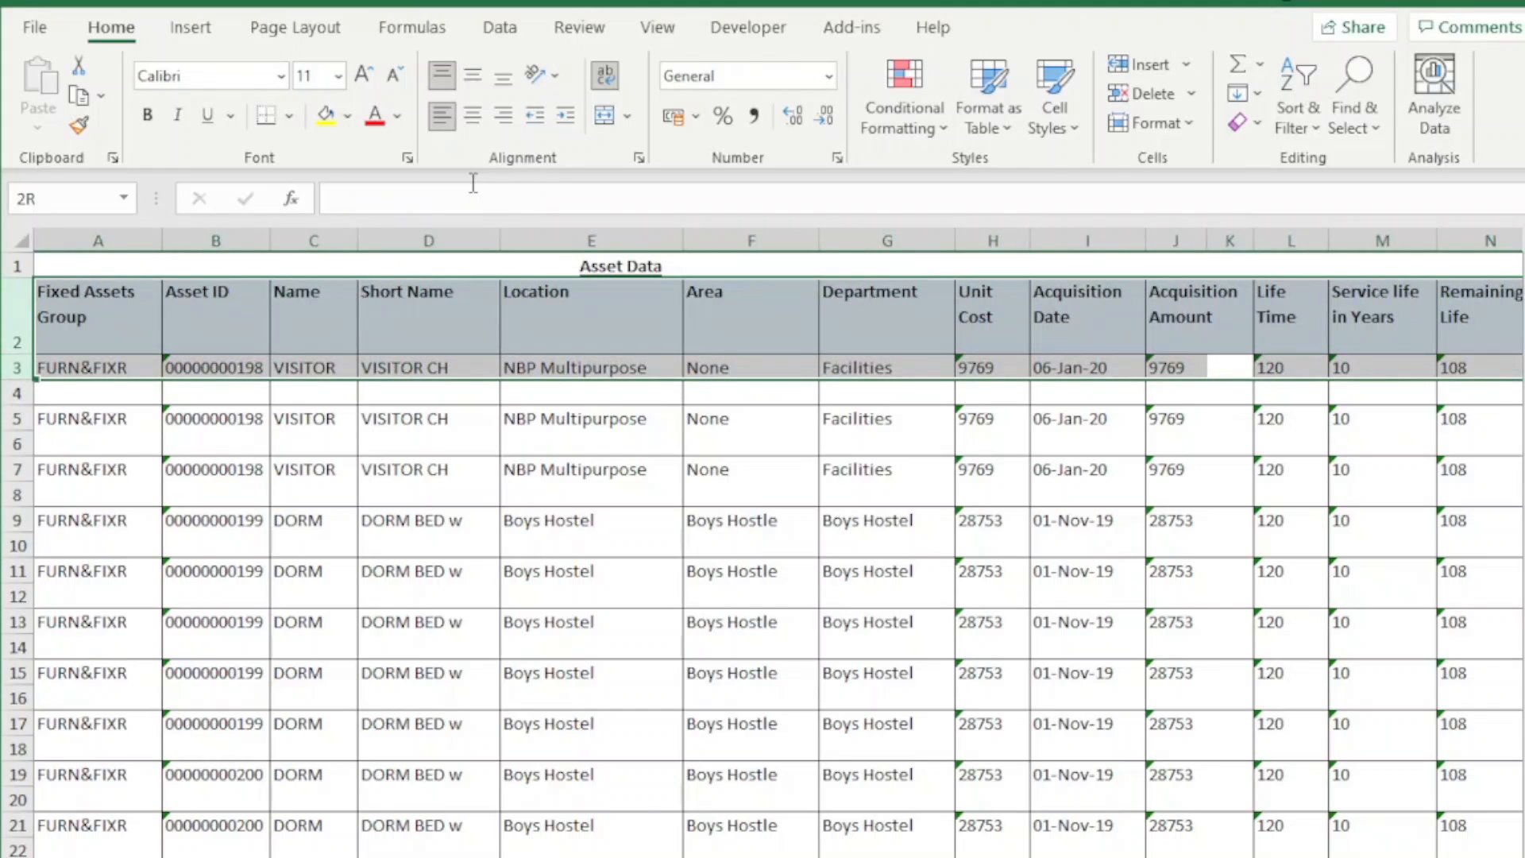
key("shift+Up")
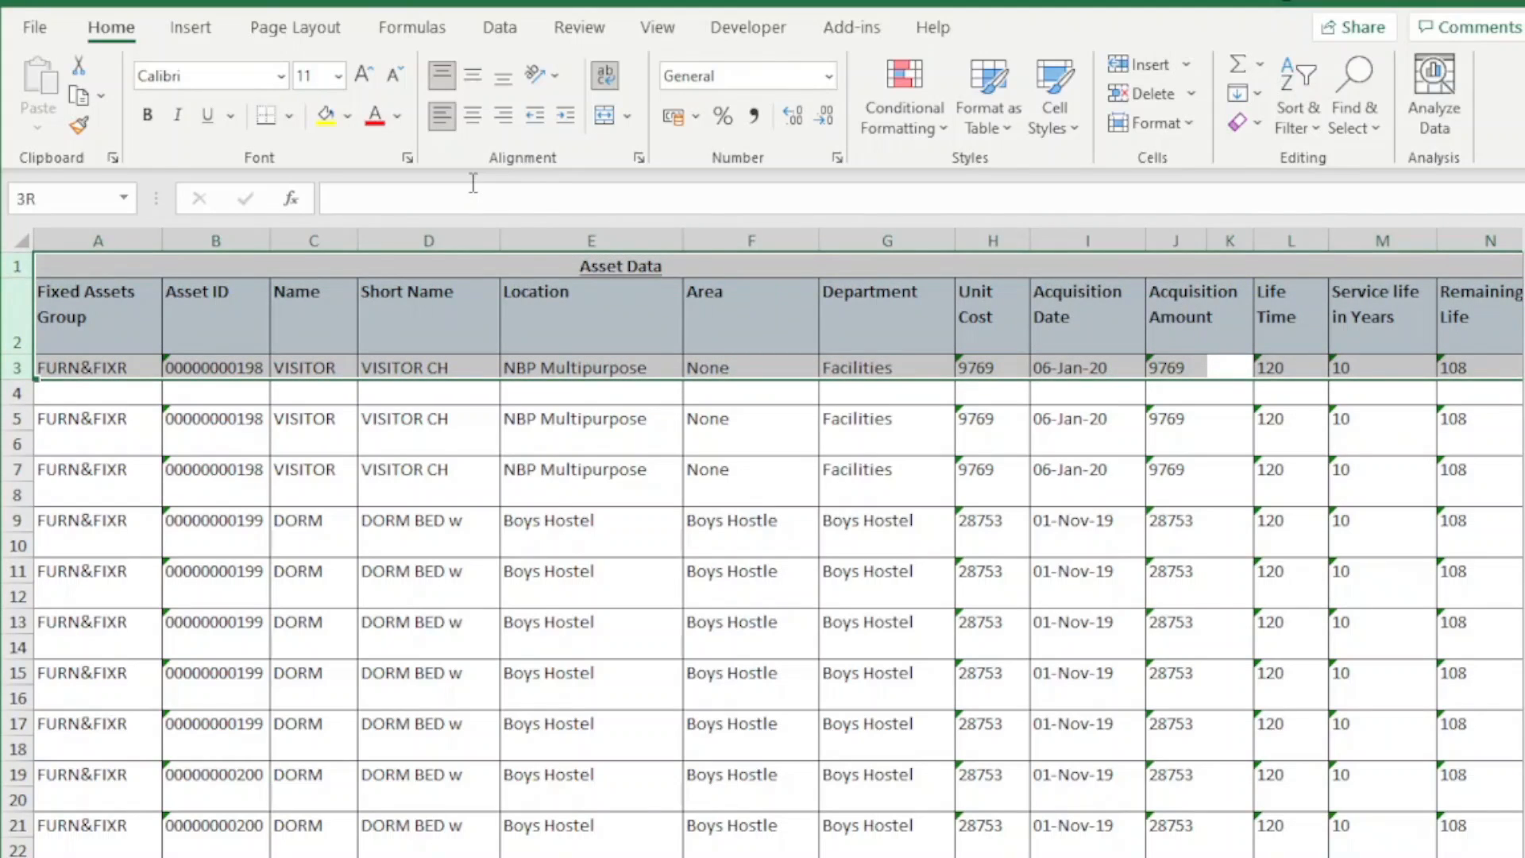
left_click(629, 119)
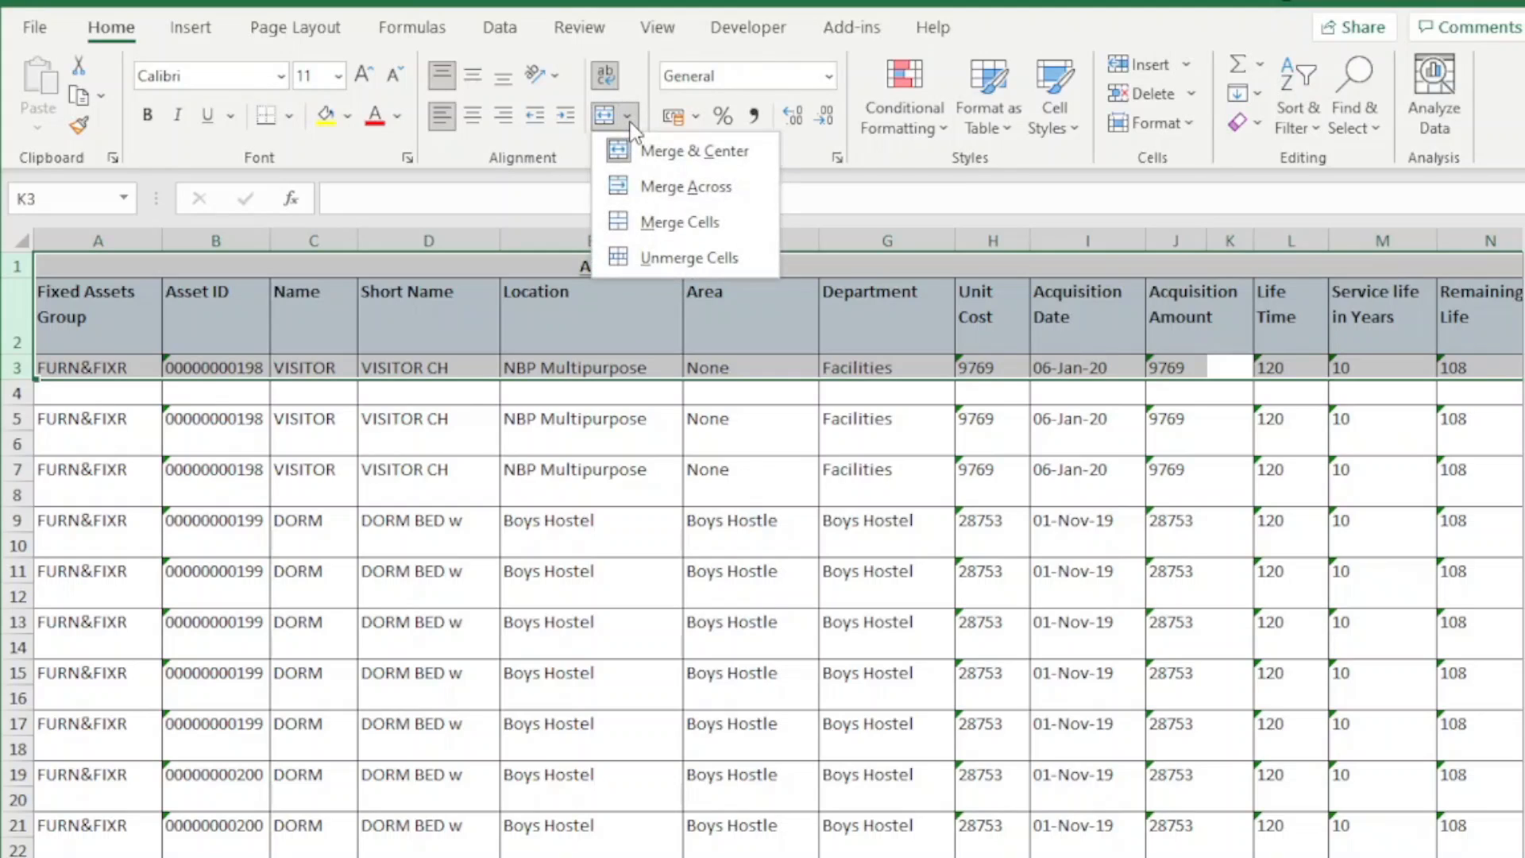
left_click(649, 255)
left_click(605, 441)
left_click(419, 395)
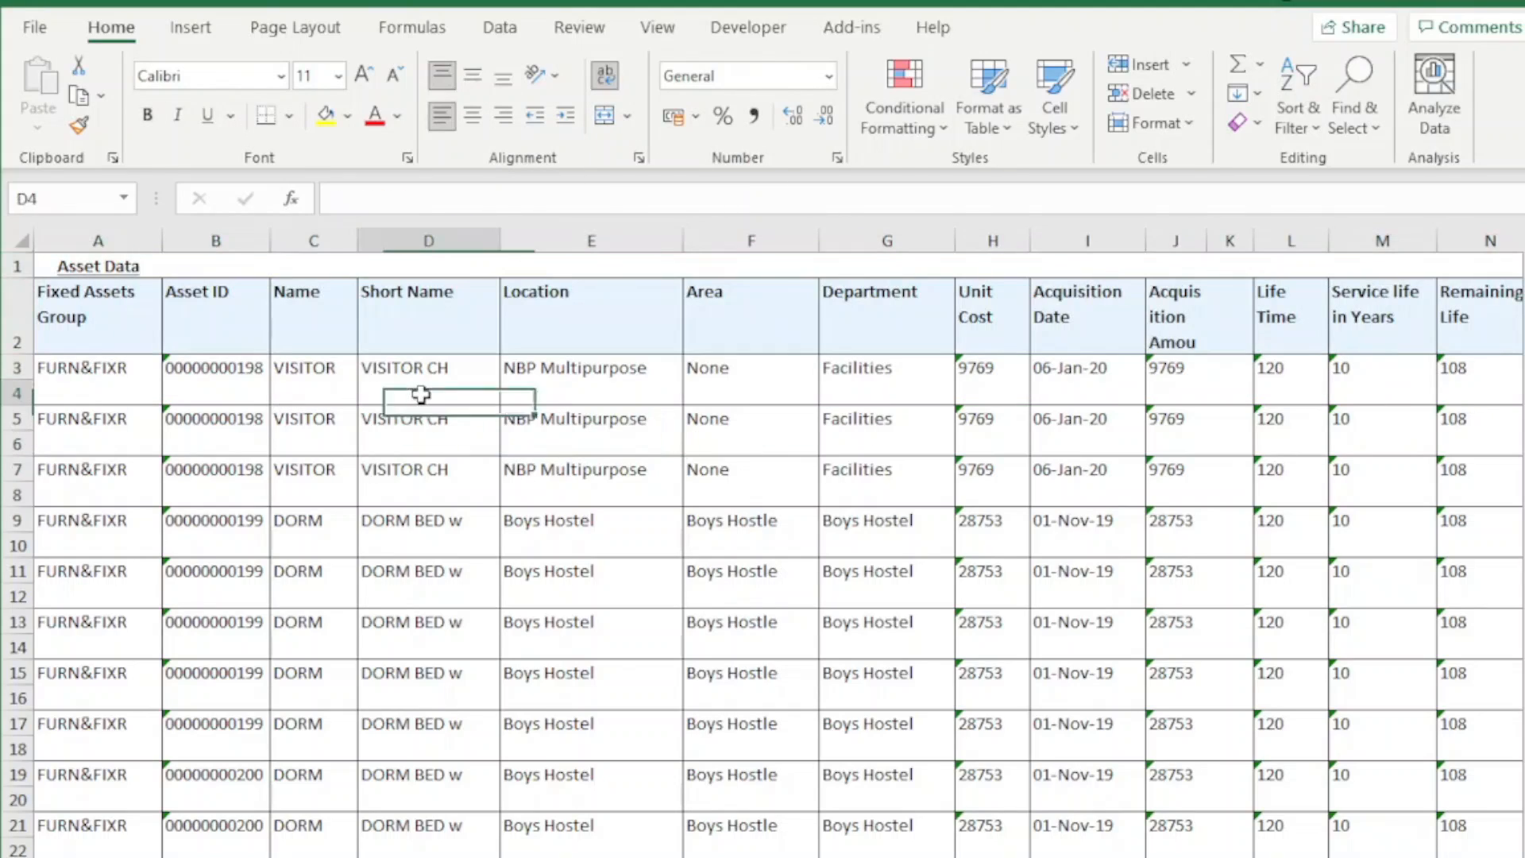
Unmerge any remaining merged cells across the entire worksheet
key("Right")
key("Right")
key("Up")
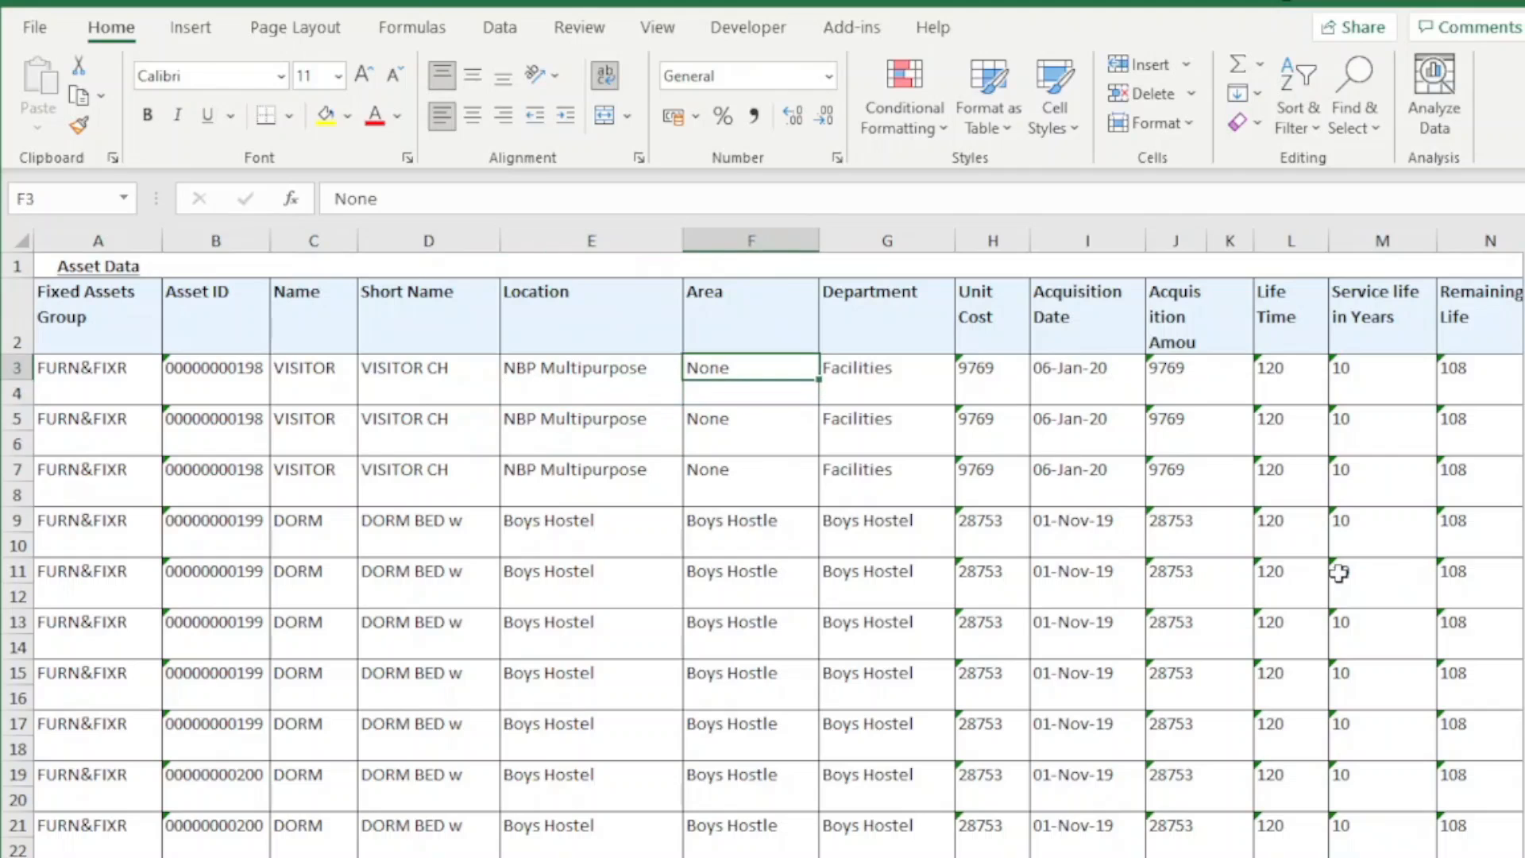
key("ctrl+a")
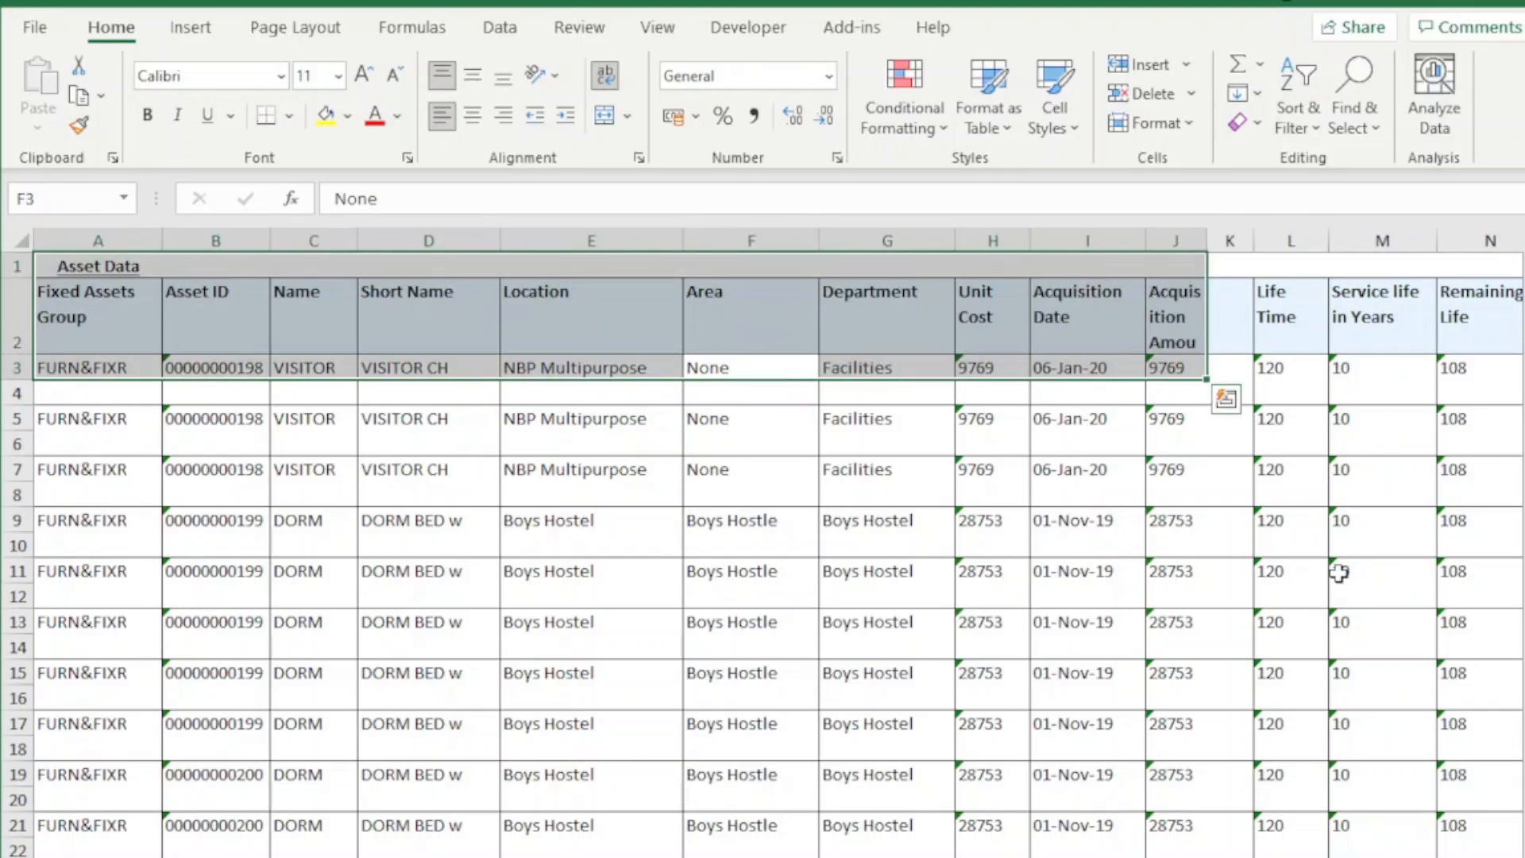
key("ctrl+a")
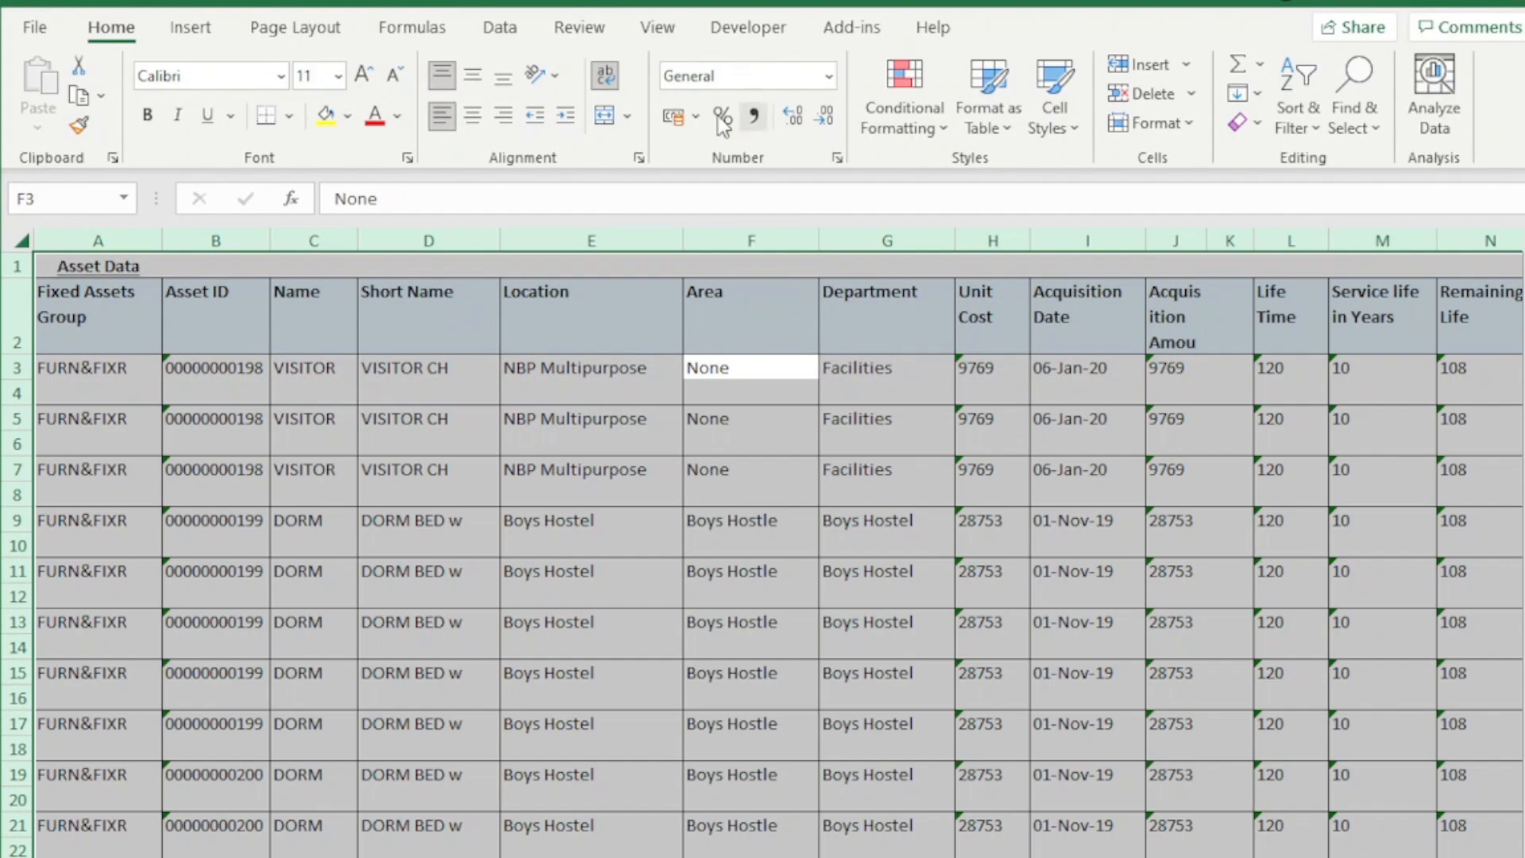
left_click(628, 116)
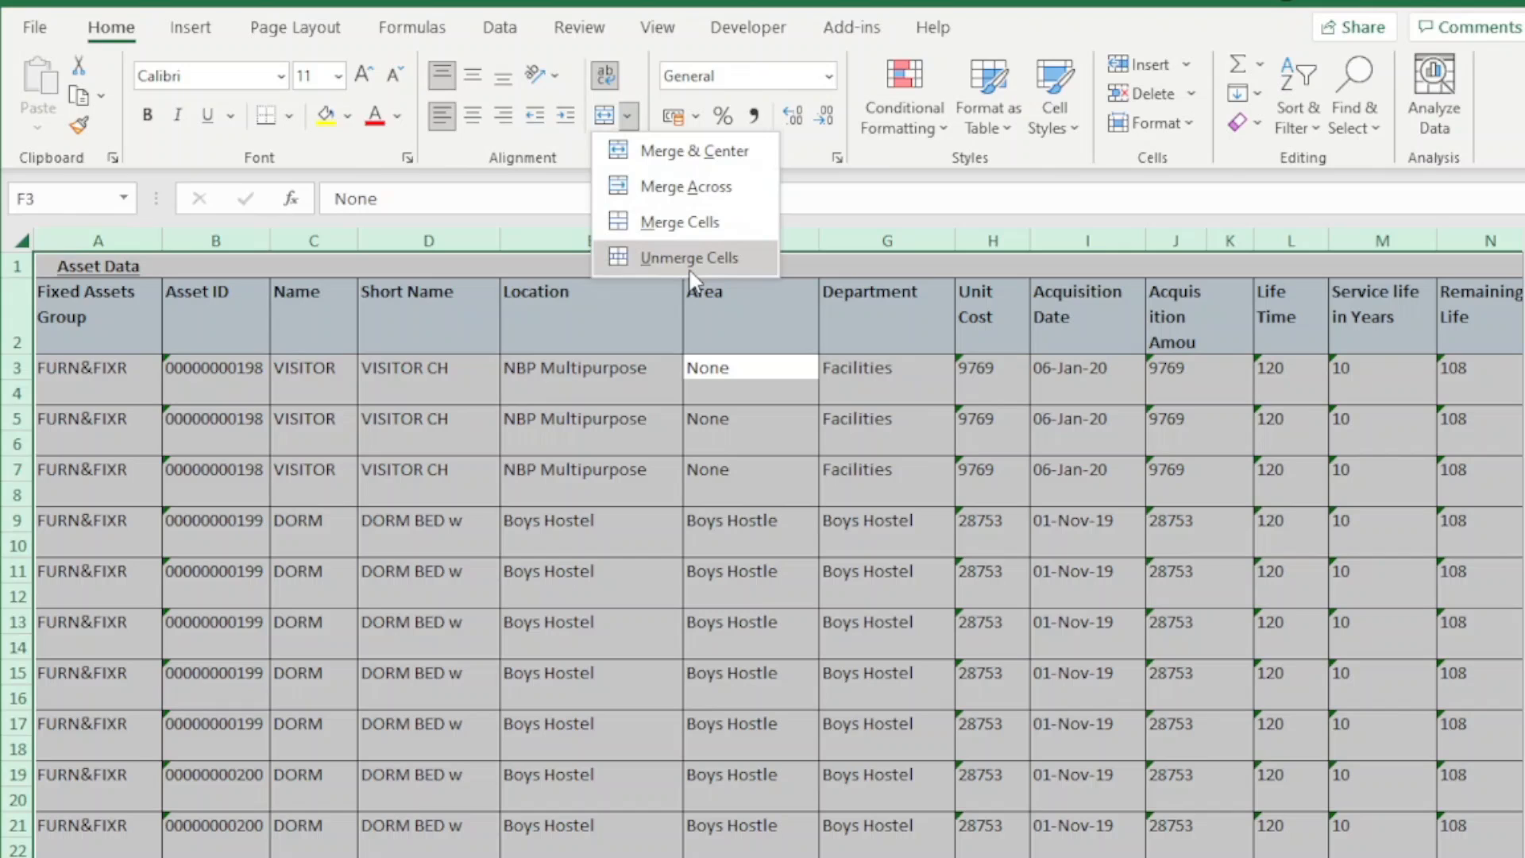
left_click(738, 521)
left_click(753, 439)
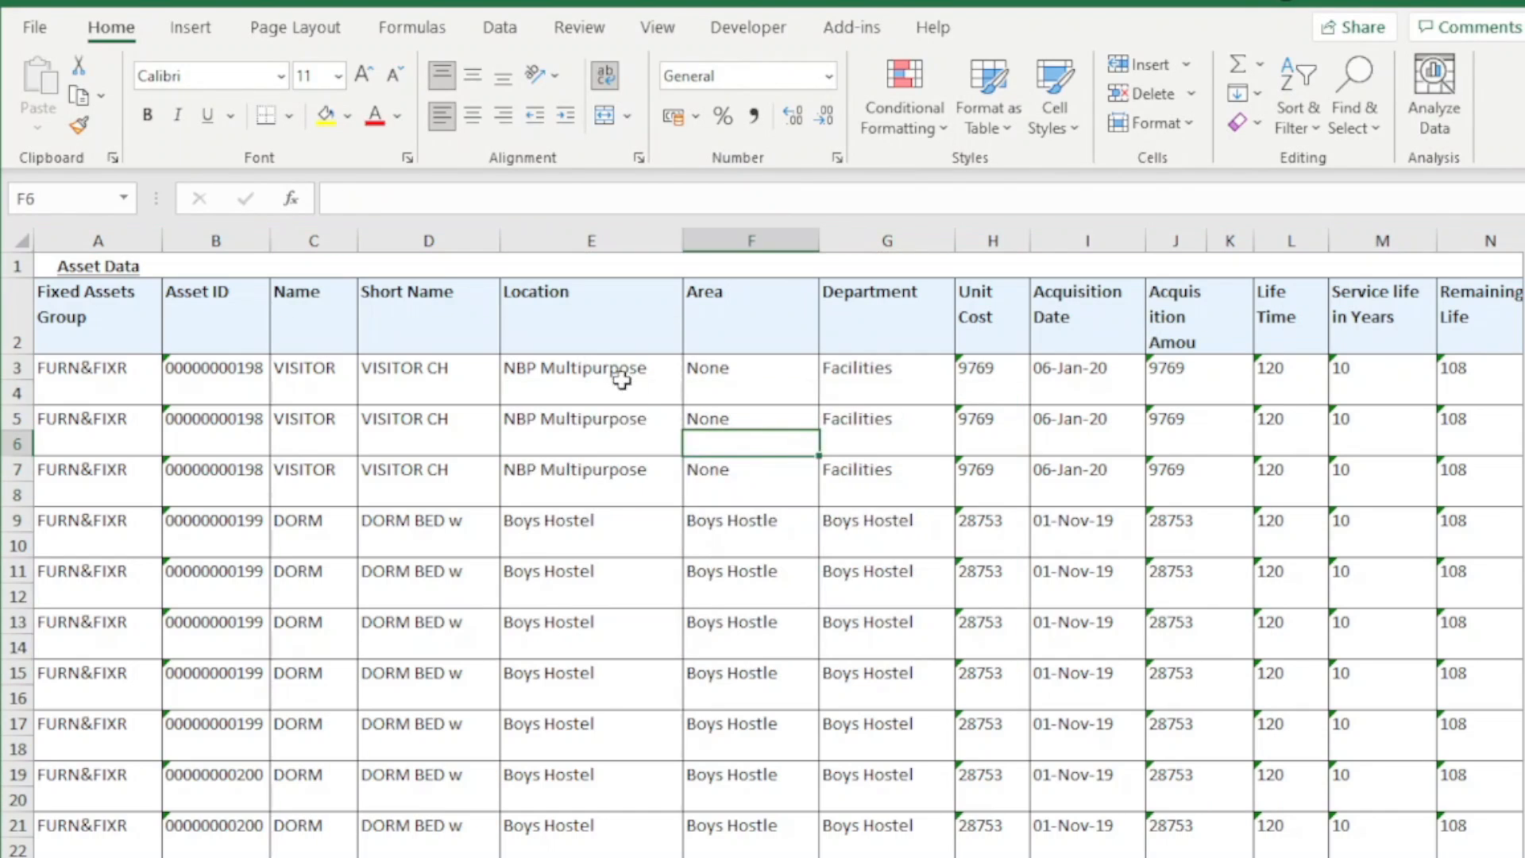
Inspect individual cells in rows 4 to 1, from Location to Acquisition Date, for leftover merged cells
left_click(647, 397)
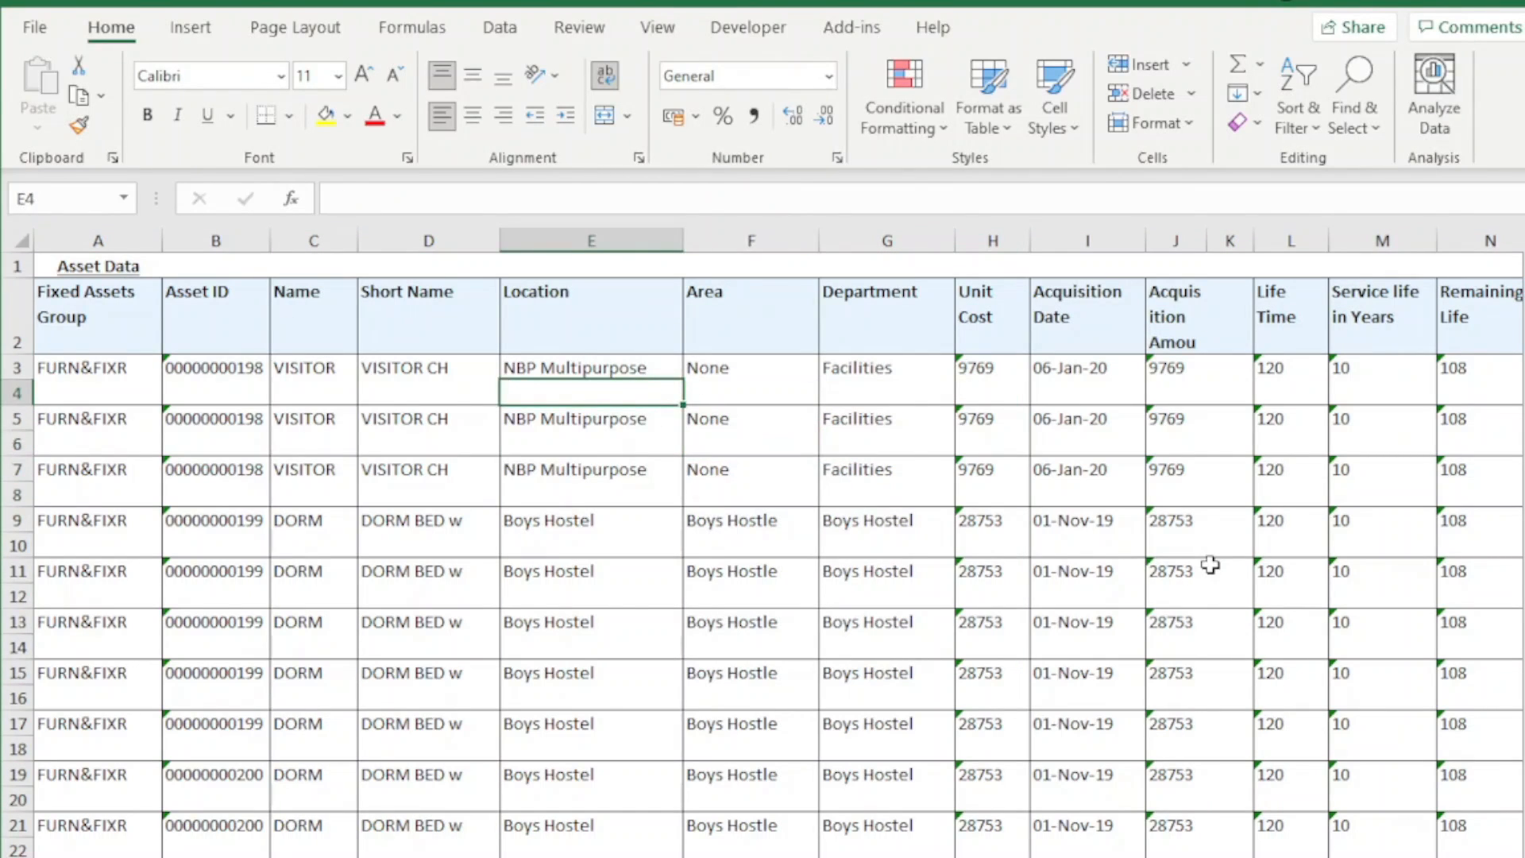
key("Right")
key("Right")
key("Right")
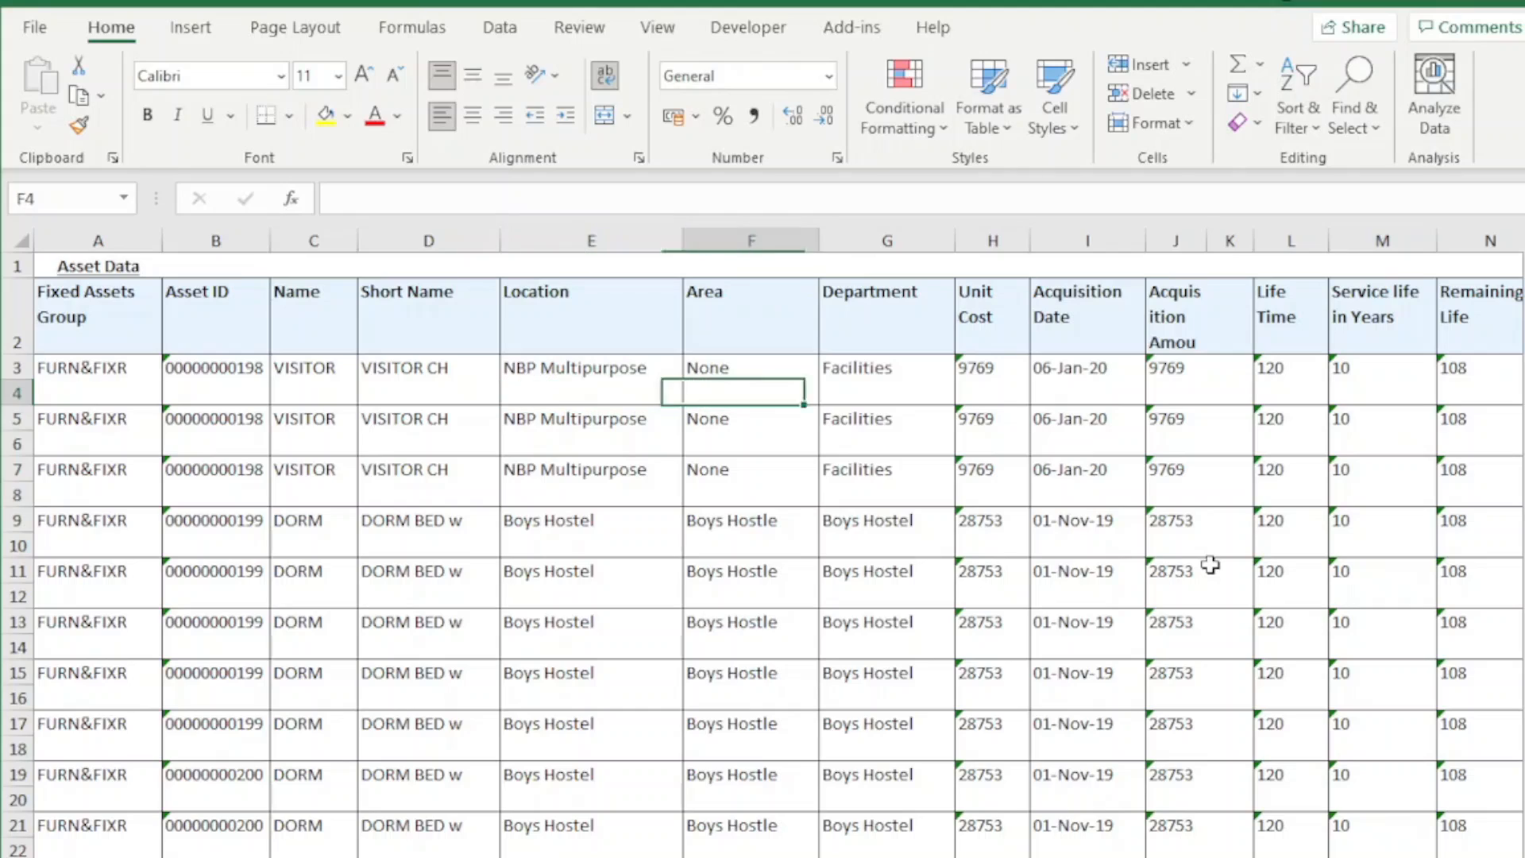
key("Up")
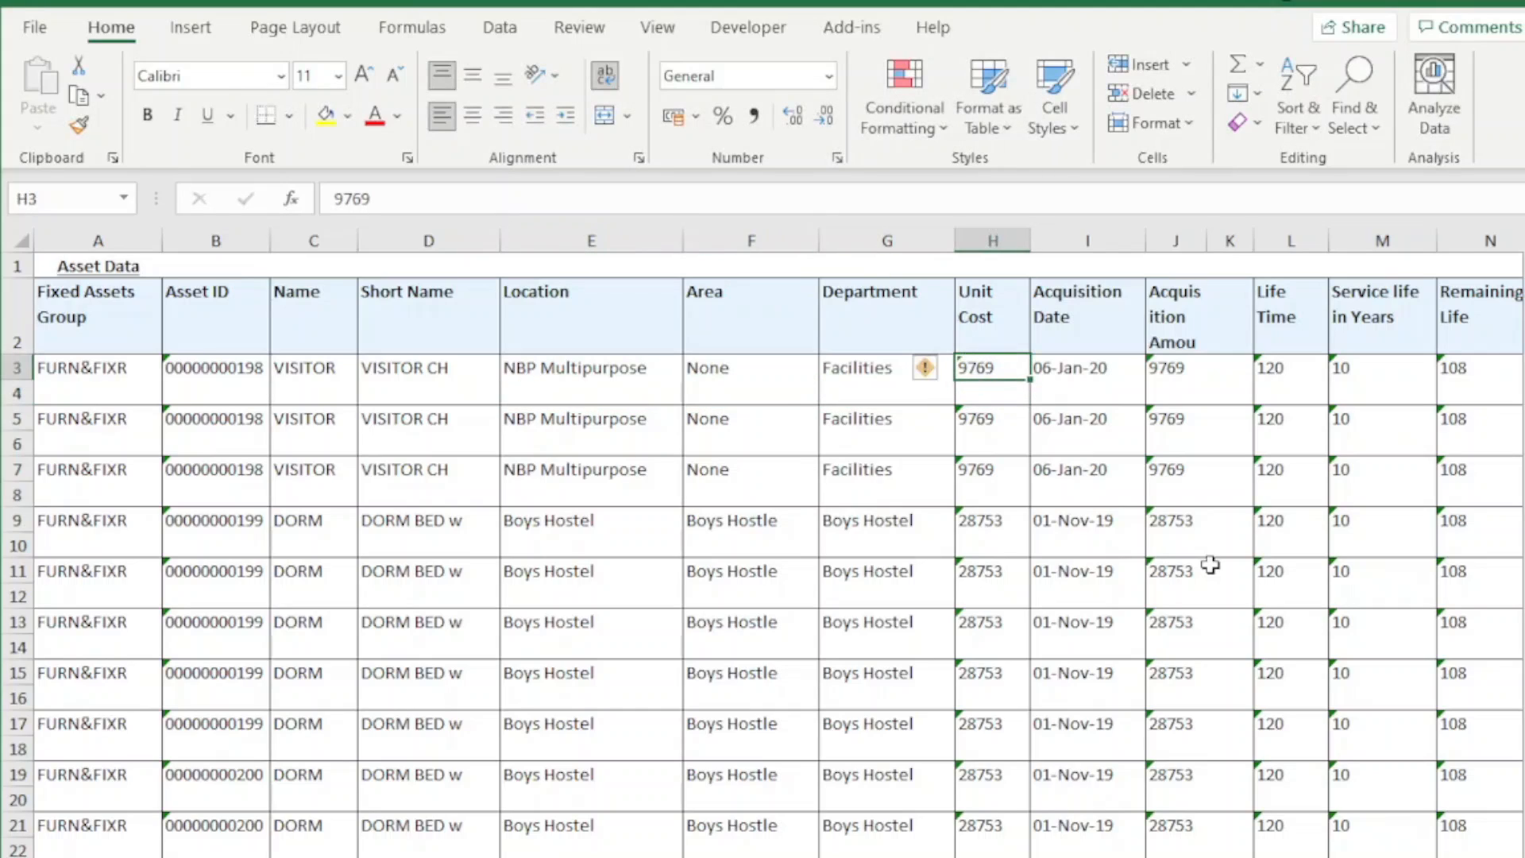
key("Up")
key("Up")
key("Right")
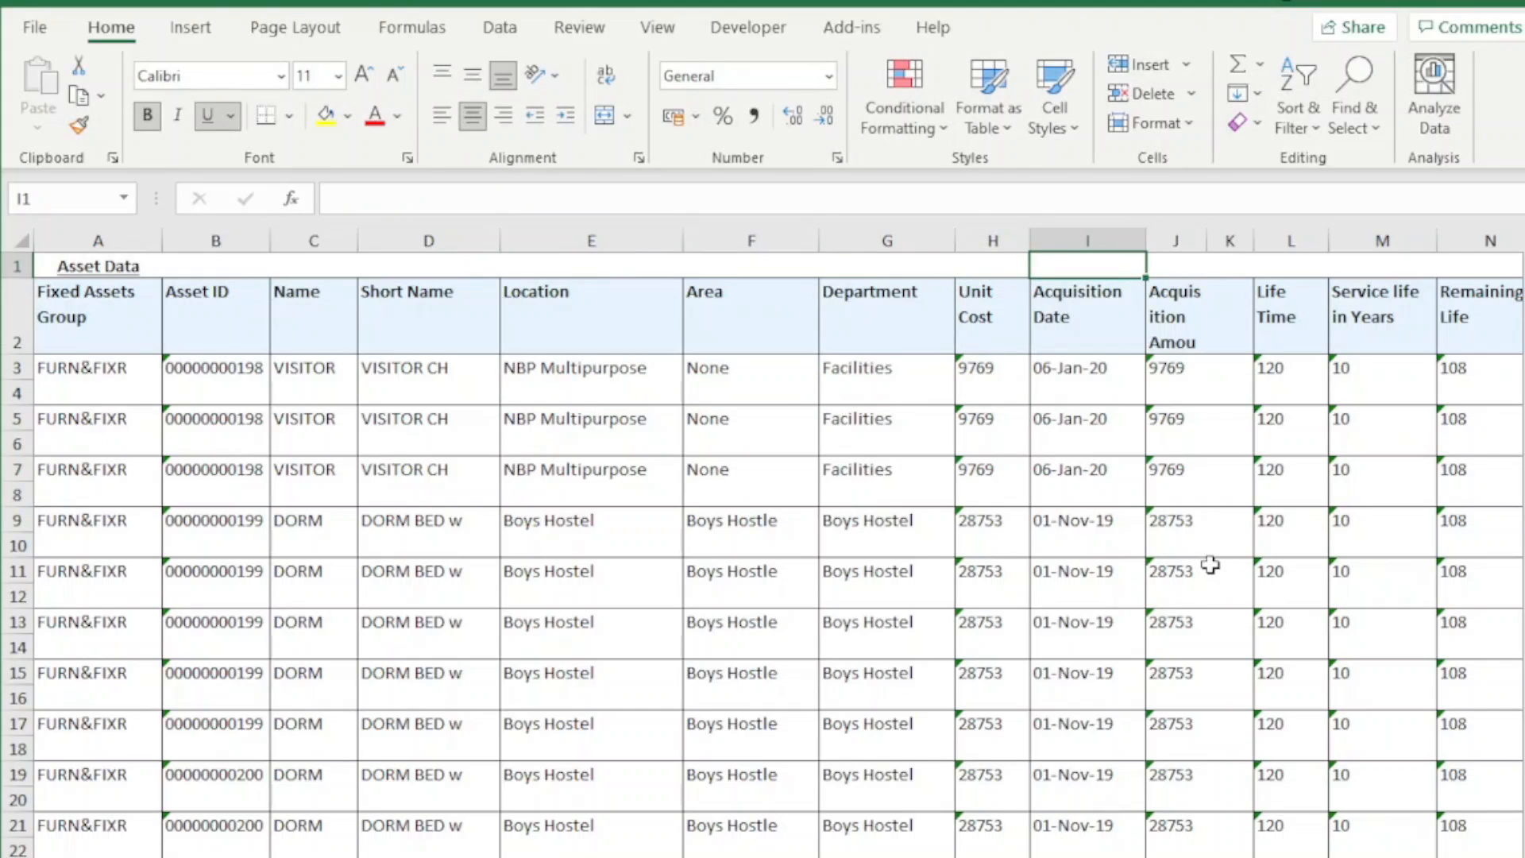
Enter 1 in the empty cell I1 above the Acquisition Date heading
key("Down")
key("Down")
key("Left")
key("Up")
key("Up")
key("Right")
type("1")
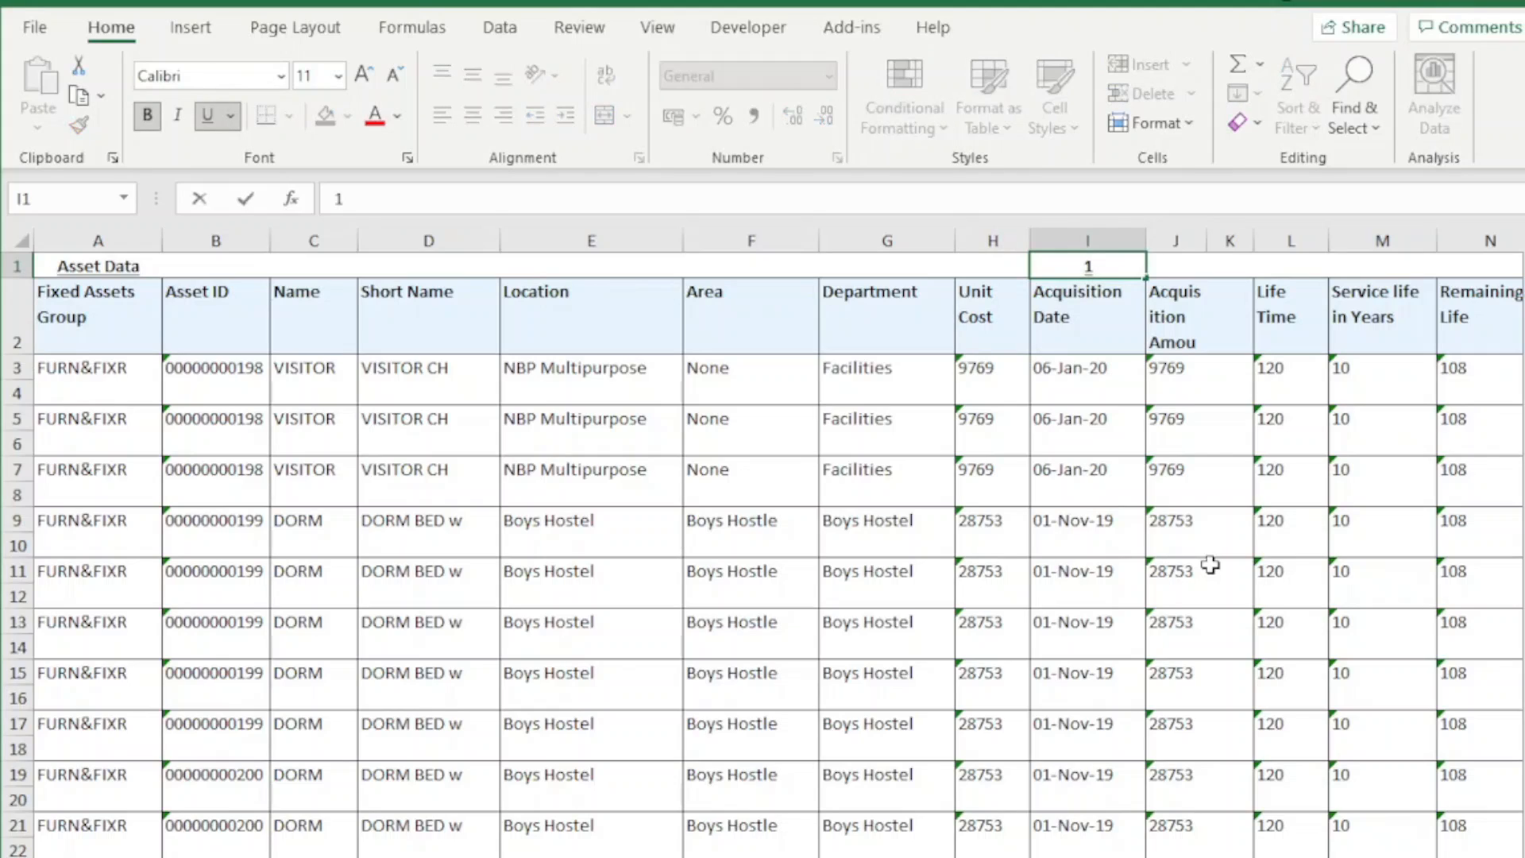
key("Return")
key("Down")
key("Left")
key("Up")
key("Up")
key("Right")
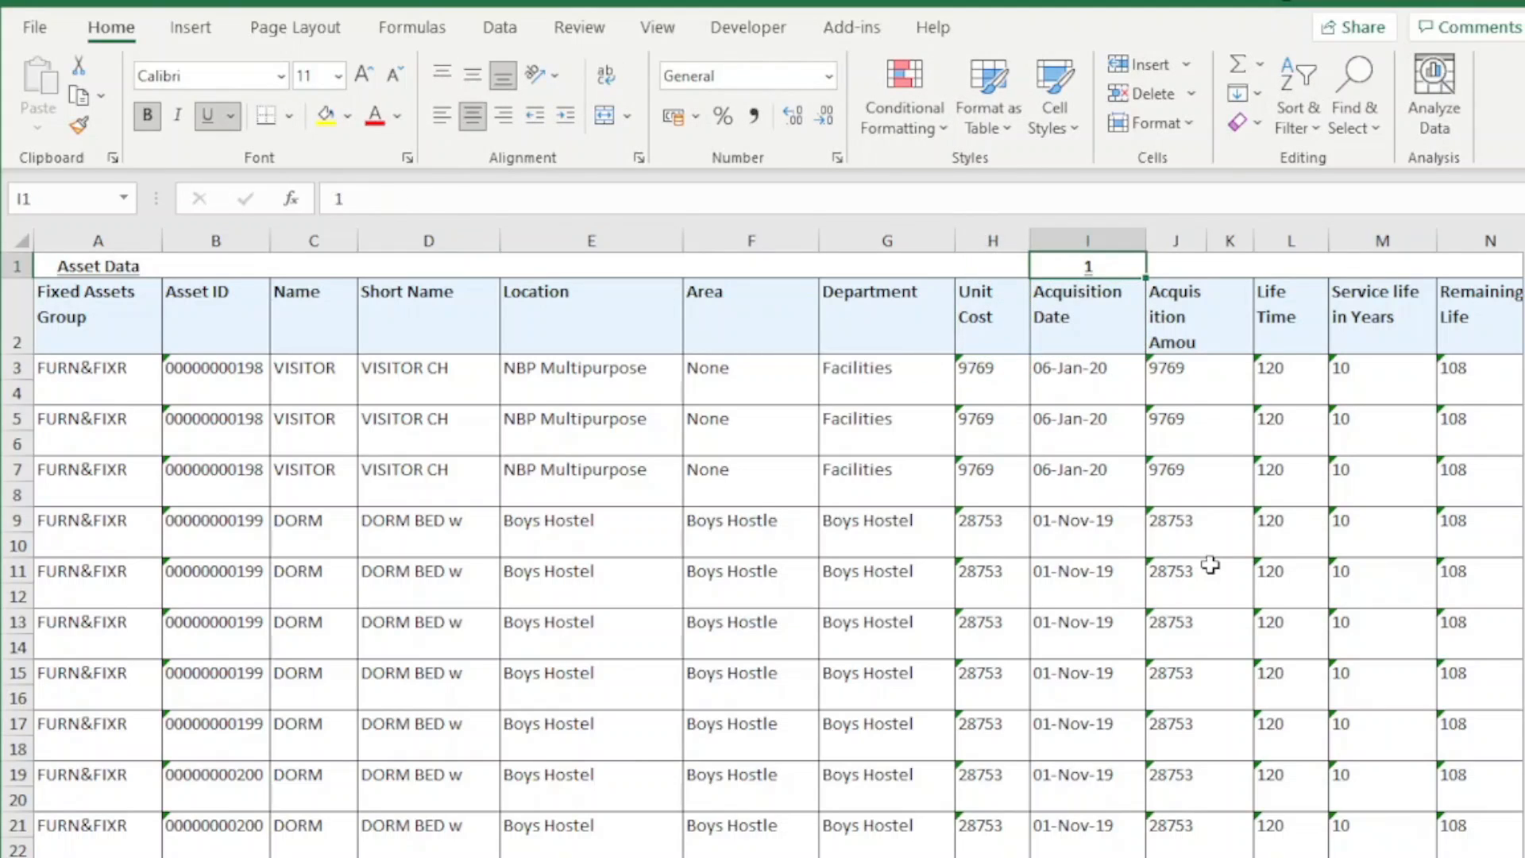
Copy the formatting of the first Unit Cost value, cell H3, onto cell I1
left_click(985, 380)
key("Up")
key("Up")
key("Right")
left_click(993, 375)
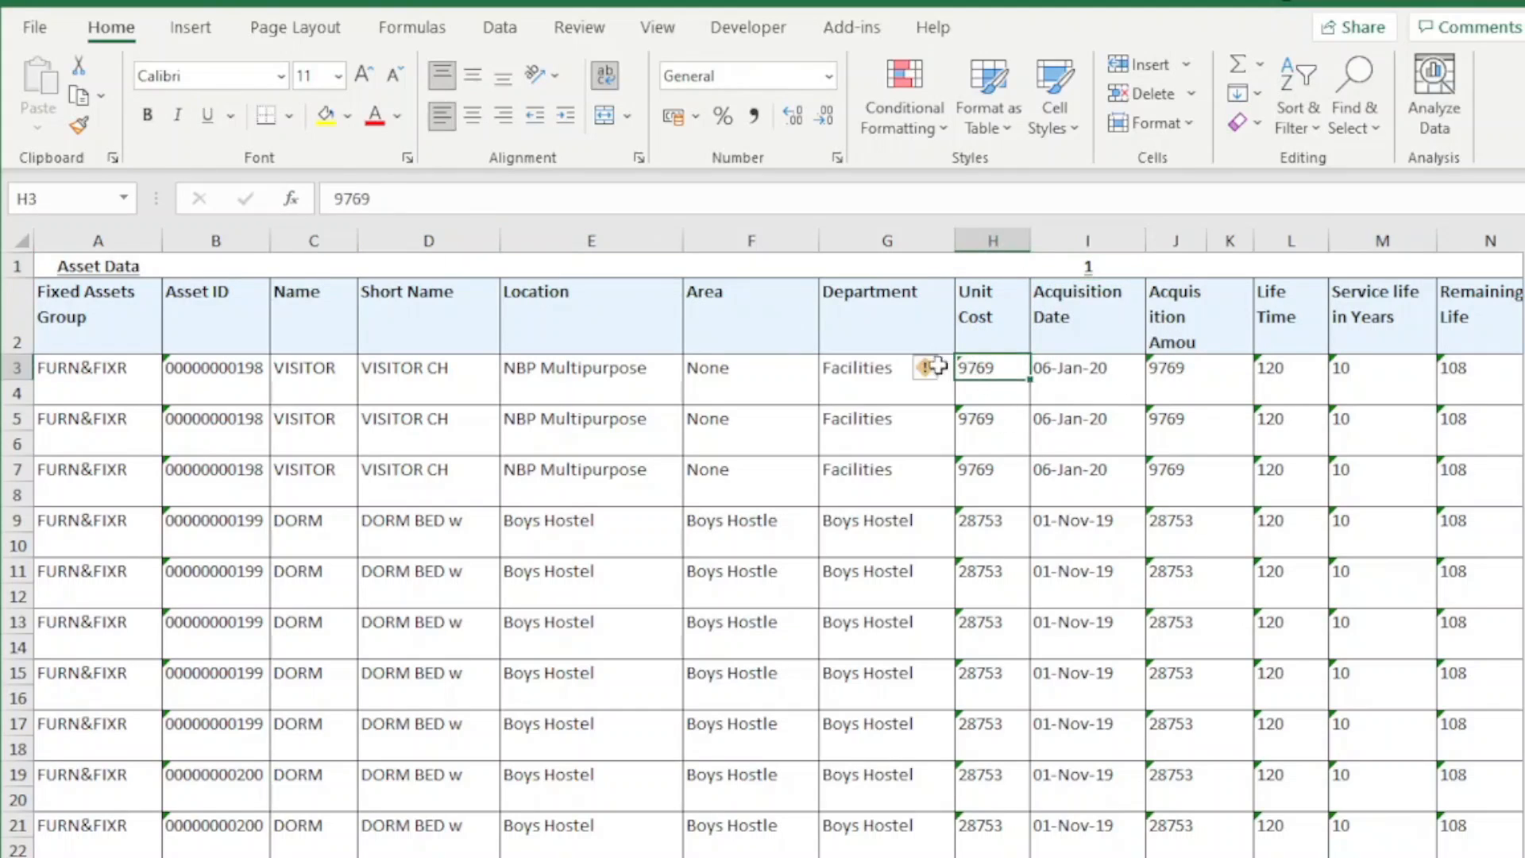
left_click(79, 125)
left_click(1084, 267)
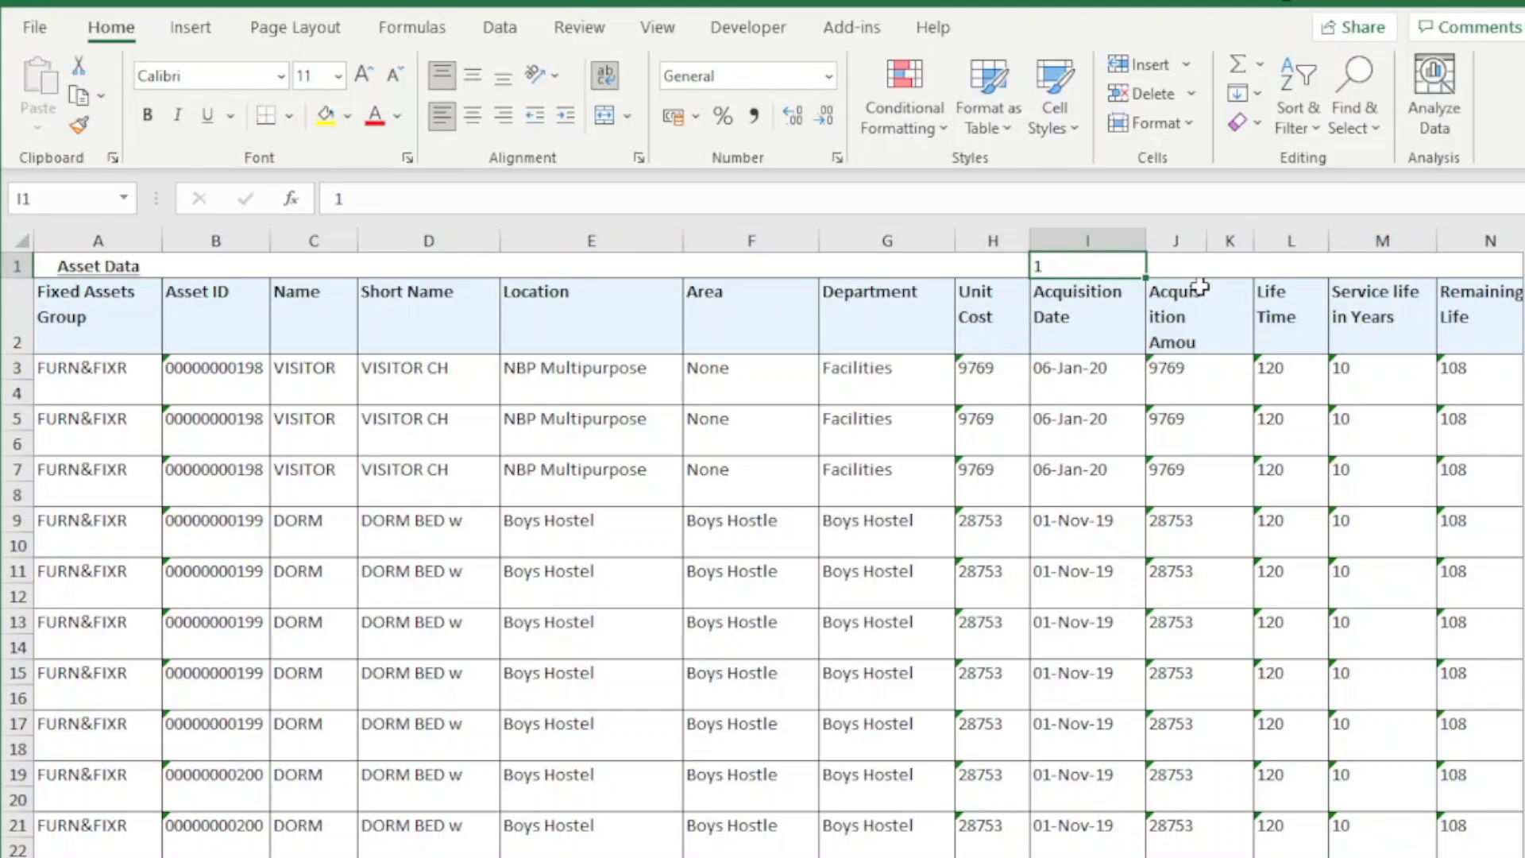
Multiply columns H, J, L, M and N by the 1 in cell I1 using Paste Special with Values and Multiply
key("ctrl+c")
left_click(987, 240)
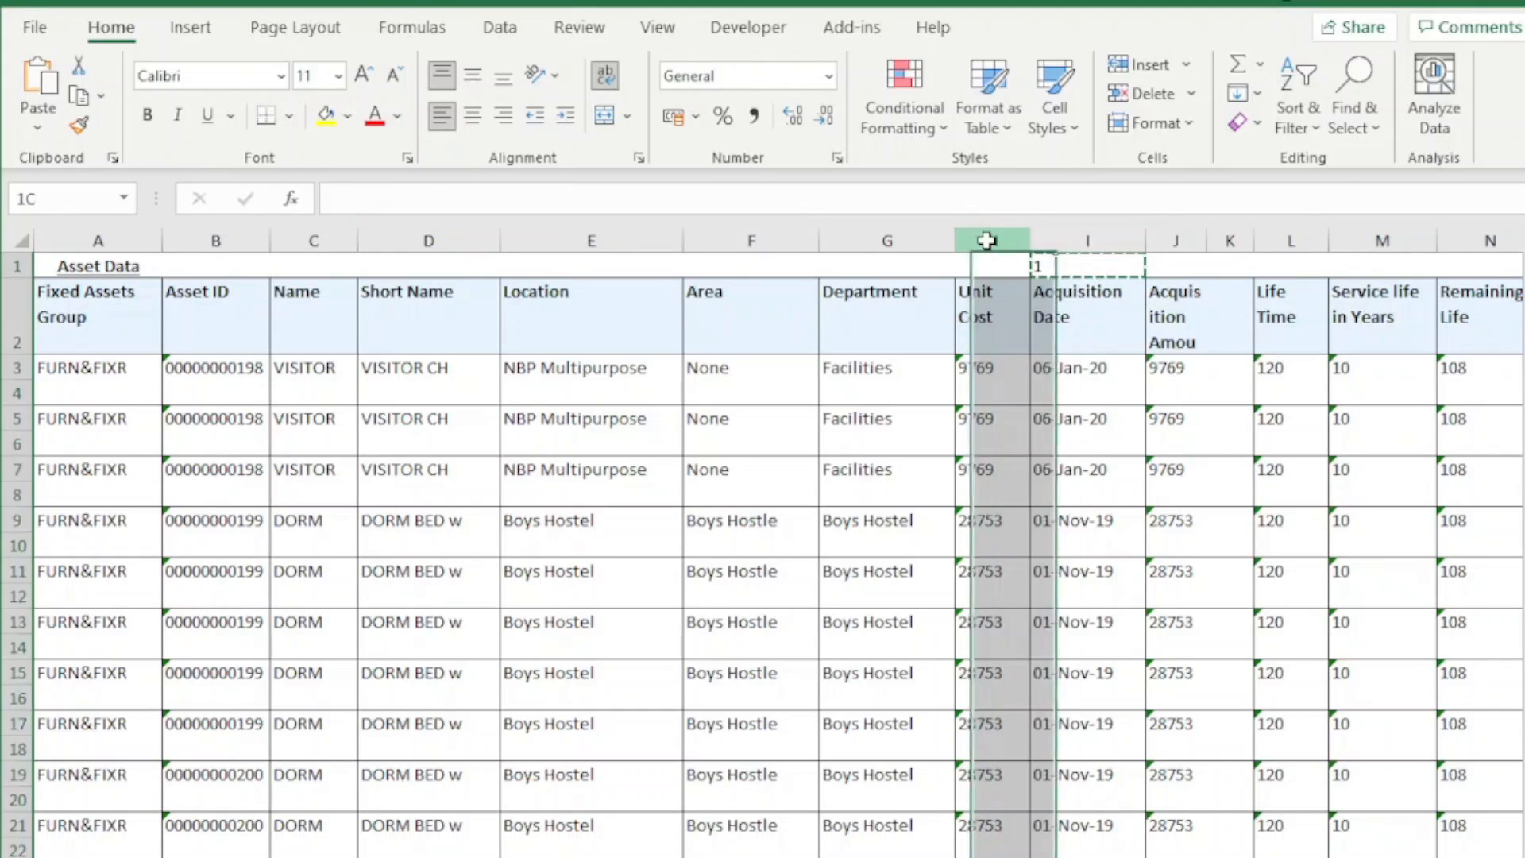
left_click(1187, 237, "ctrl")
left_click(1289, 239, "ctrl")
left_click(1359, 238, "ctrl")
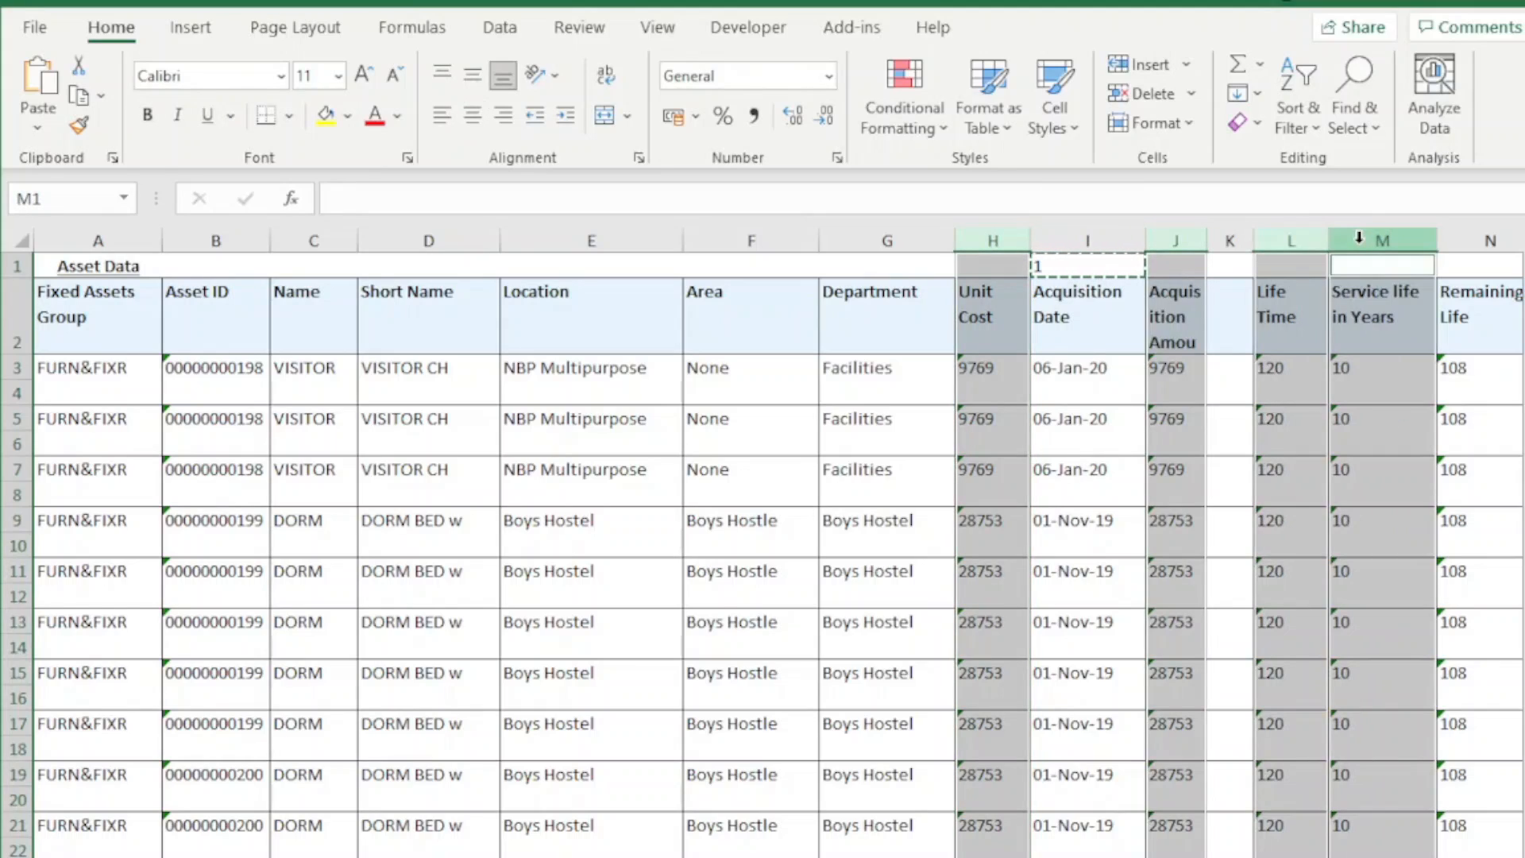
left_click(1463, 239, "ctrl")
right_click(1464, 251)
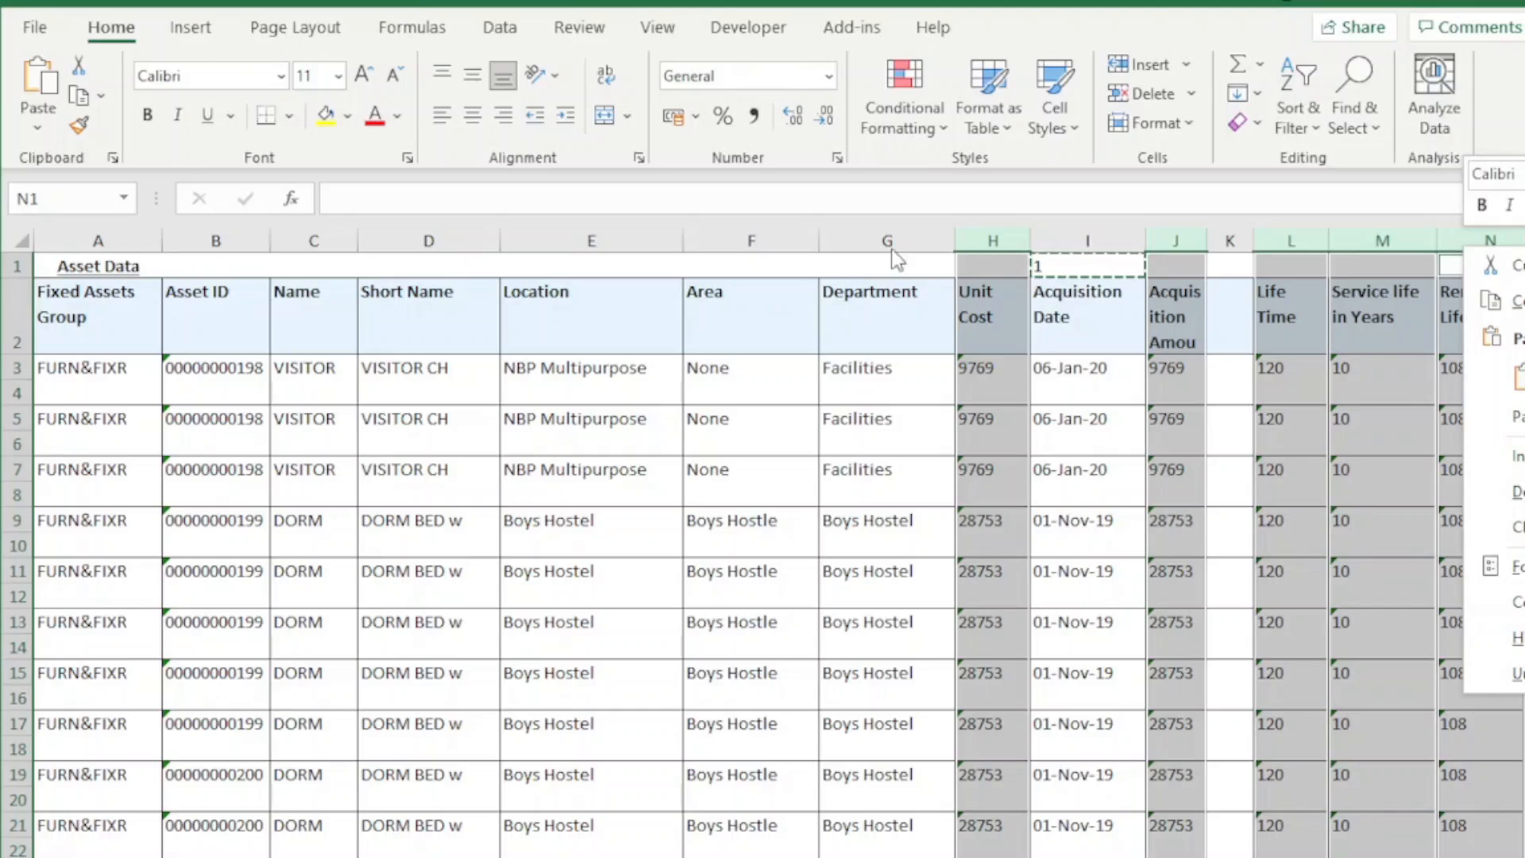
right_click(985, 241)
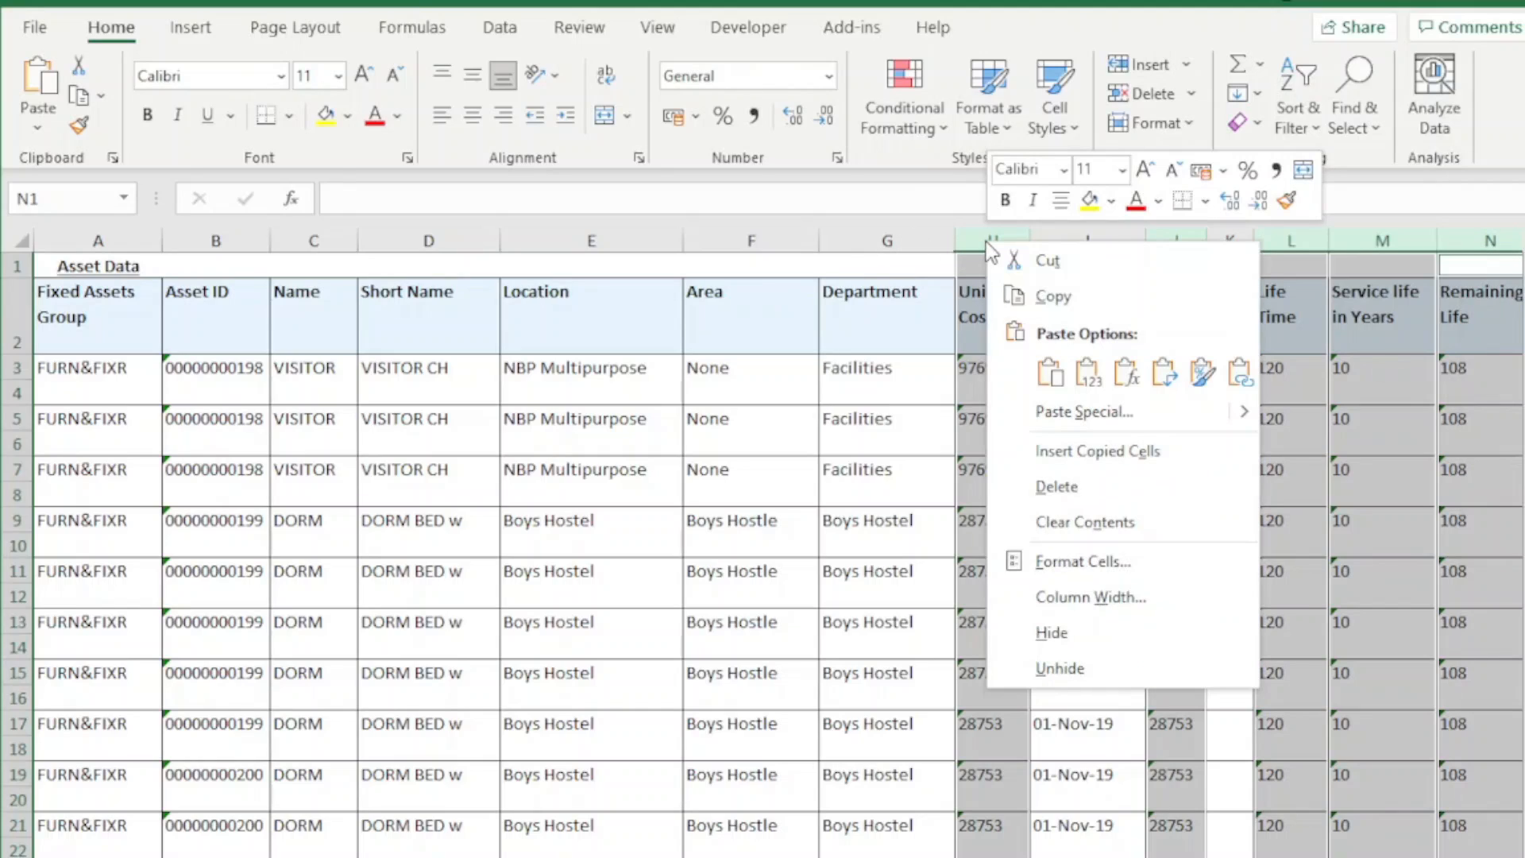
mouse_move(1239, 409)
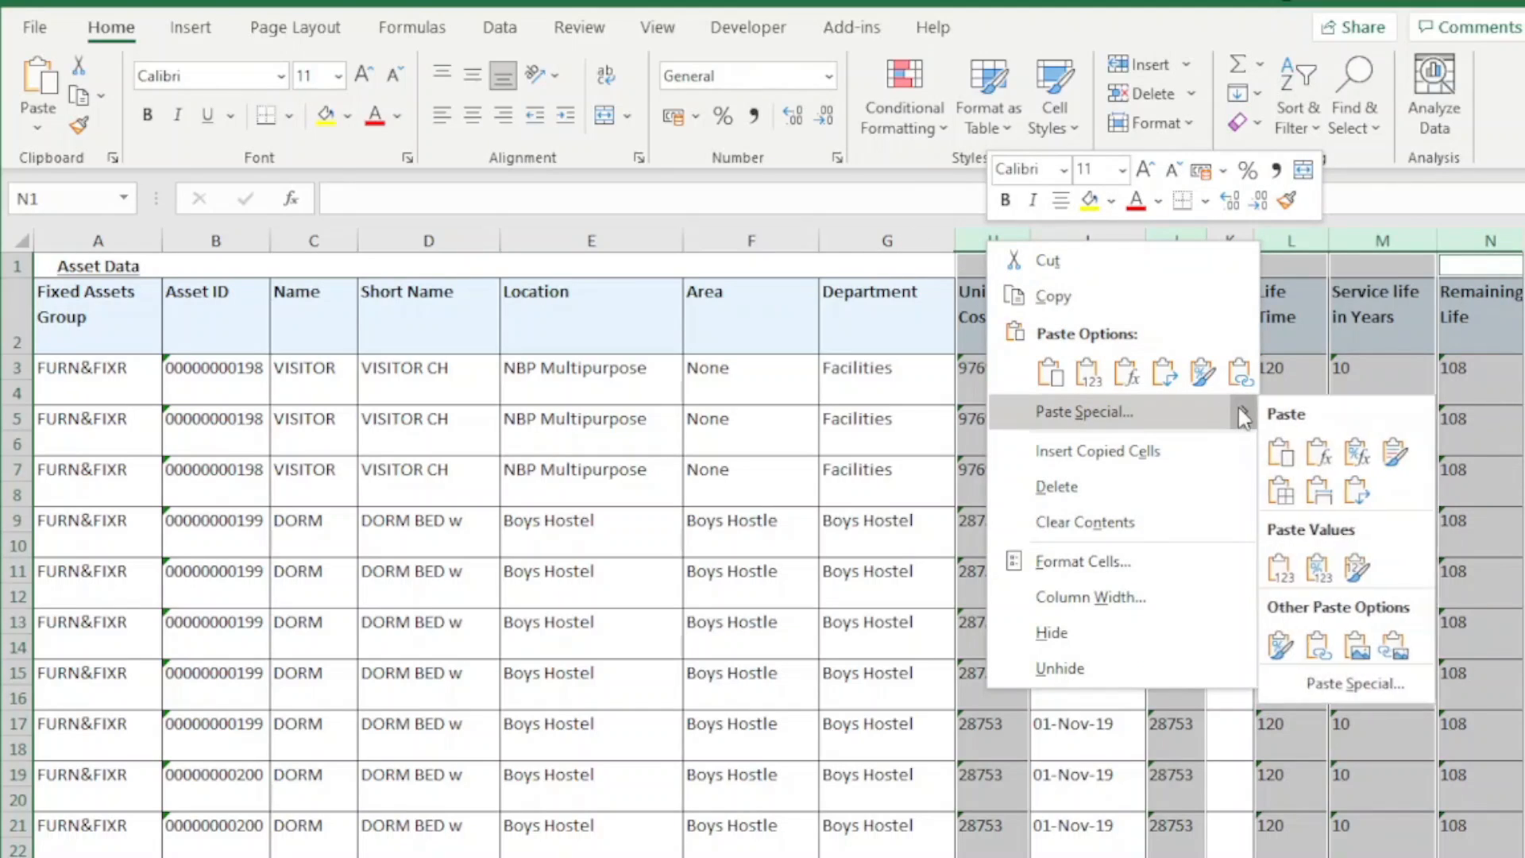
left_click(1325, 686)
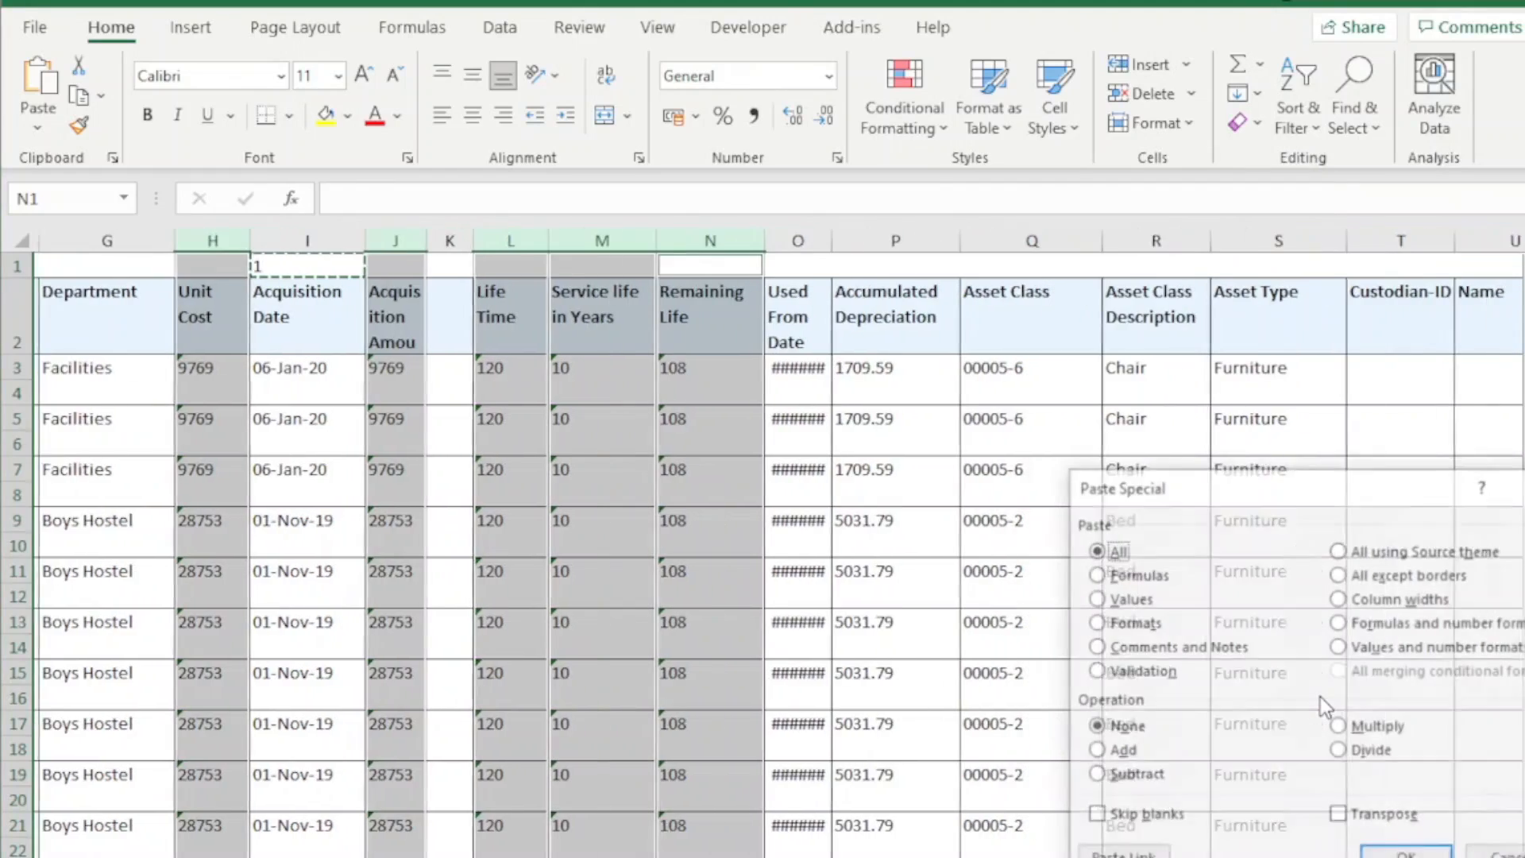
left_click_drag(1229, 492, 645, 477)
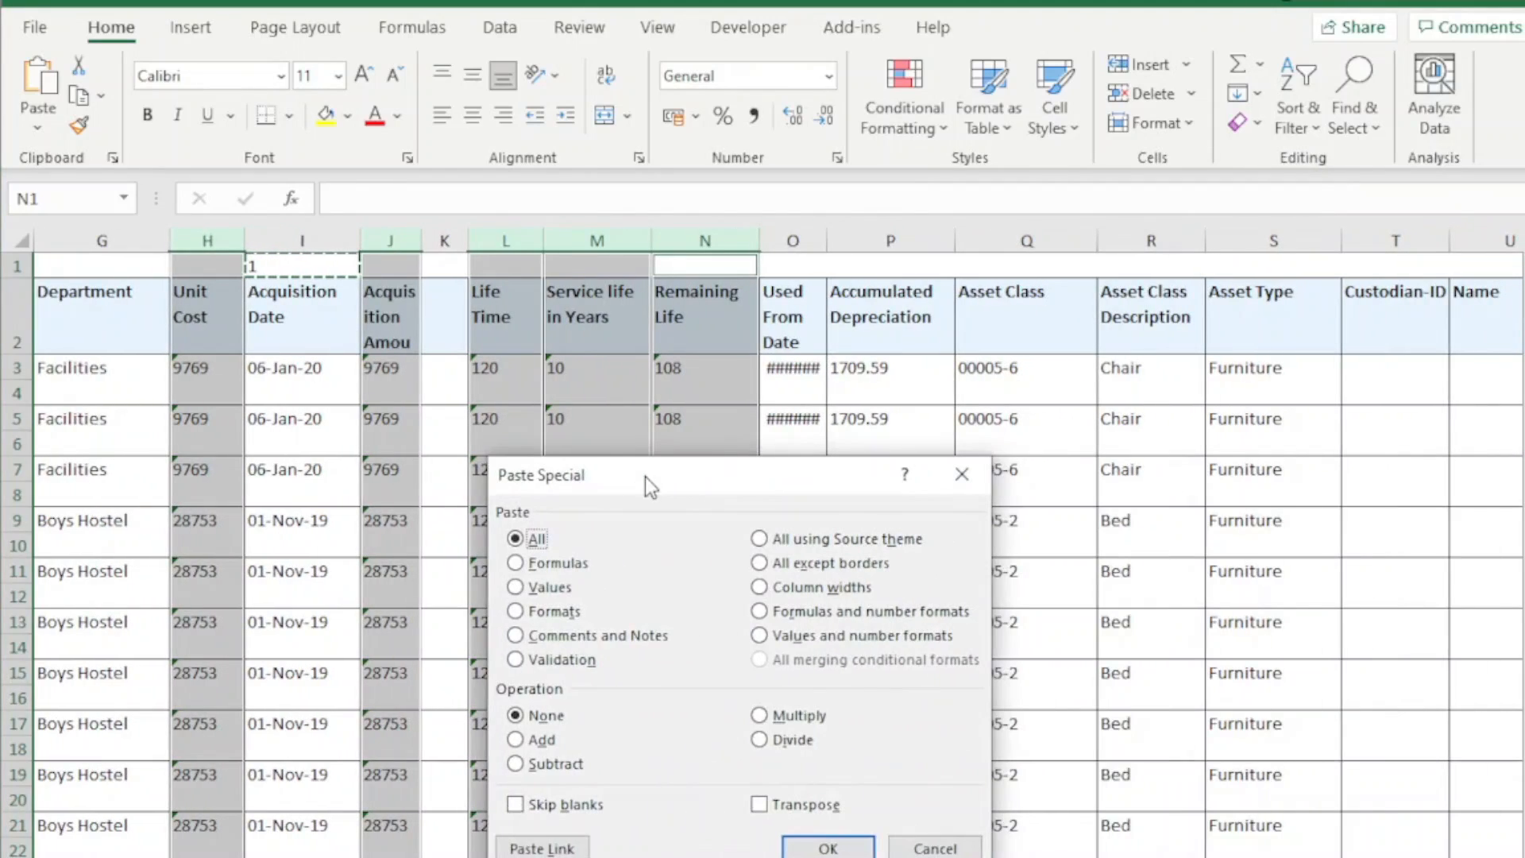
left_click(785, 717)
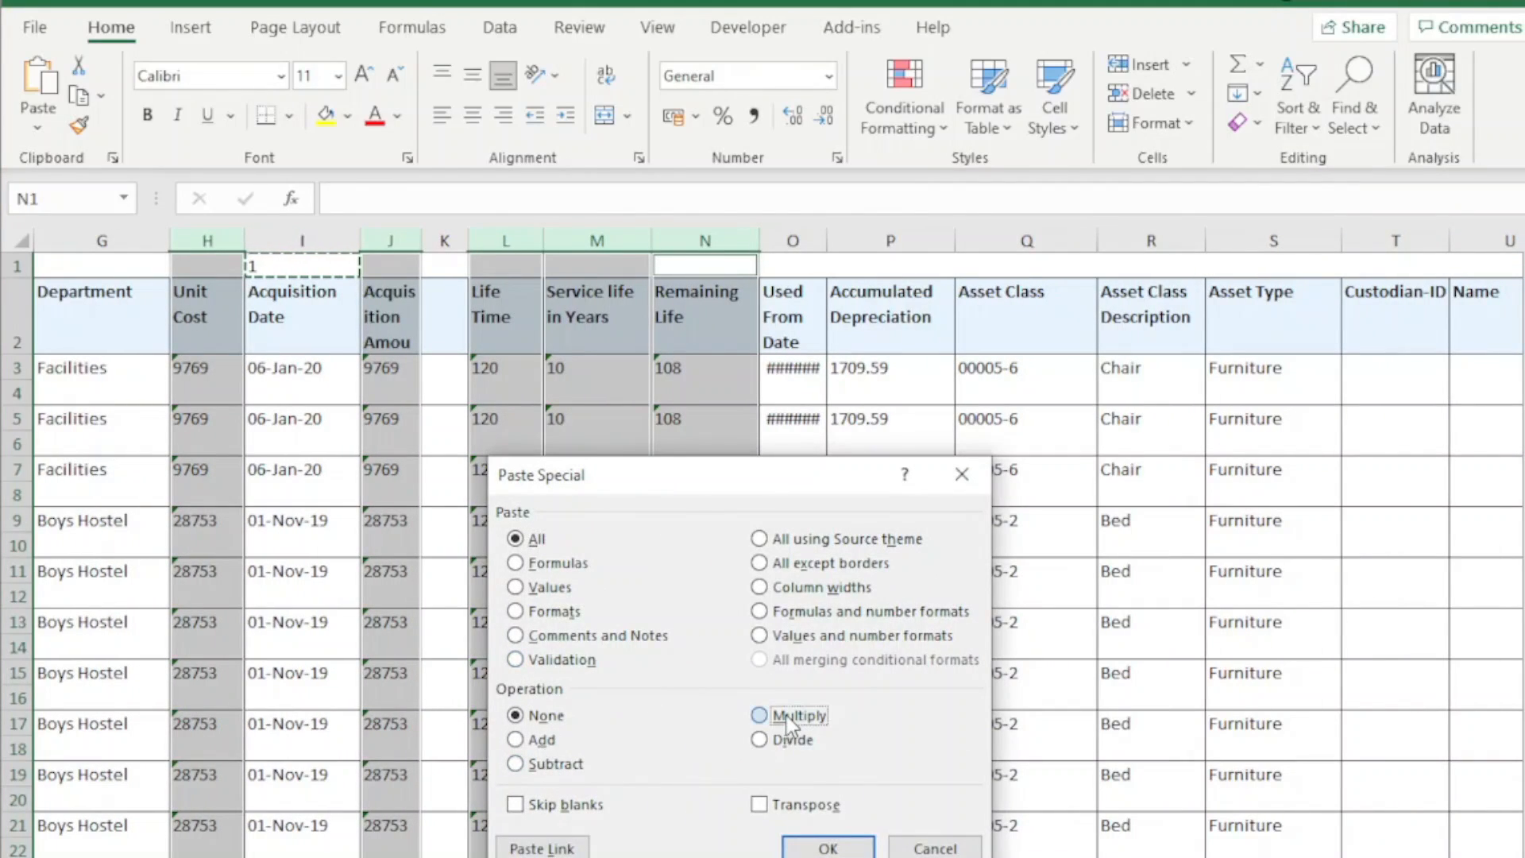
left_click(557, 596)
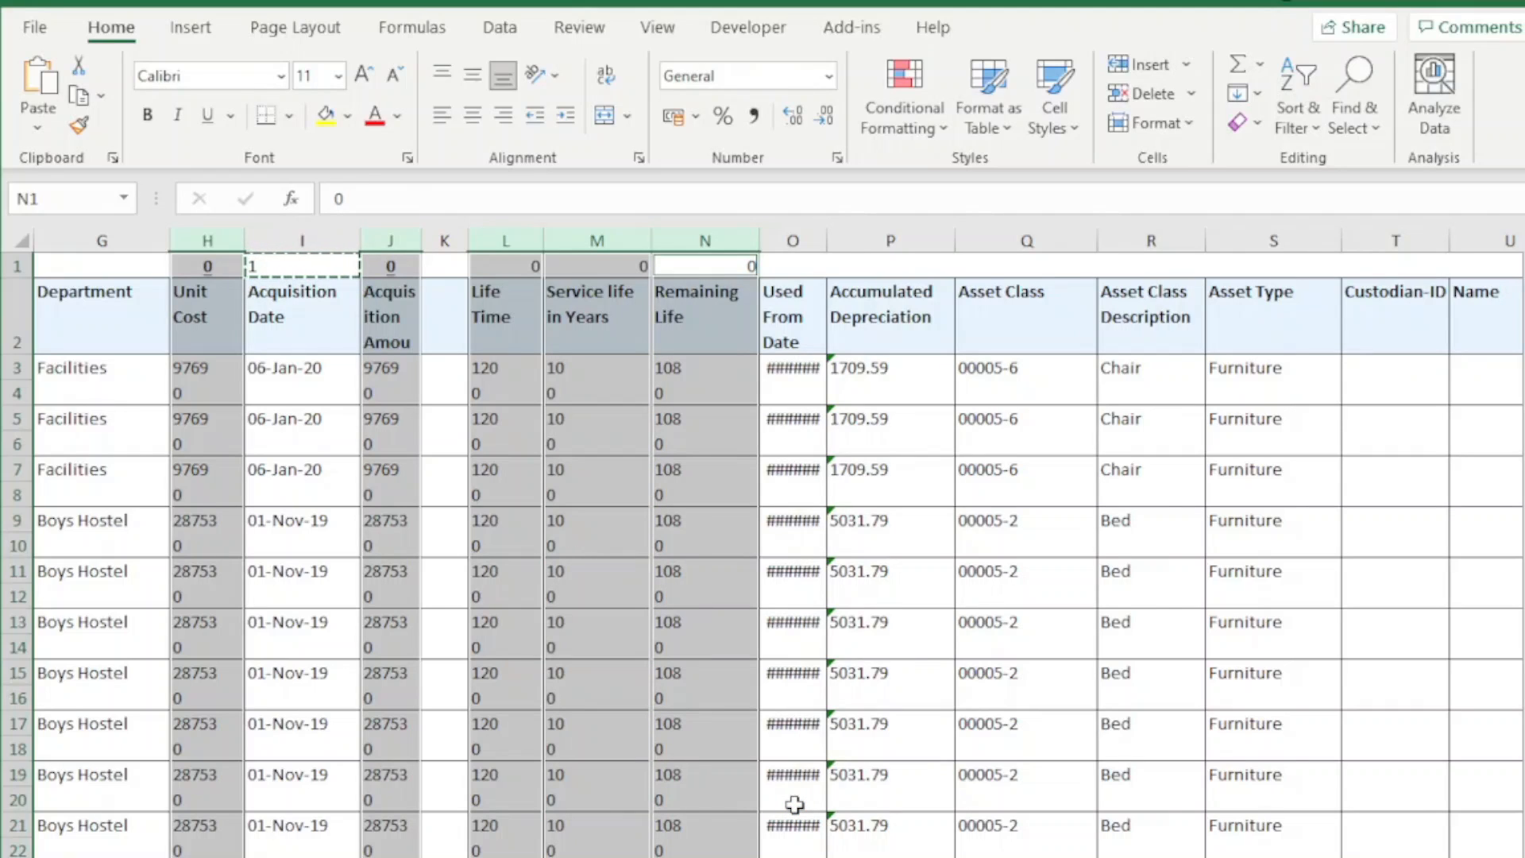
Widen the Unit Cost column slightly so its heading fits on one line
key("ctrl+Home")
key("Right")
key("Right")
key("Right")
key("Right")
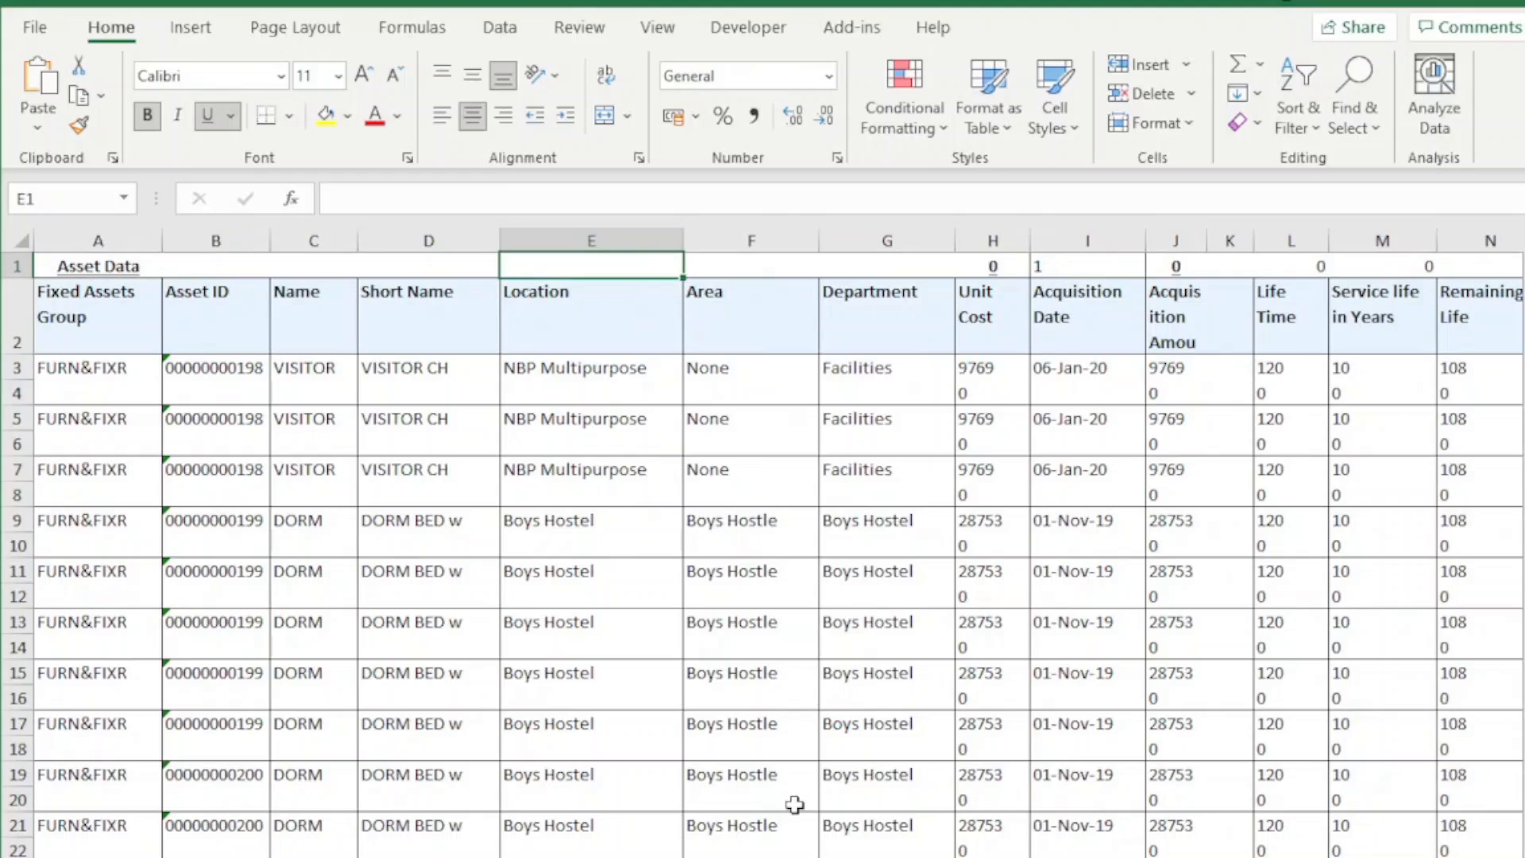
key("Right")
key("Right")
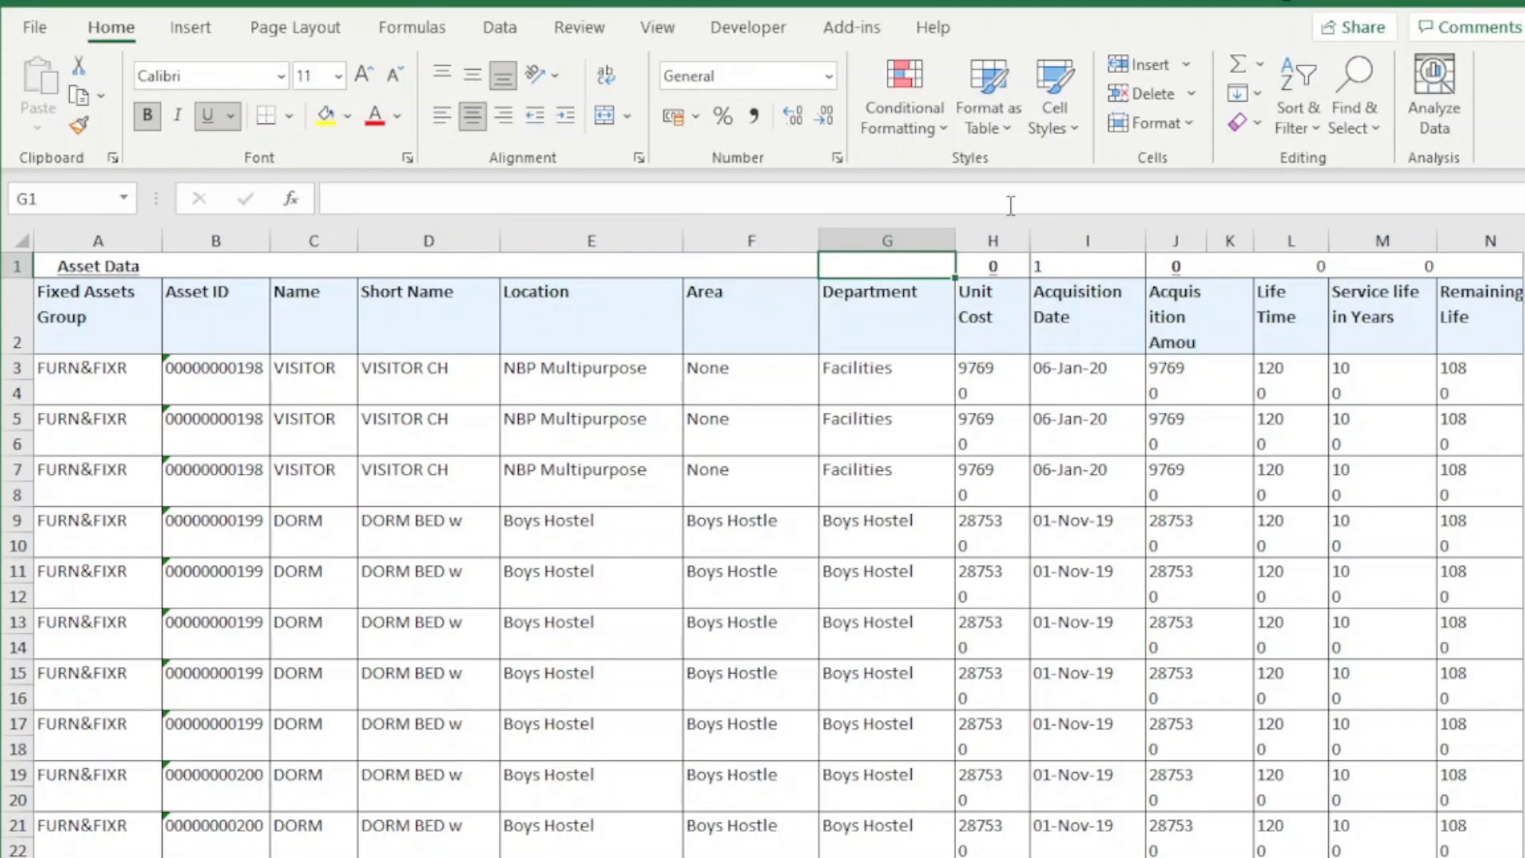
left_click_drag(1030, 238, 1055, 238)
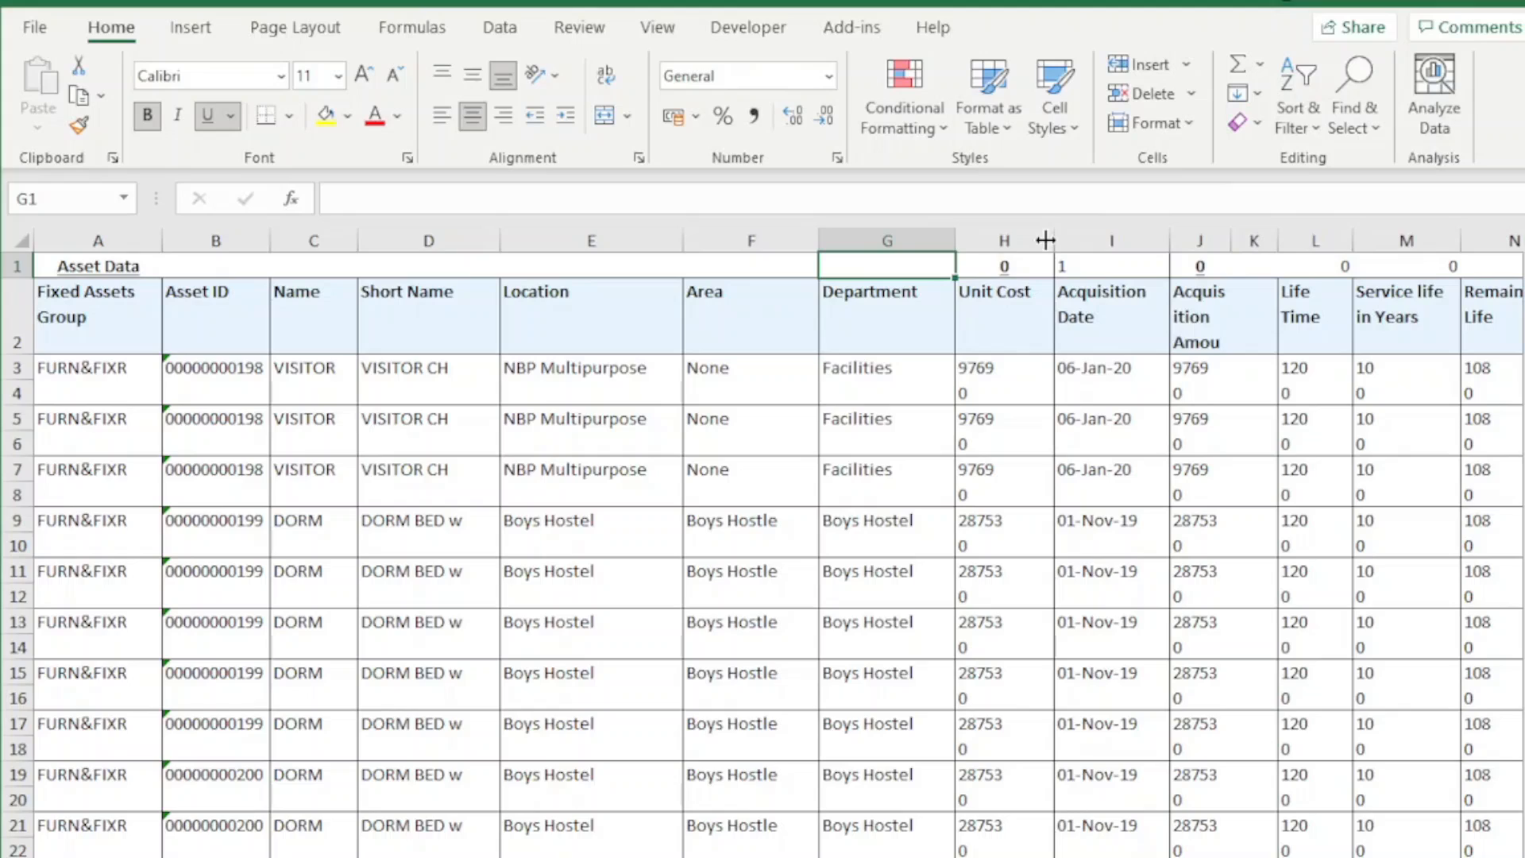
Examine the Unit Cost cells H3 and H4 and the filler rows 4, 6 and 8 between the asset records
left_click(970, 374)
left_click(970, 393)
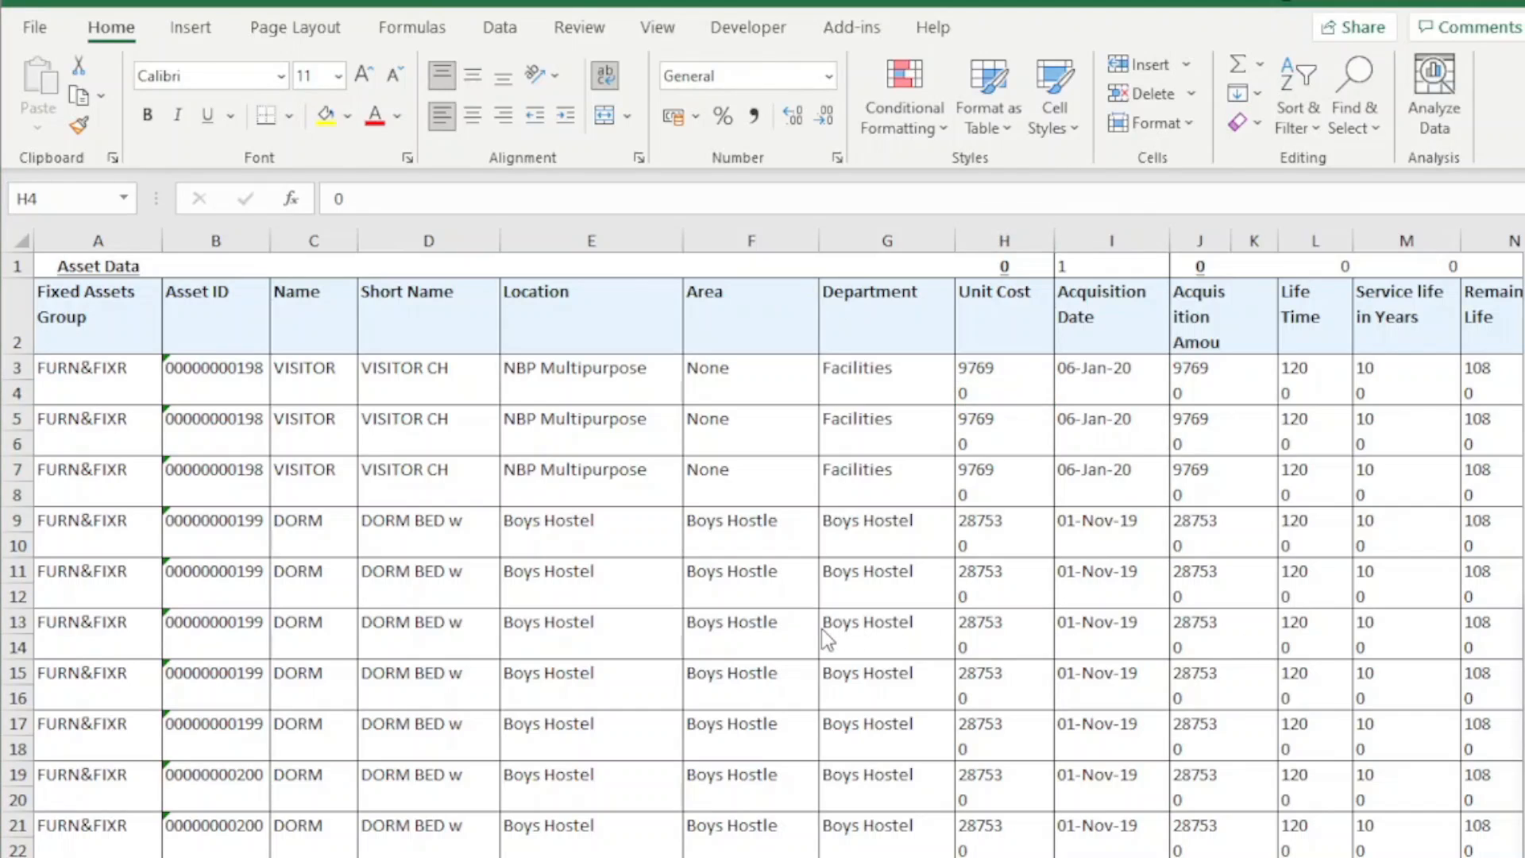
left_click(101, 389)
left_click(16, 392)
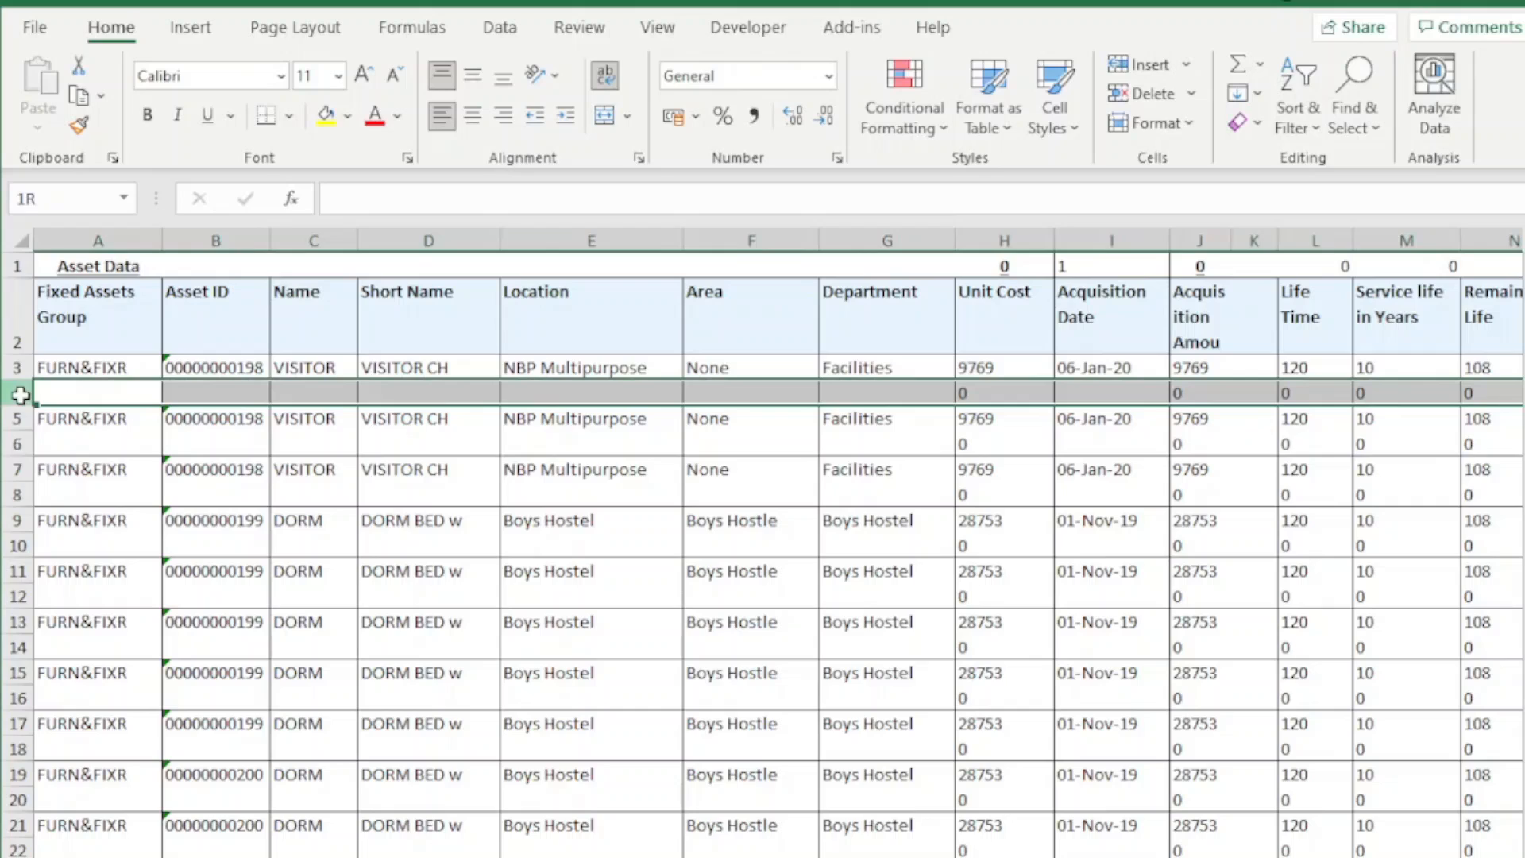
left_click(19, 444)
left_click(20, 494)
Convert the range A2:V32053 into a table that uses its first row as headers
left_click(96, 316)
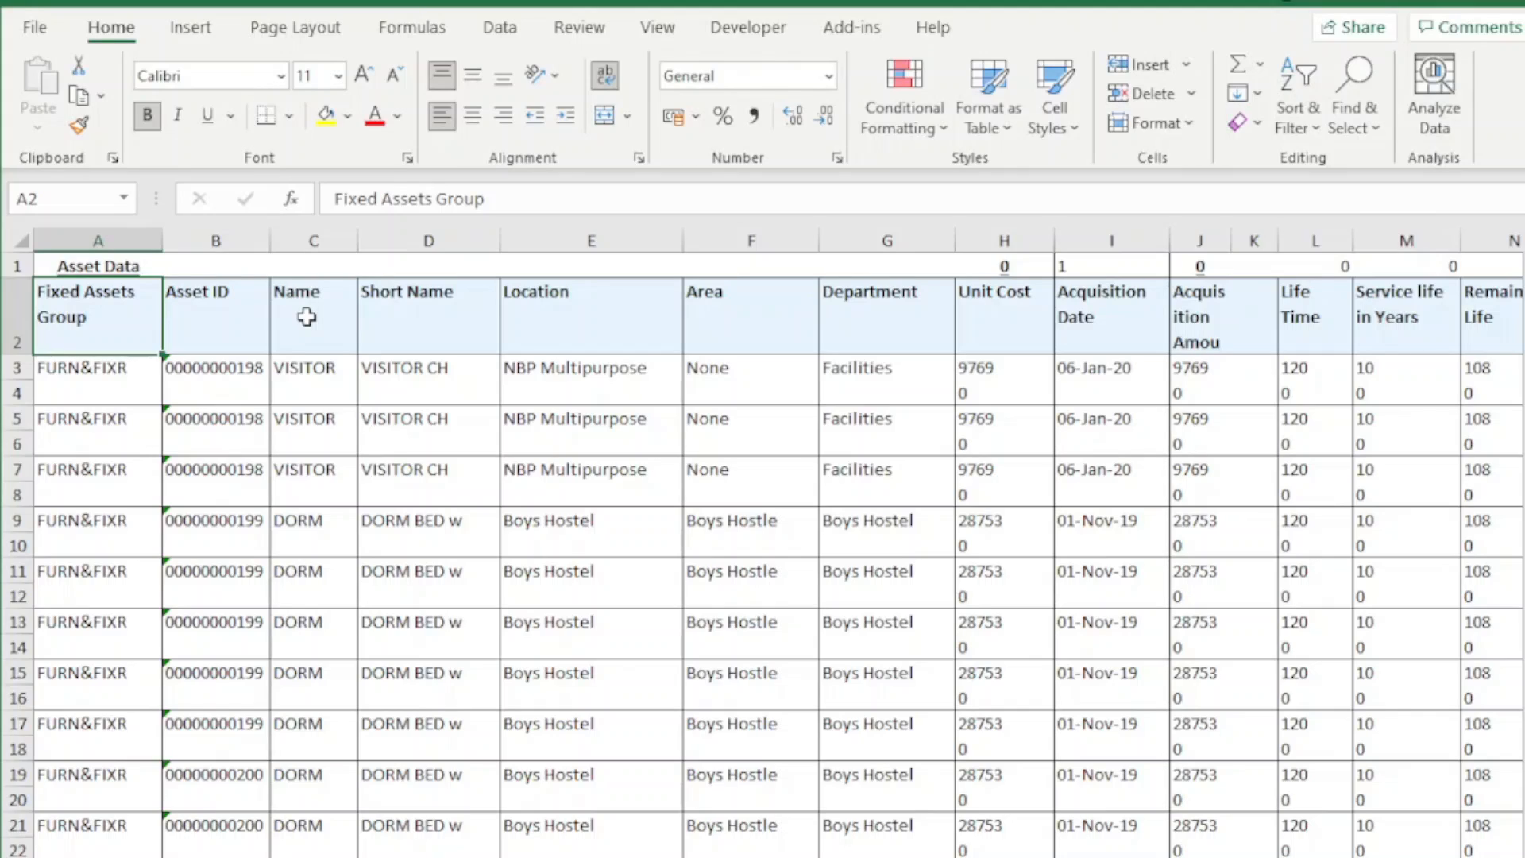
key("ctrl+shift+End")
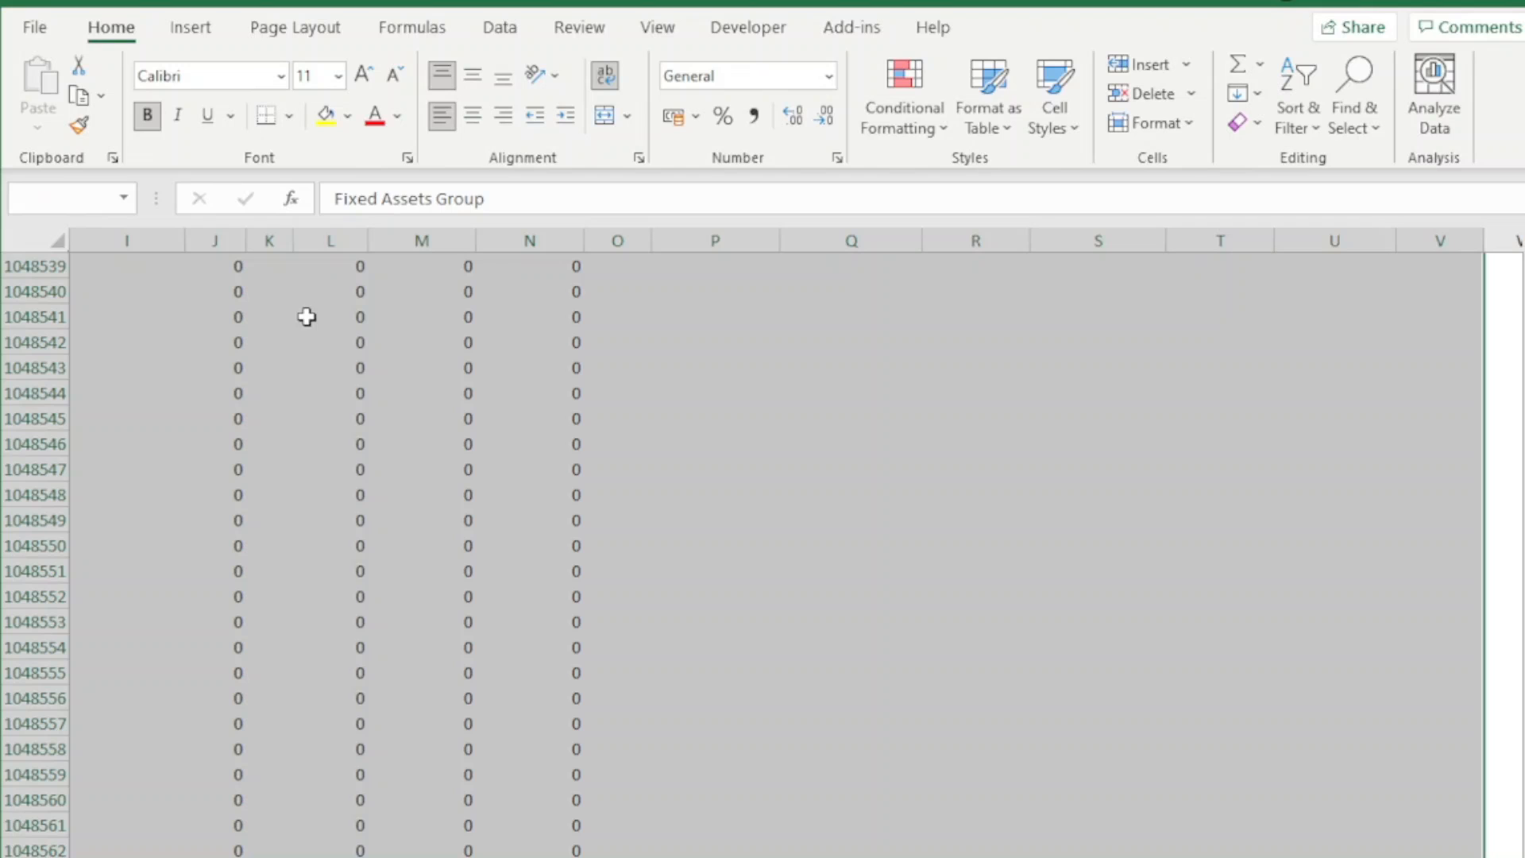
key("ctrl+shift+Up")
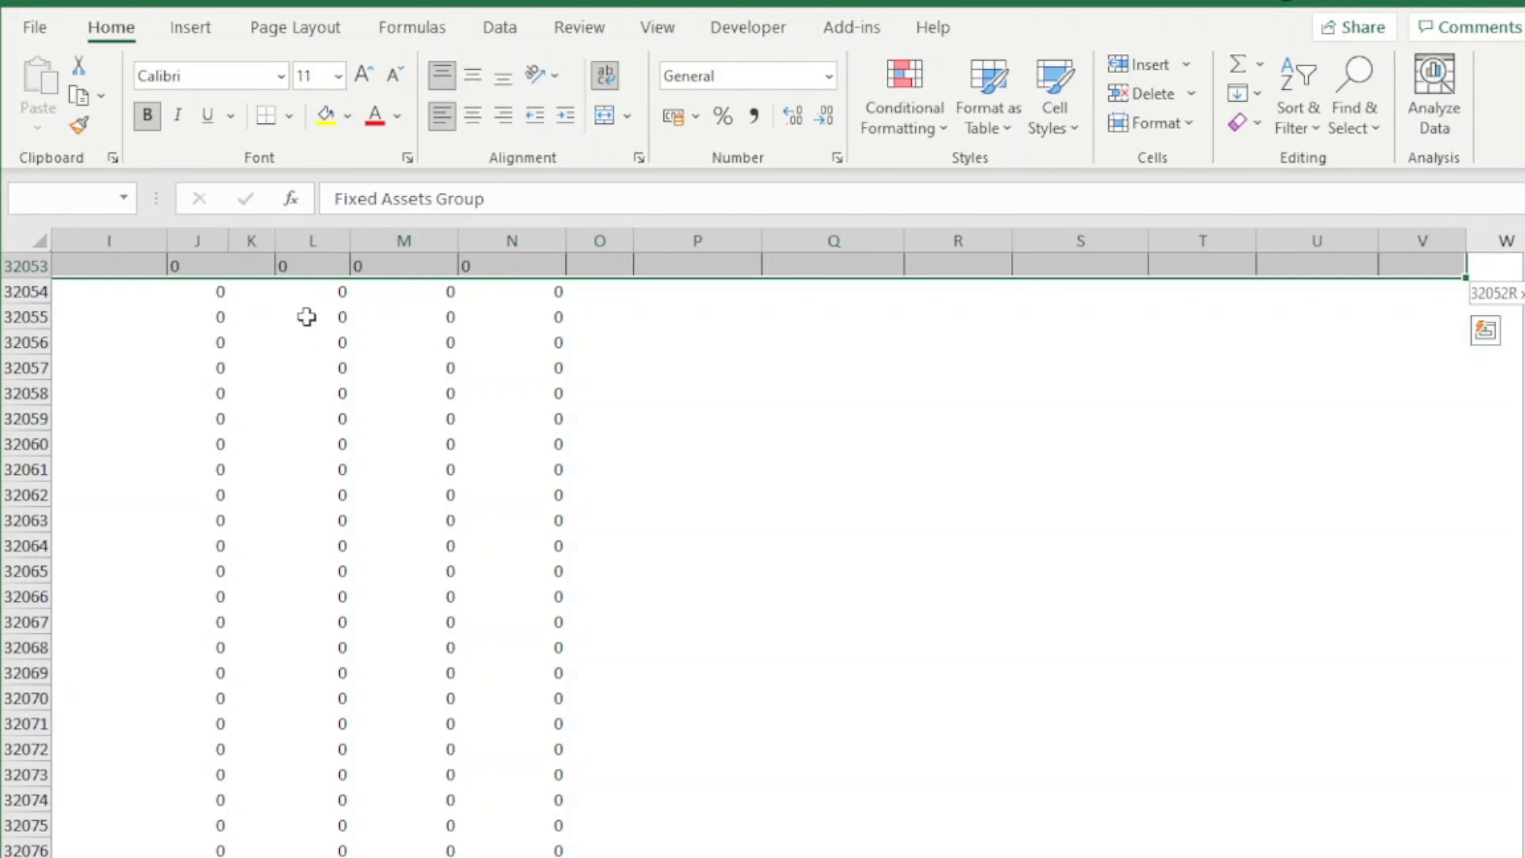
key("ctrl+shift+Left")
key("ctrl+shift+Right")
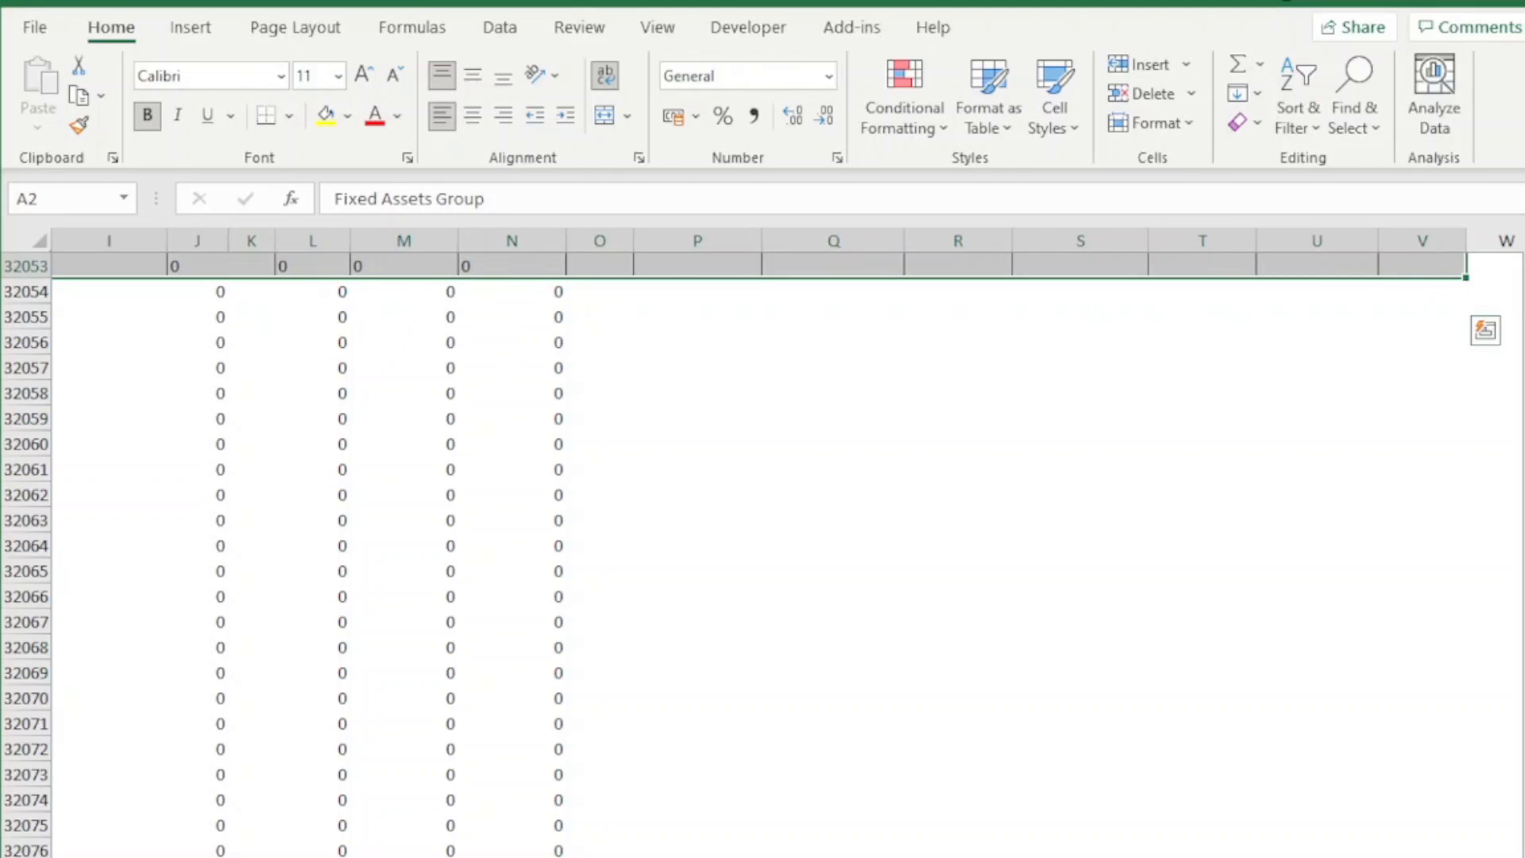
scroll(787, 548, "left", 3)
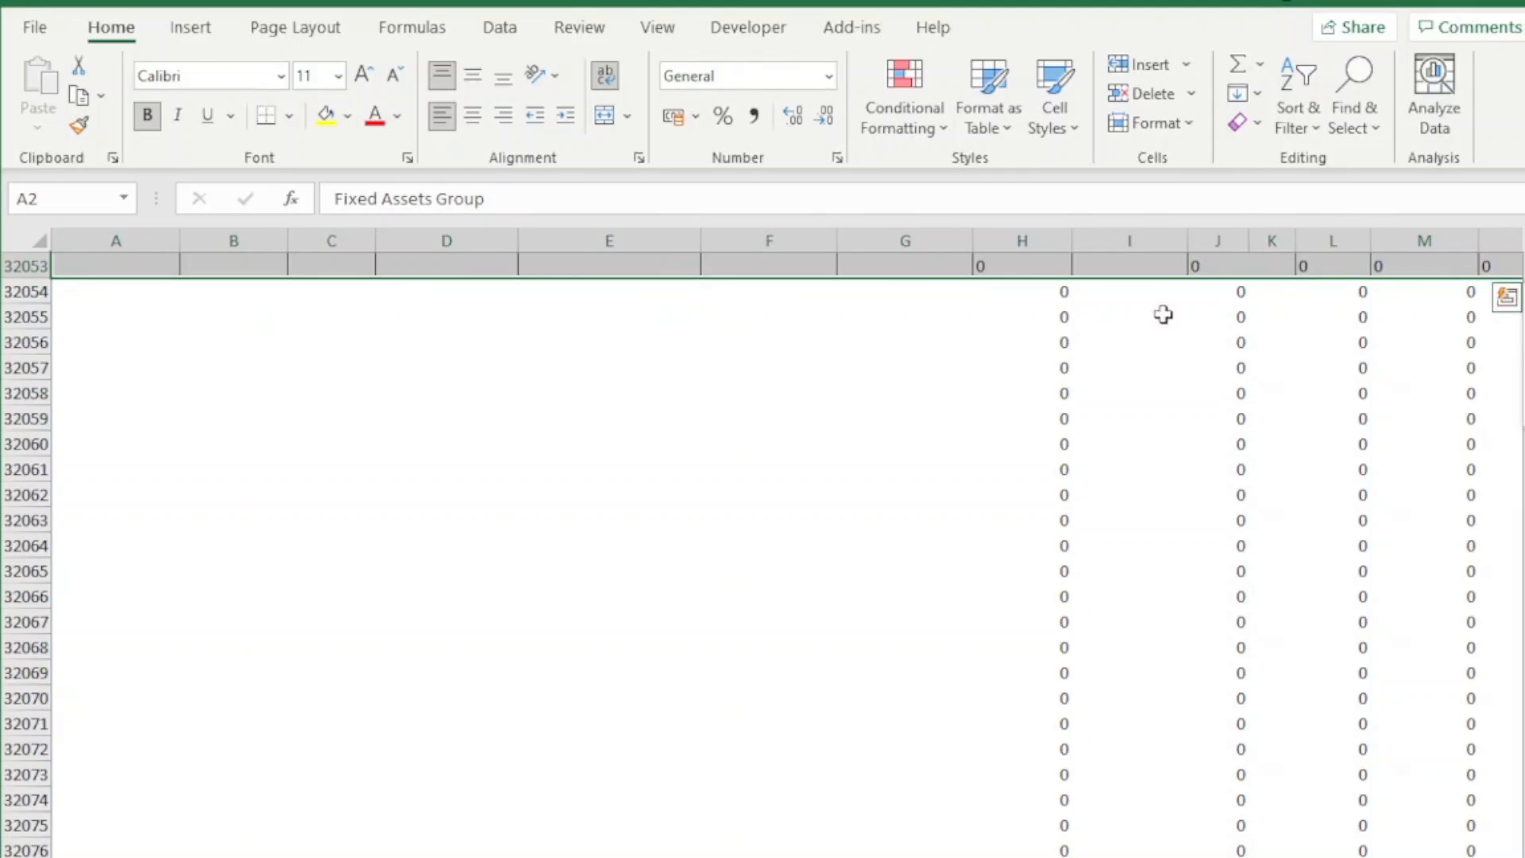
left_click_drag(1523, 292, 1523, 250)
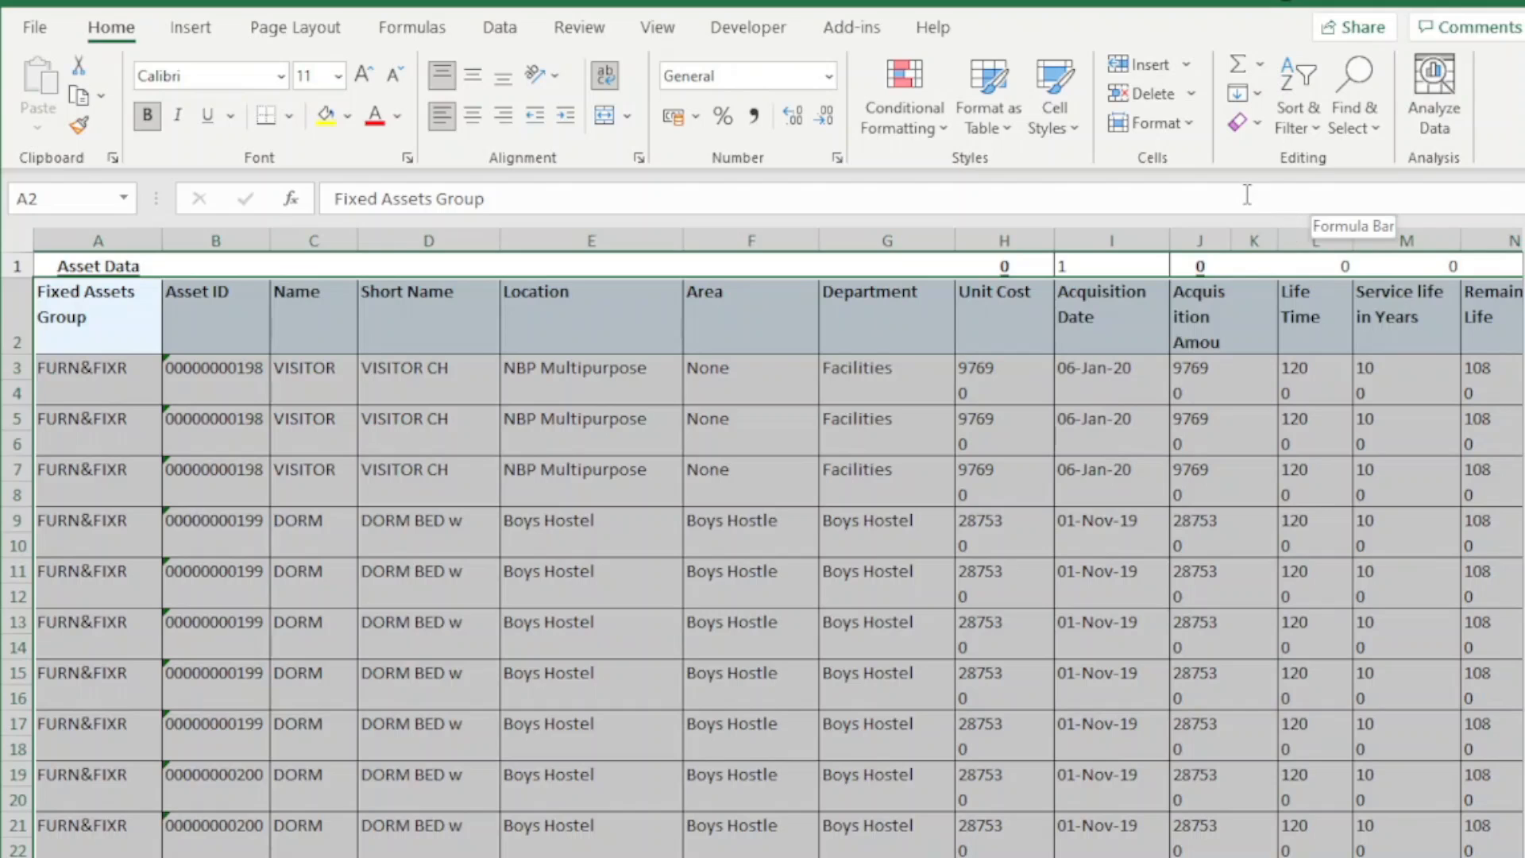
left_click(193, 29)
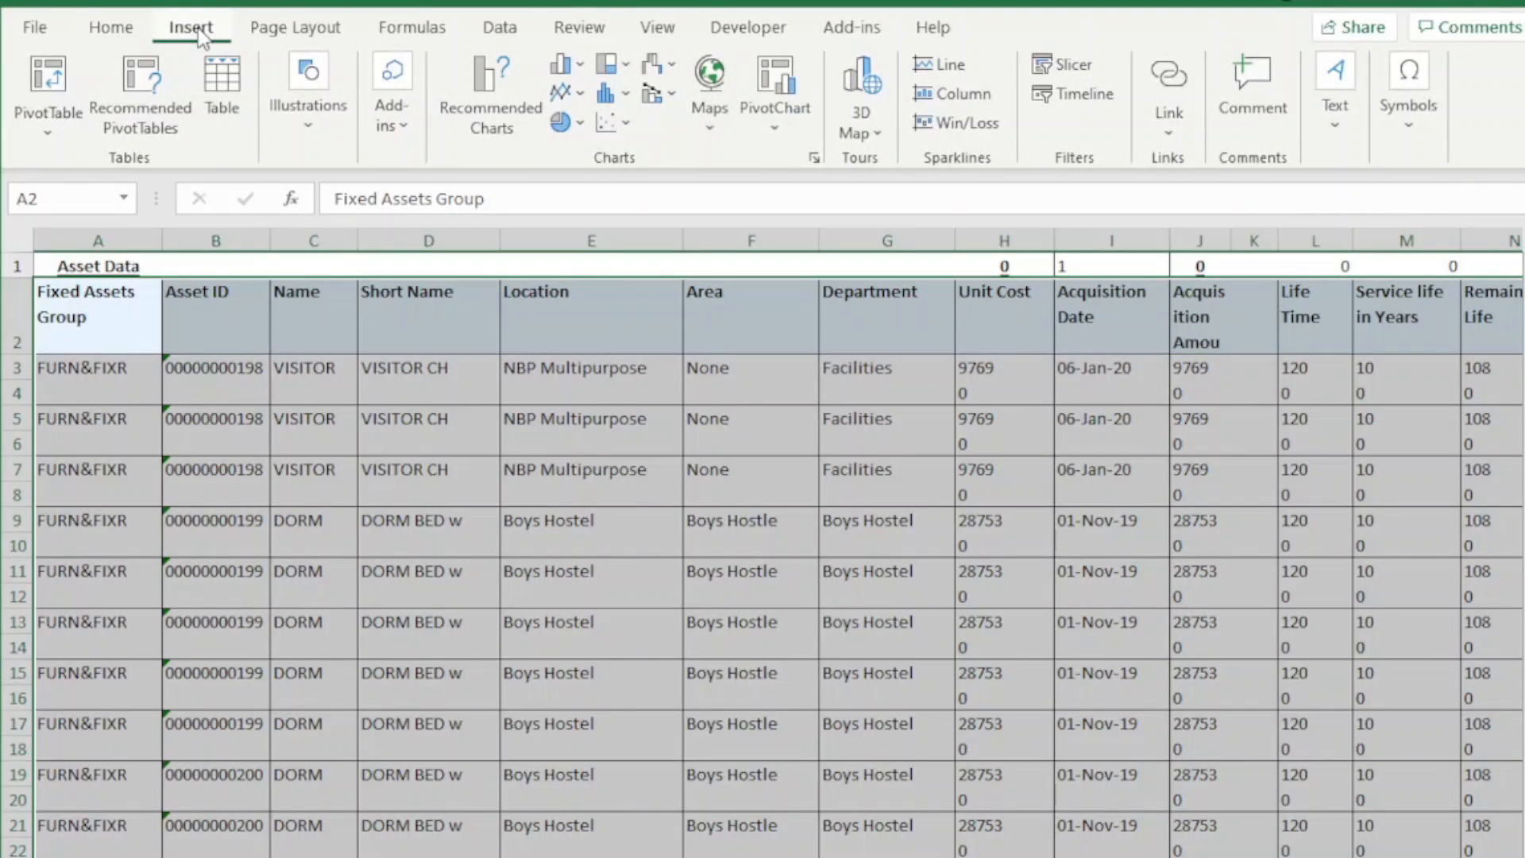
left_click(223, 103)
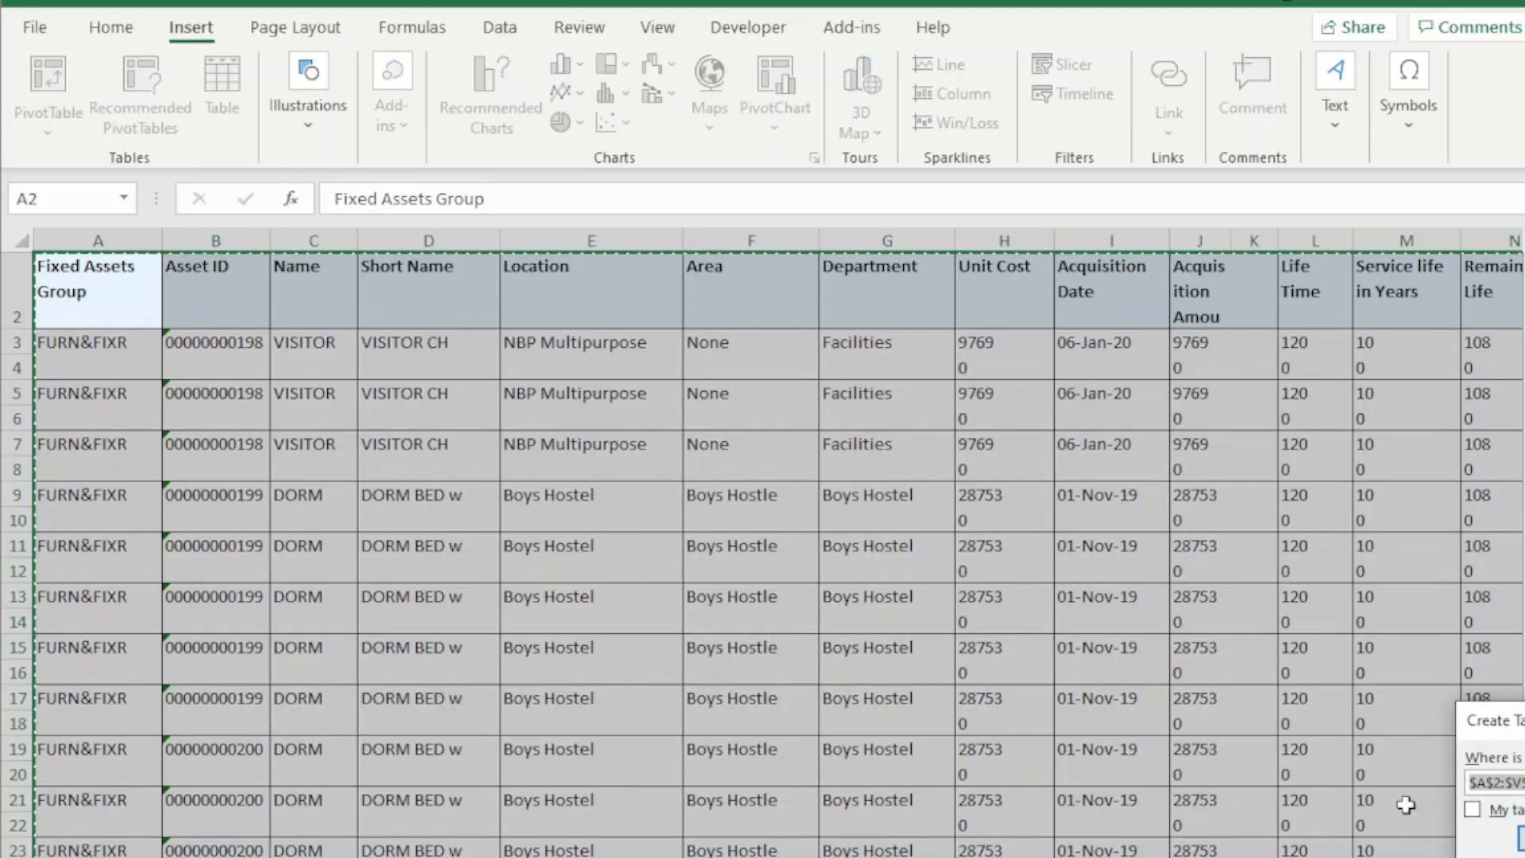
left_click(1510, 810)
left_click(1522, 839)
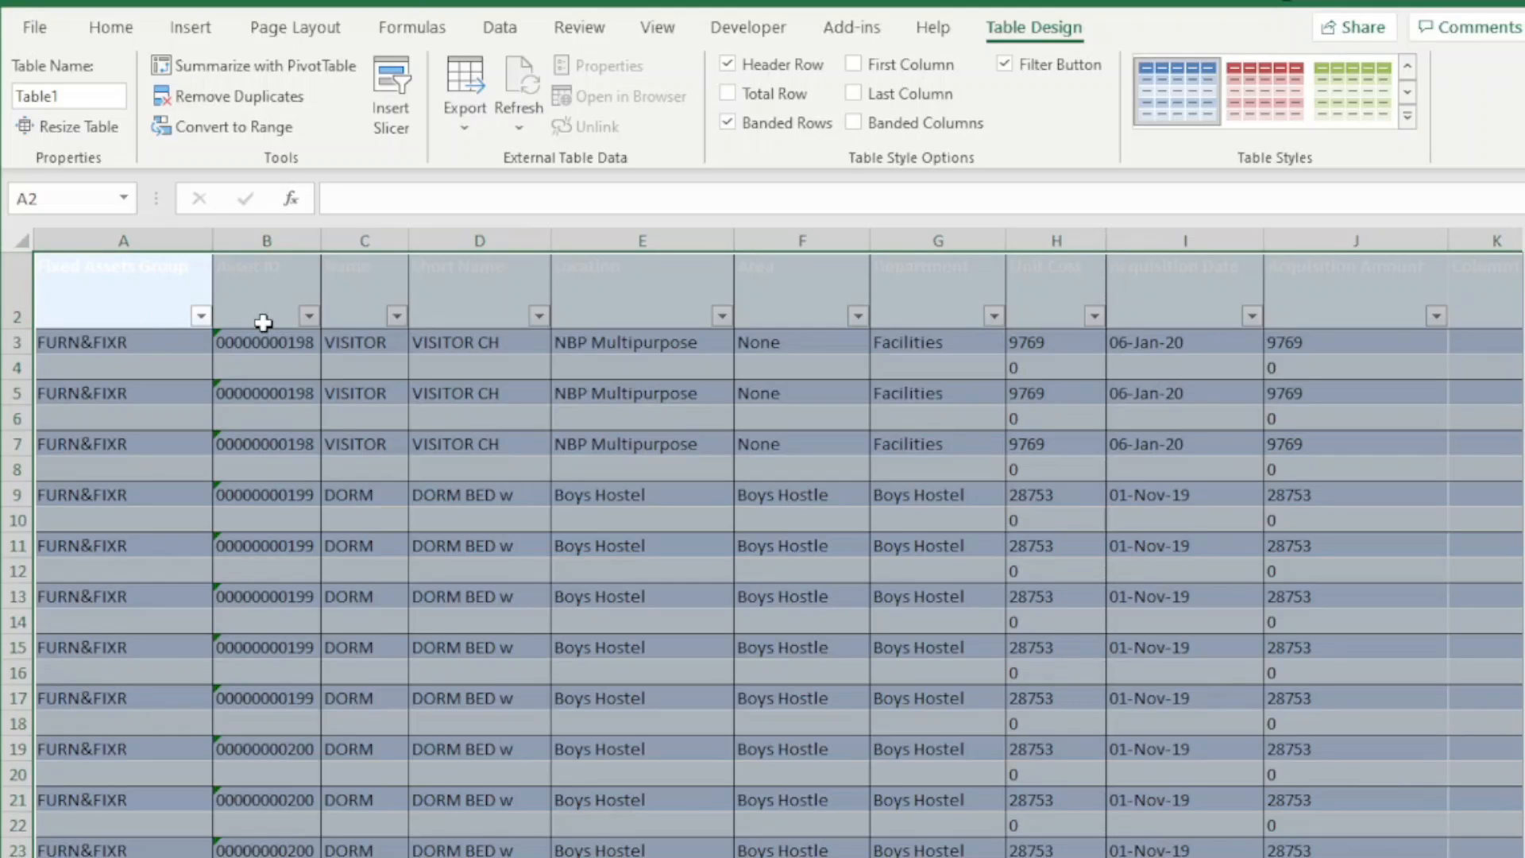
left_click(1521, 584)
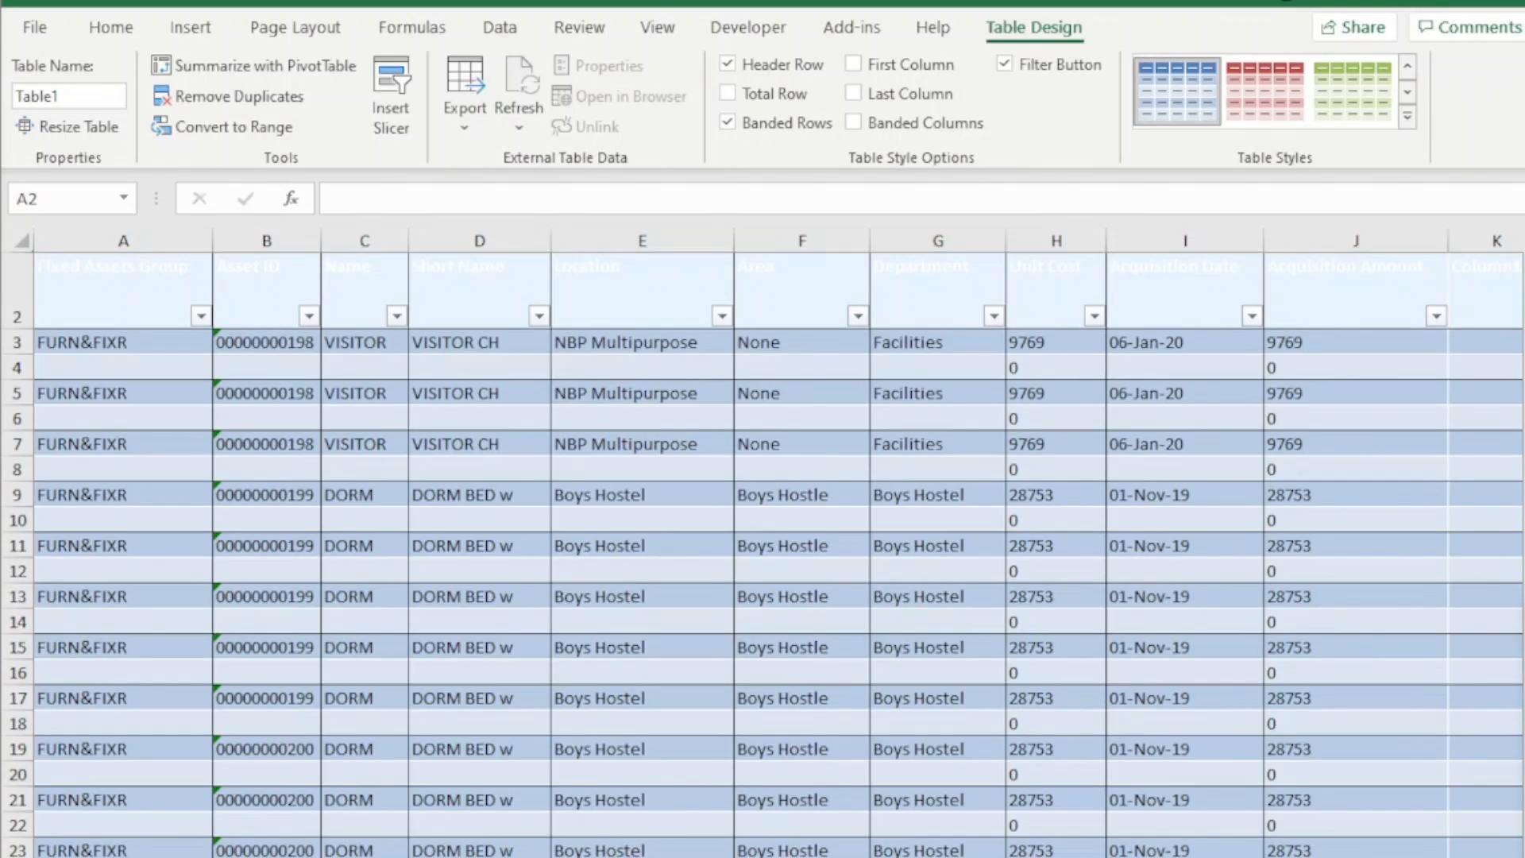
Load the table into the Power Query Editor and remove the Changed Type step from the query
left_click(500, 28)
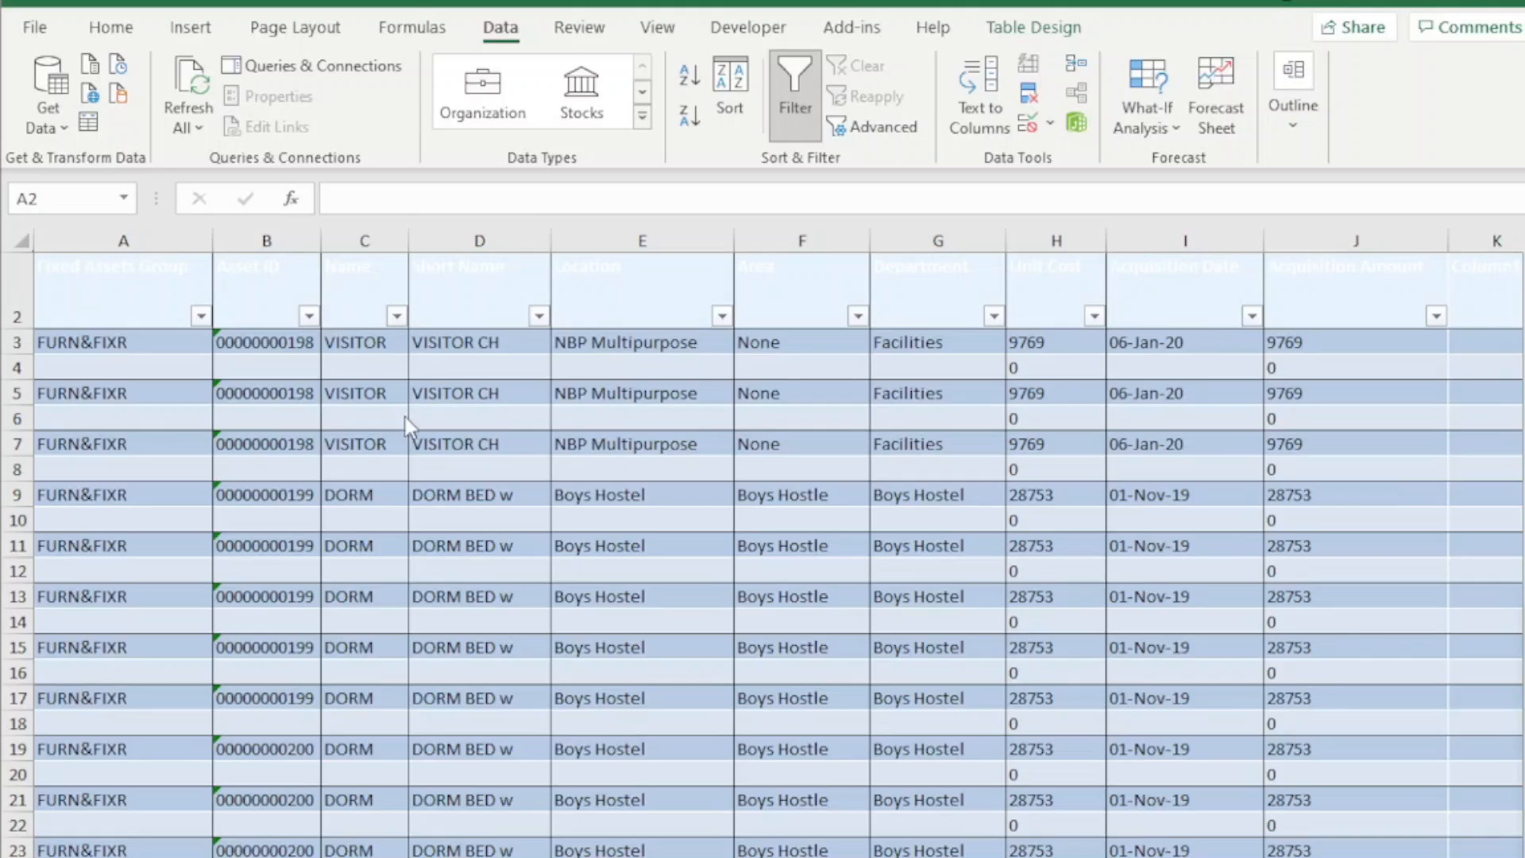
key("ctrl+a")
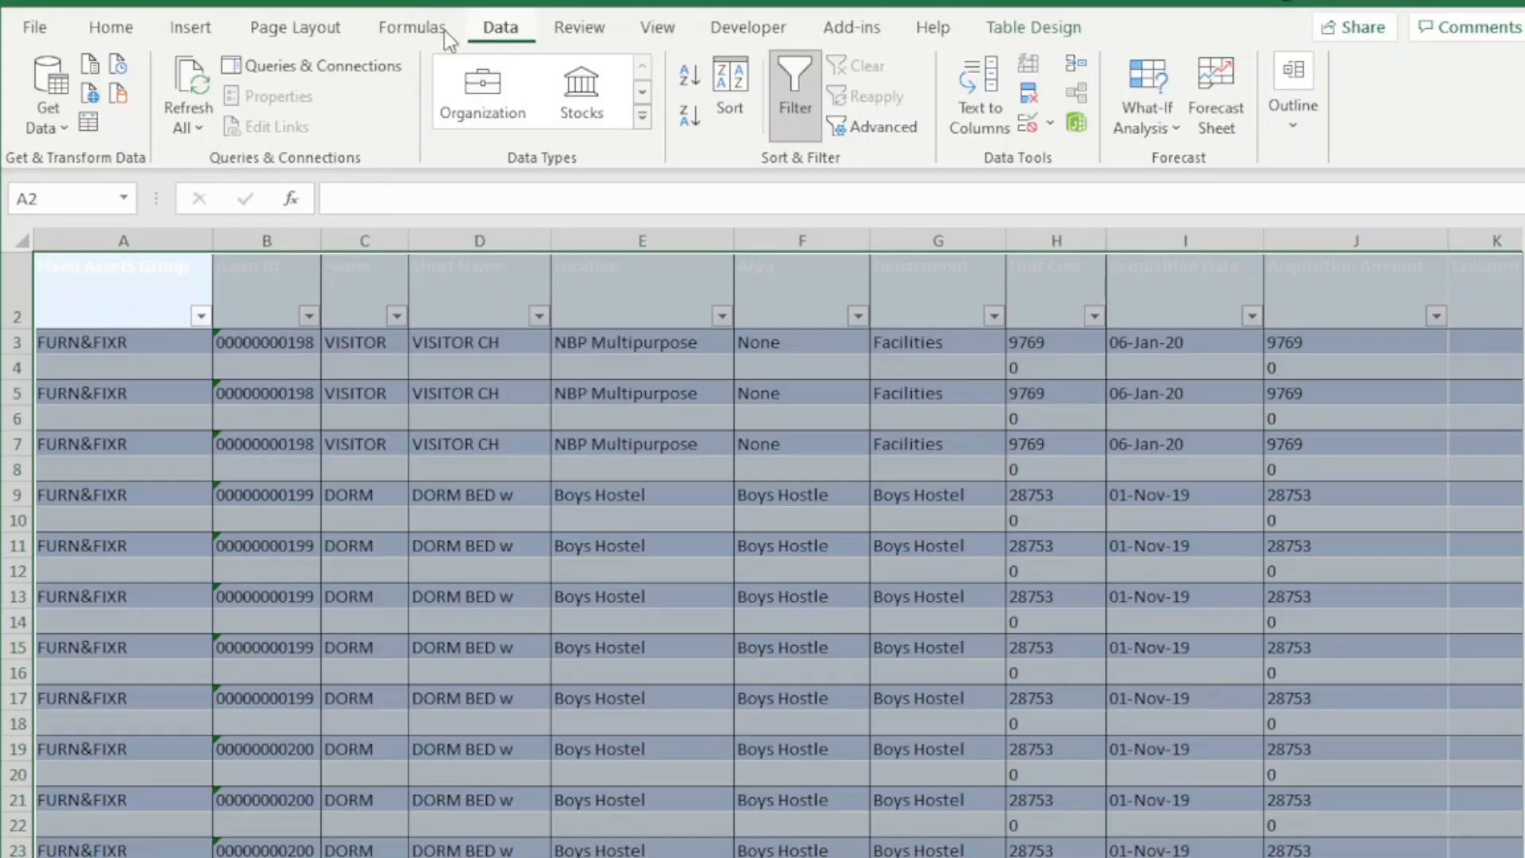
left_click(93, 125)
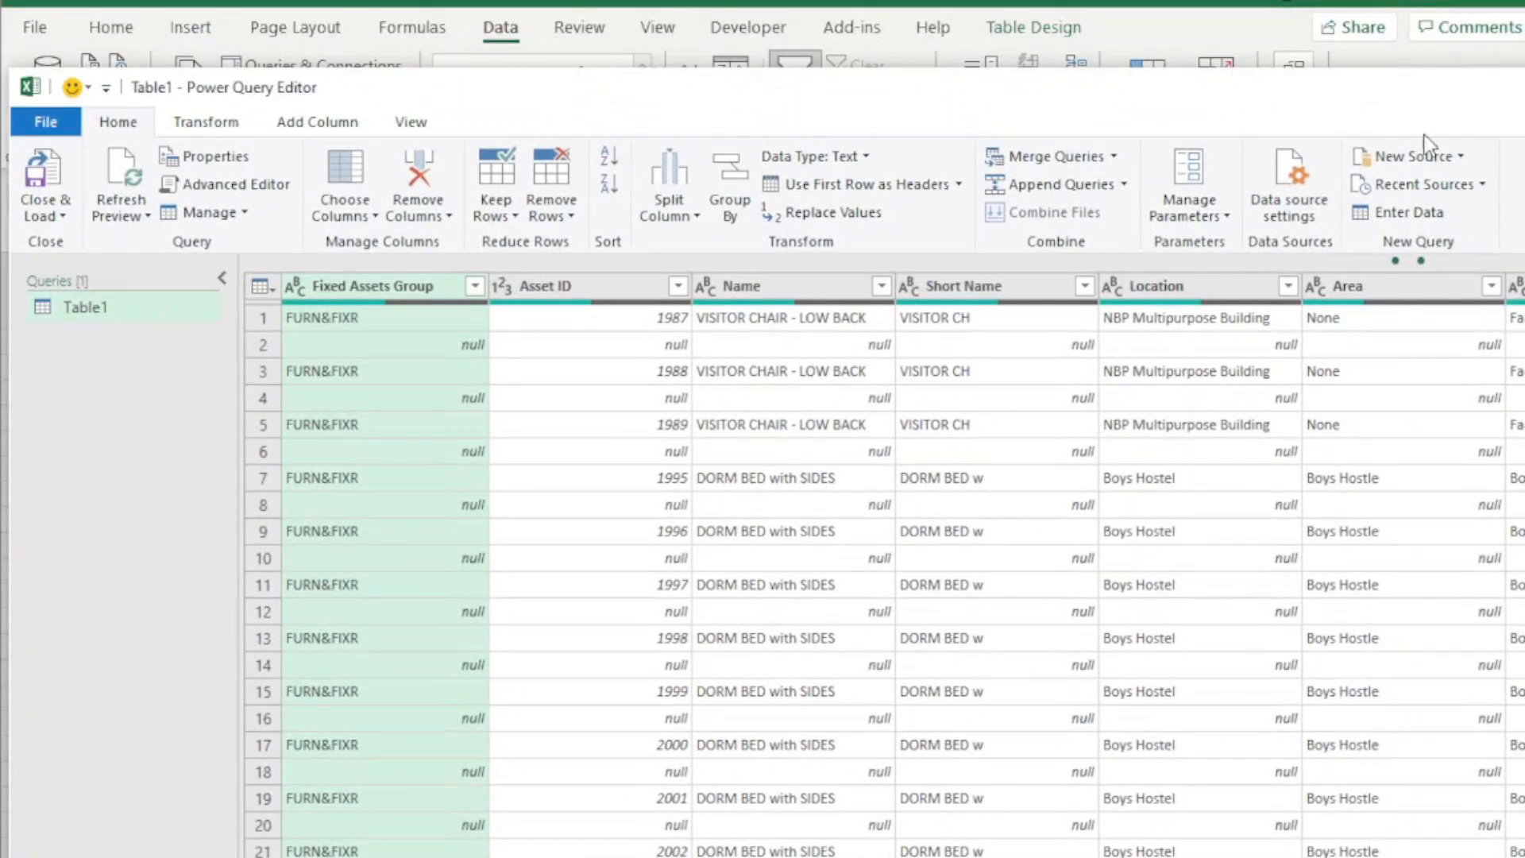
left_click_drag(1357, 94, 1349, 71)
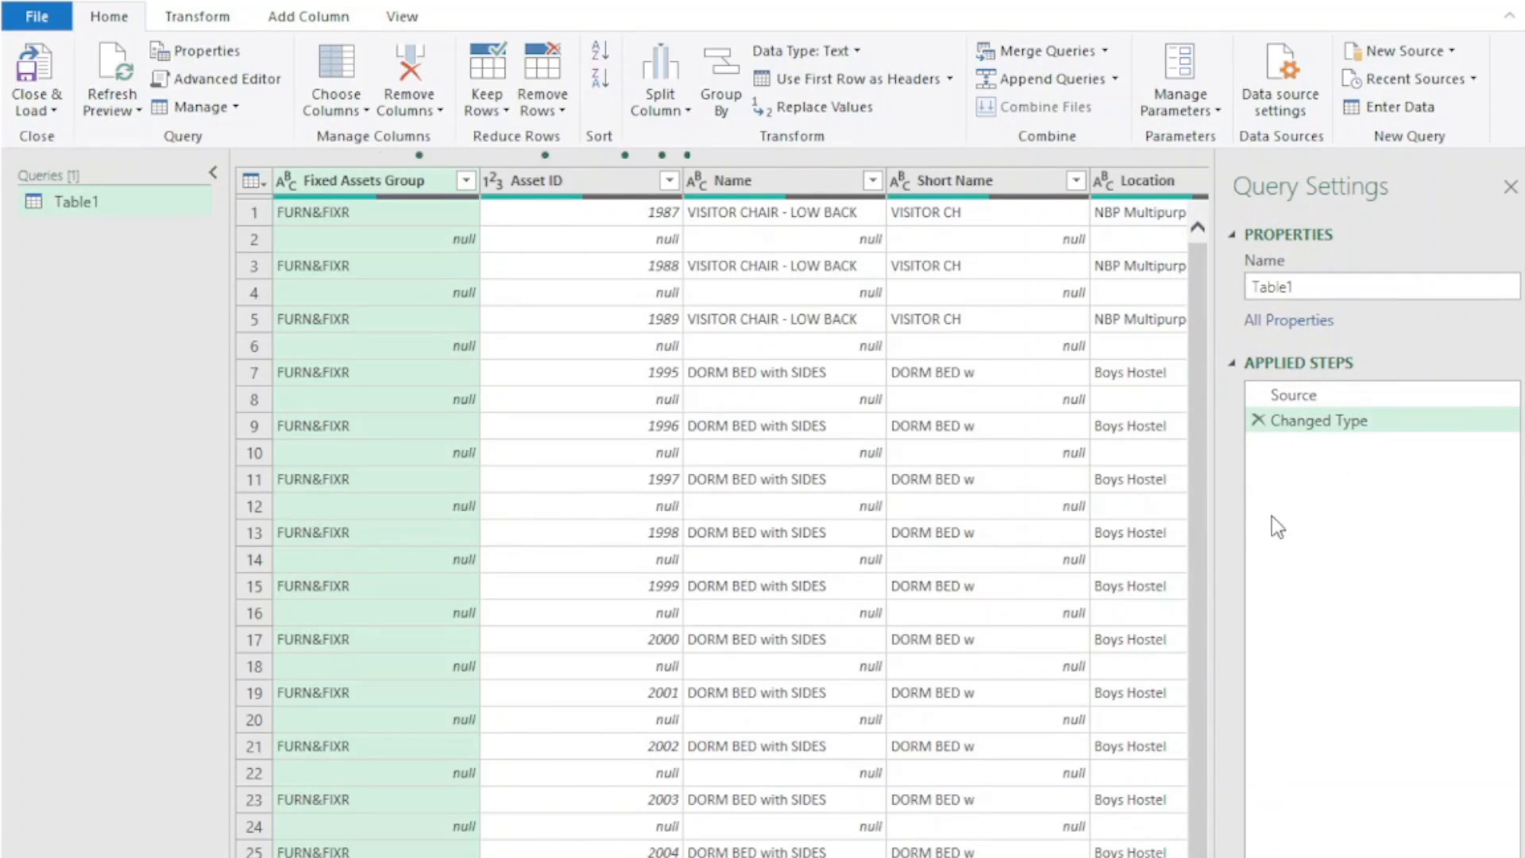
left_click(1259, 421)
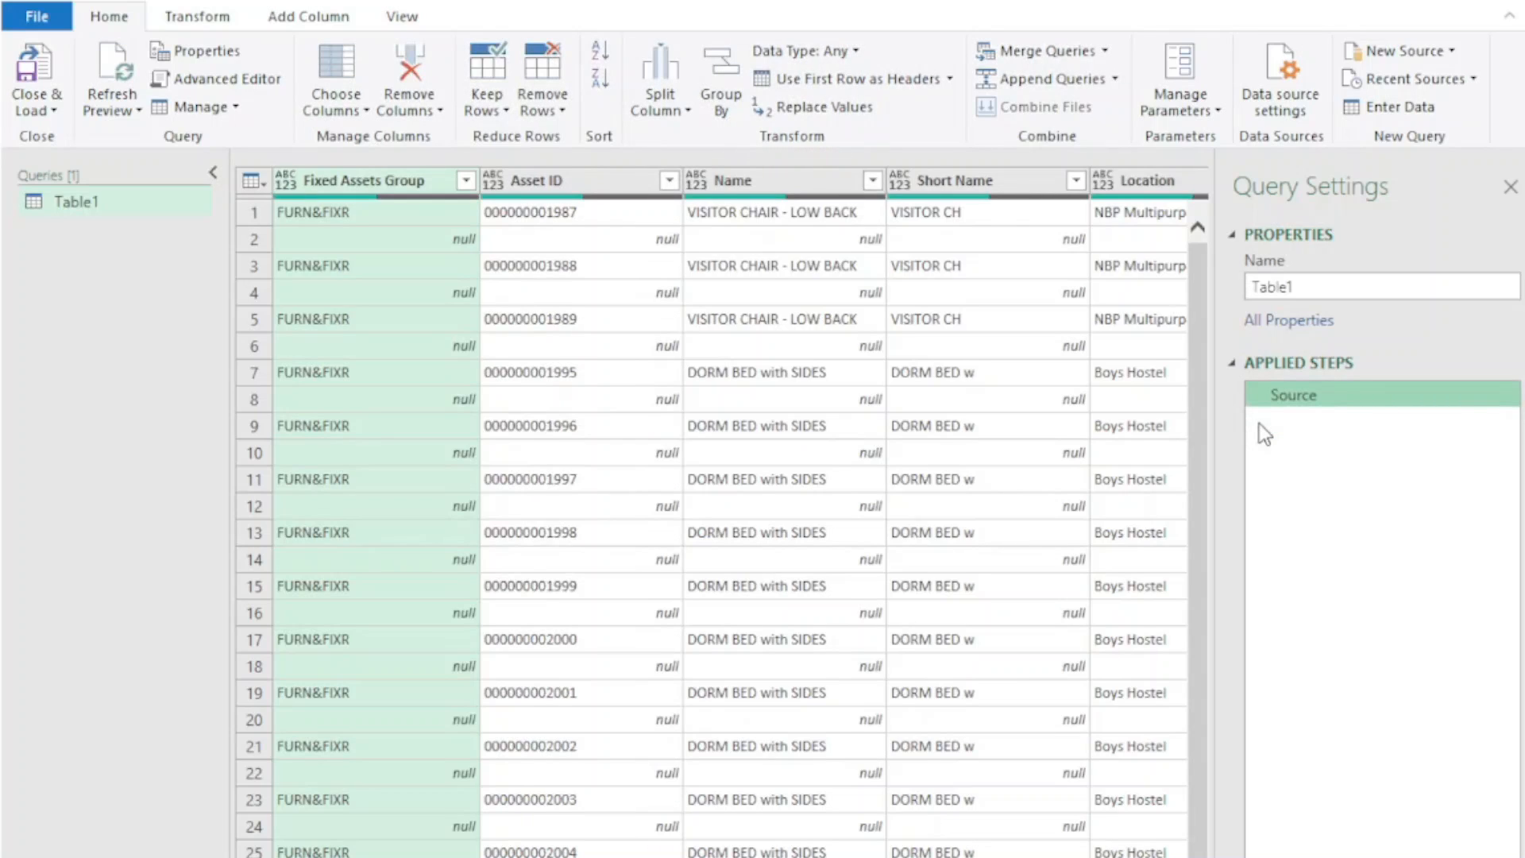
Filter the Fixed Assets Group column to exclude the null and blank entries, keeping only the FURN&FIXR rows
left_click(466, 181)
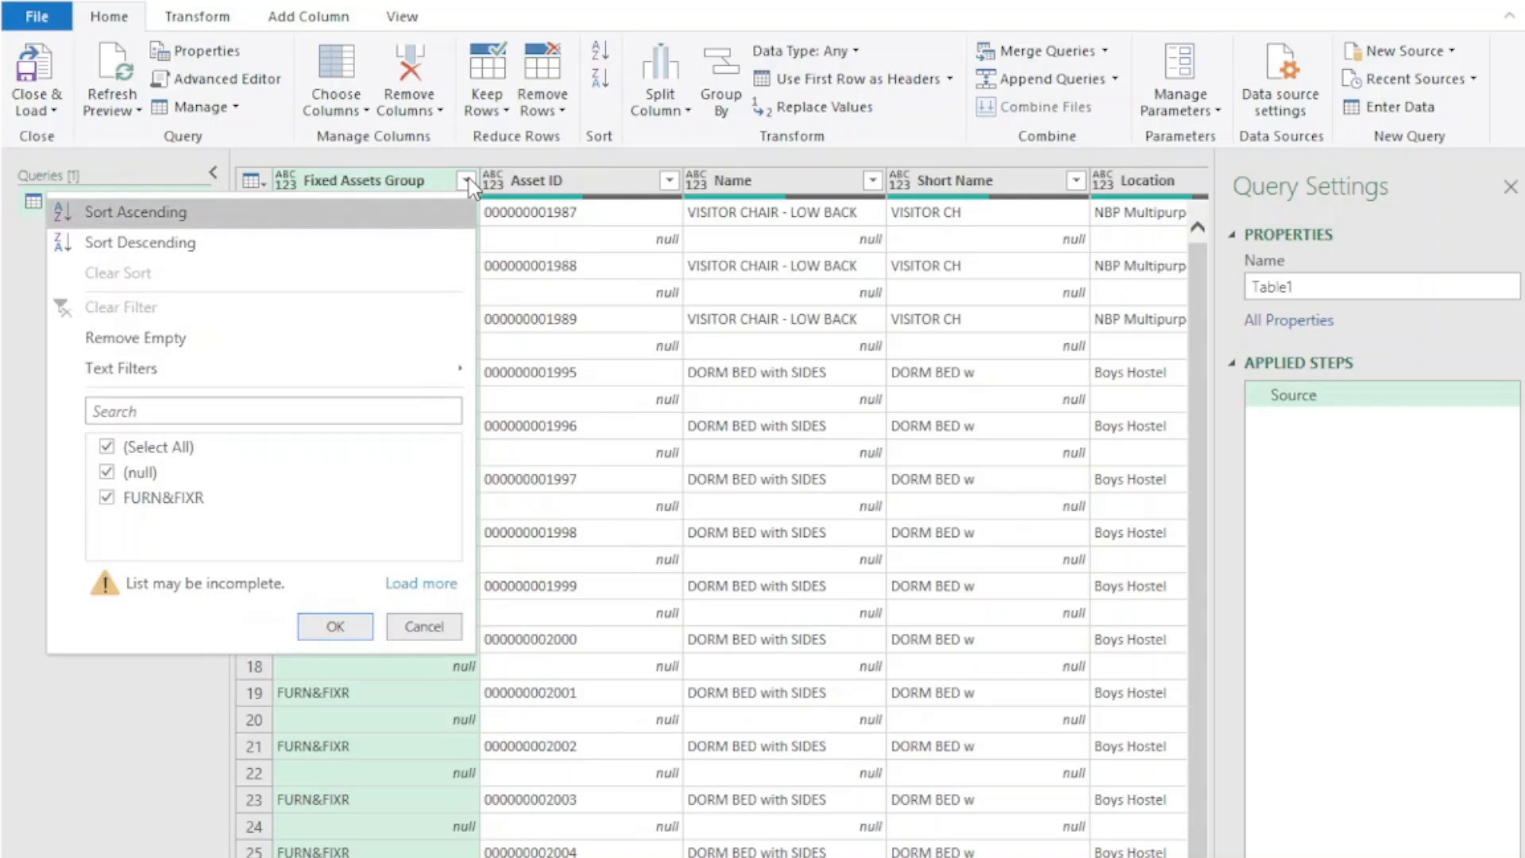
left_click(436, 586)
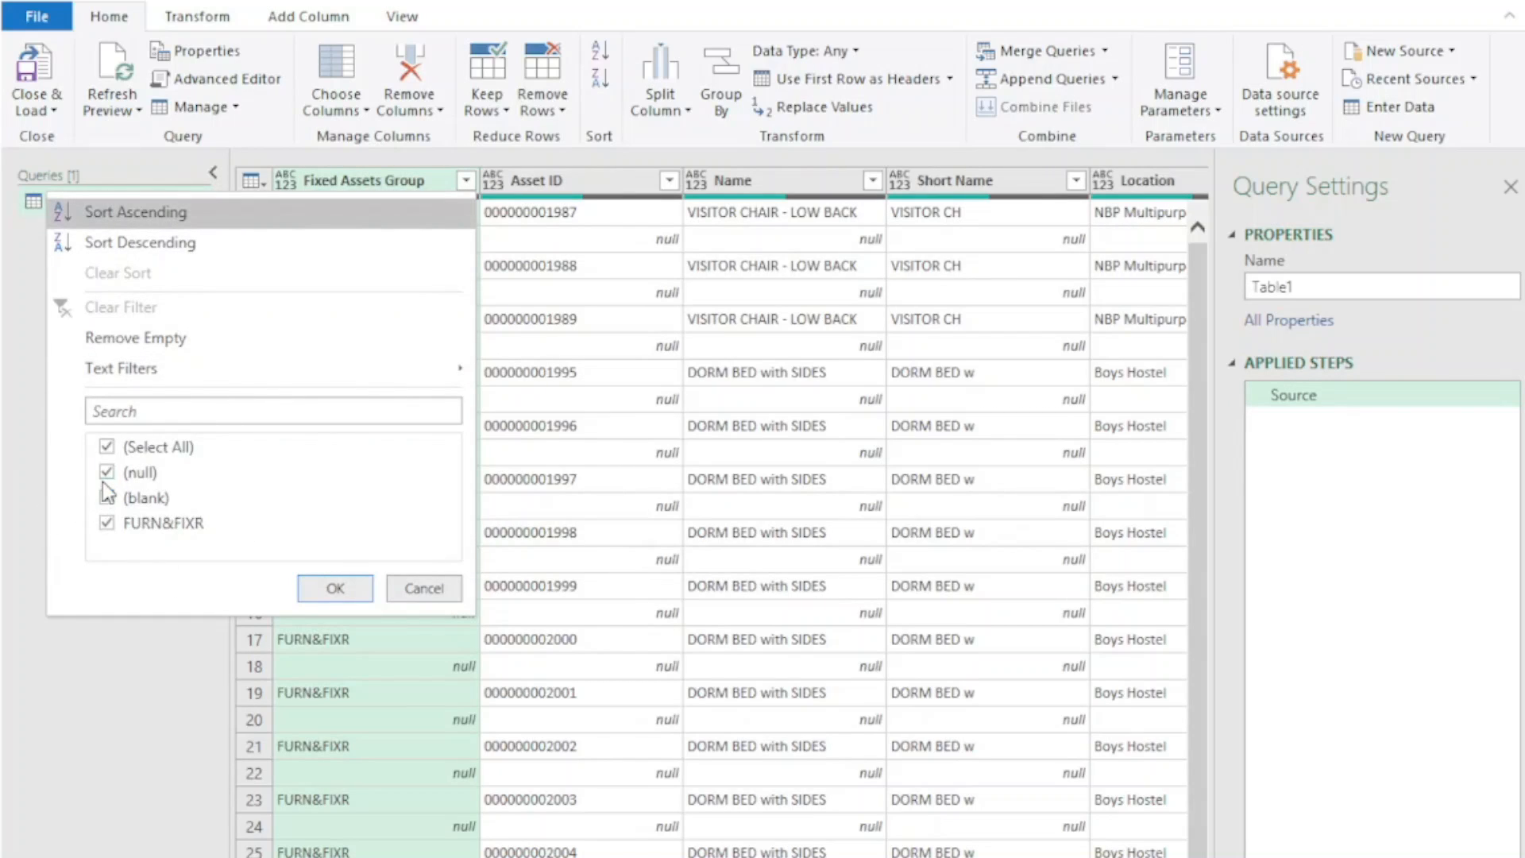
left_click(107, 474)
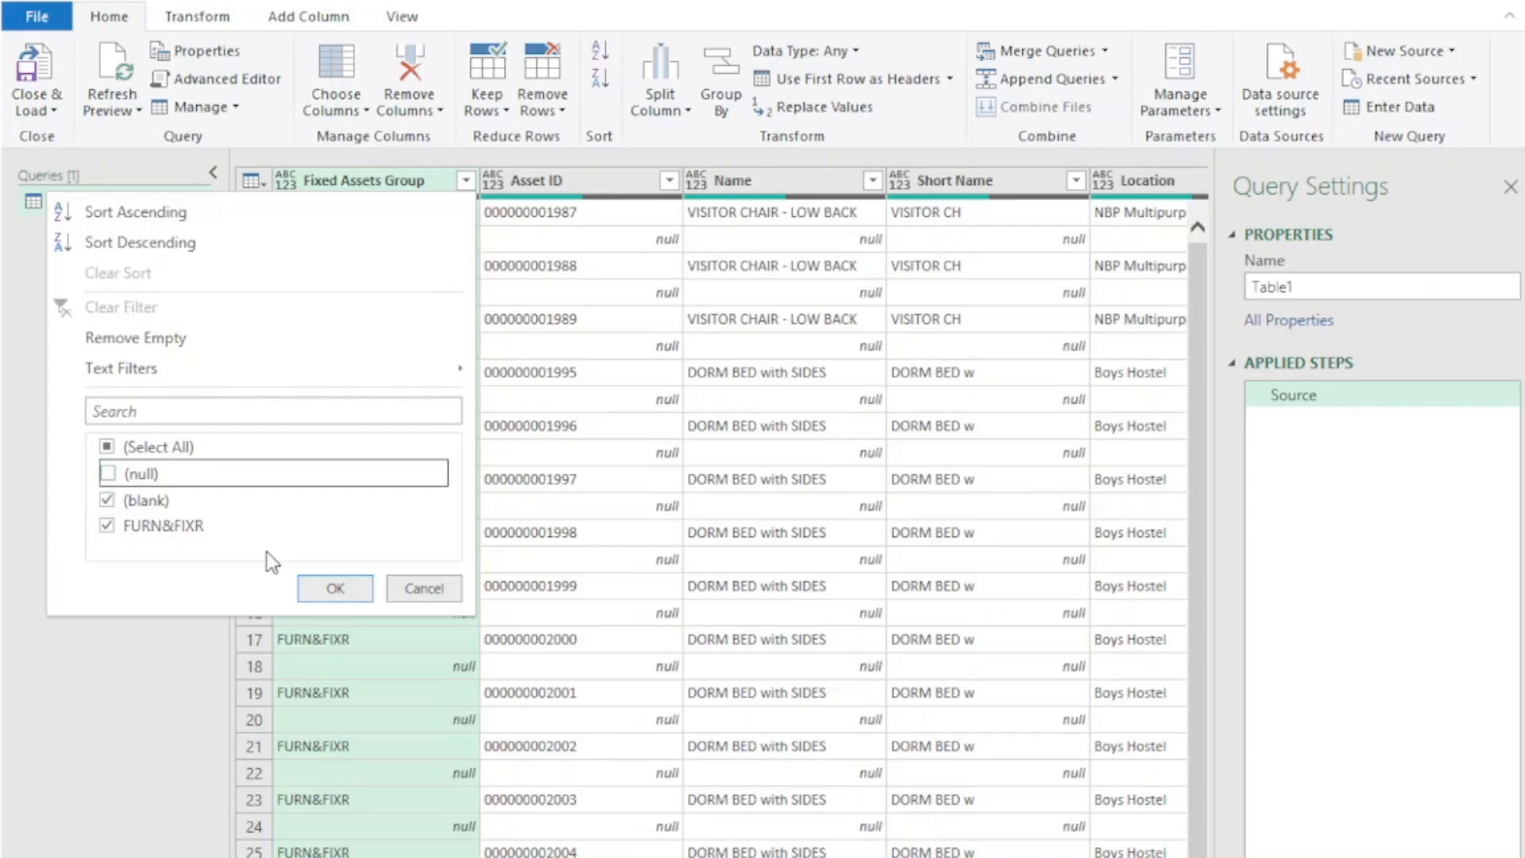
left_click(108, 500)
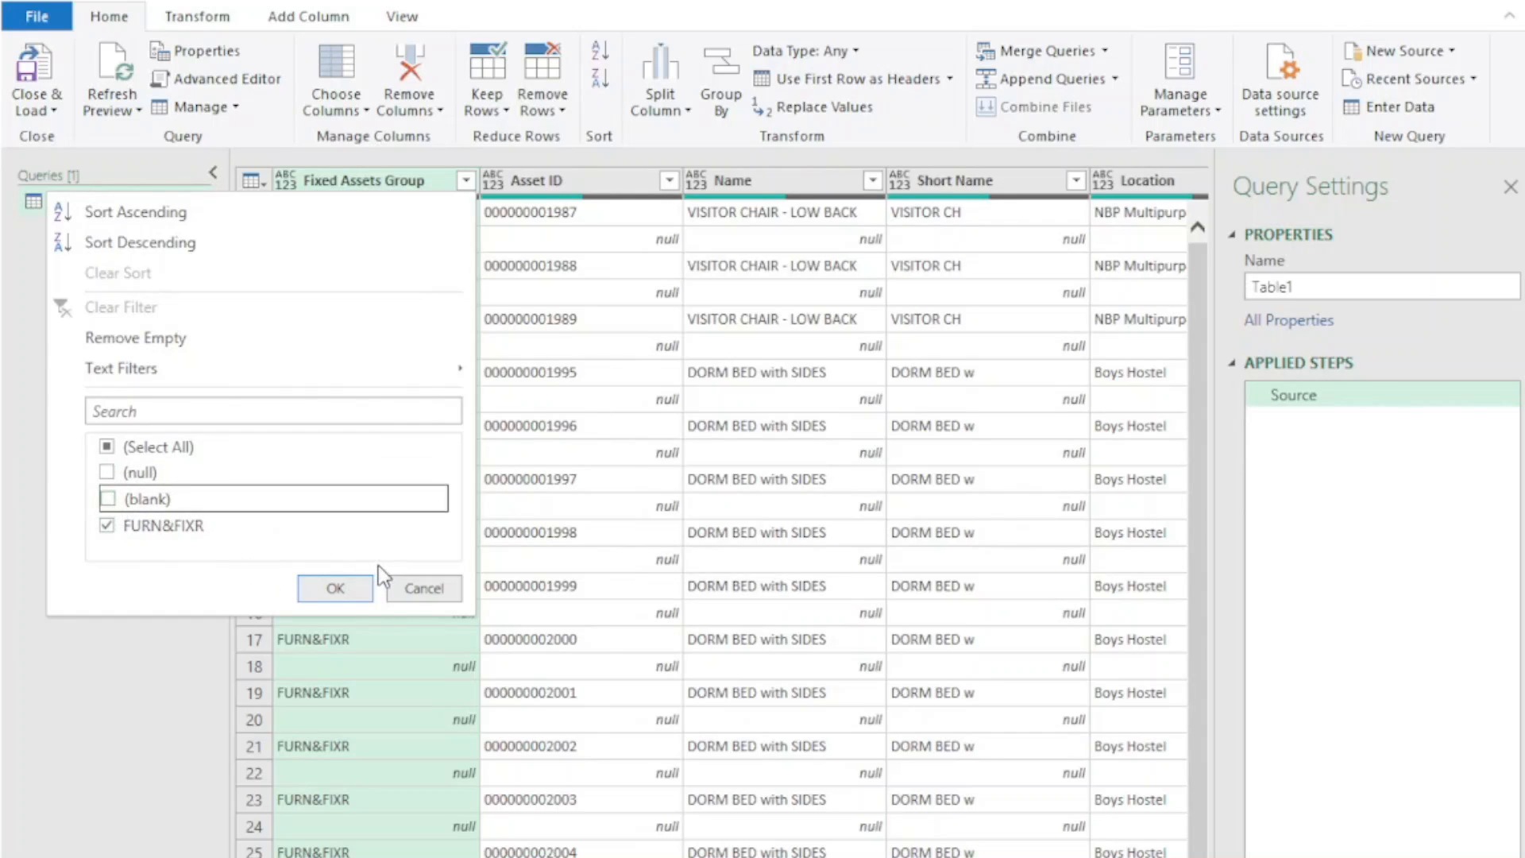
left_click(334, 589)
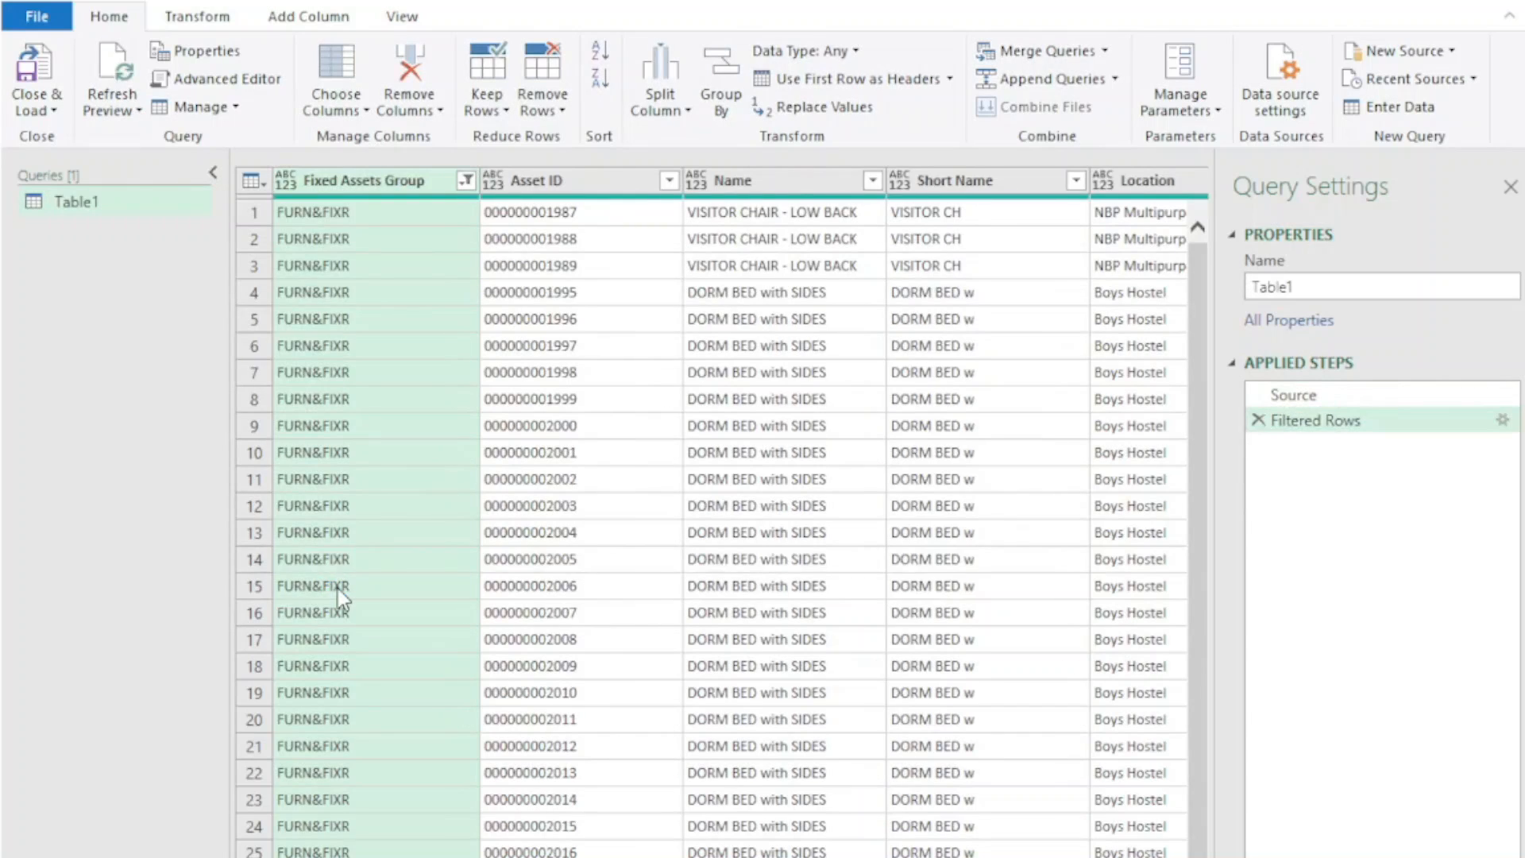
Load the filtered query back into the workbook as a table and check its records down to the last row
left_click(26, 70)
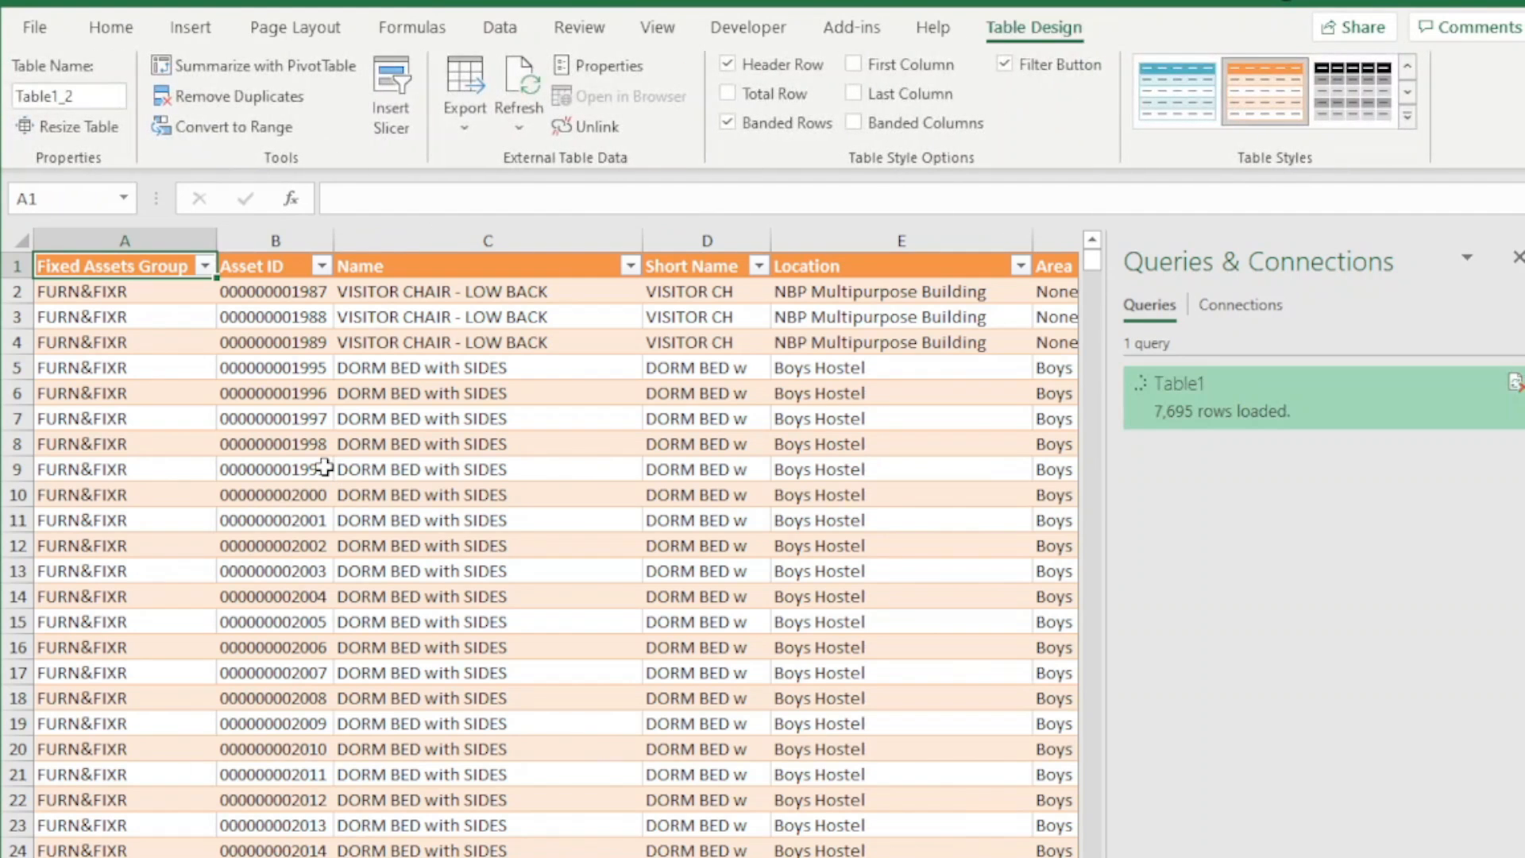
scroll(416, 632, "down", 11)
left_click(117, 570)
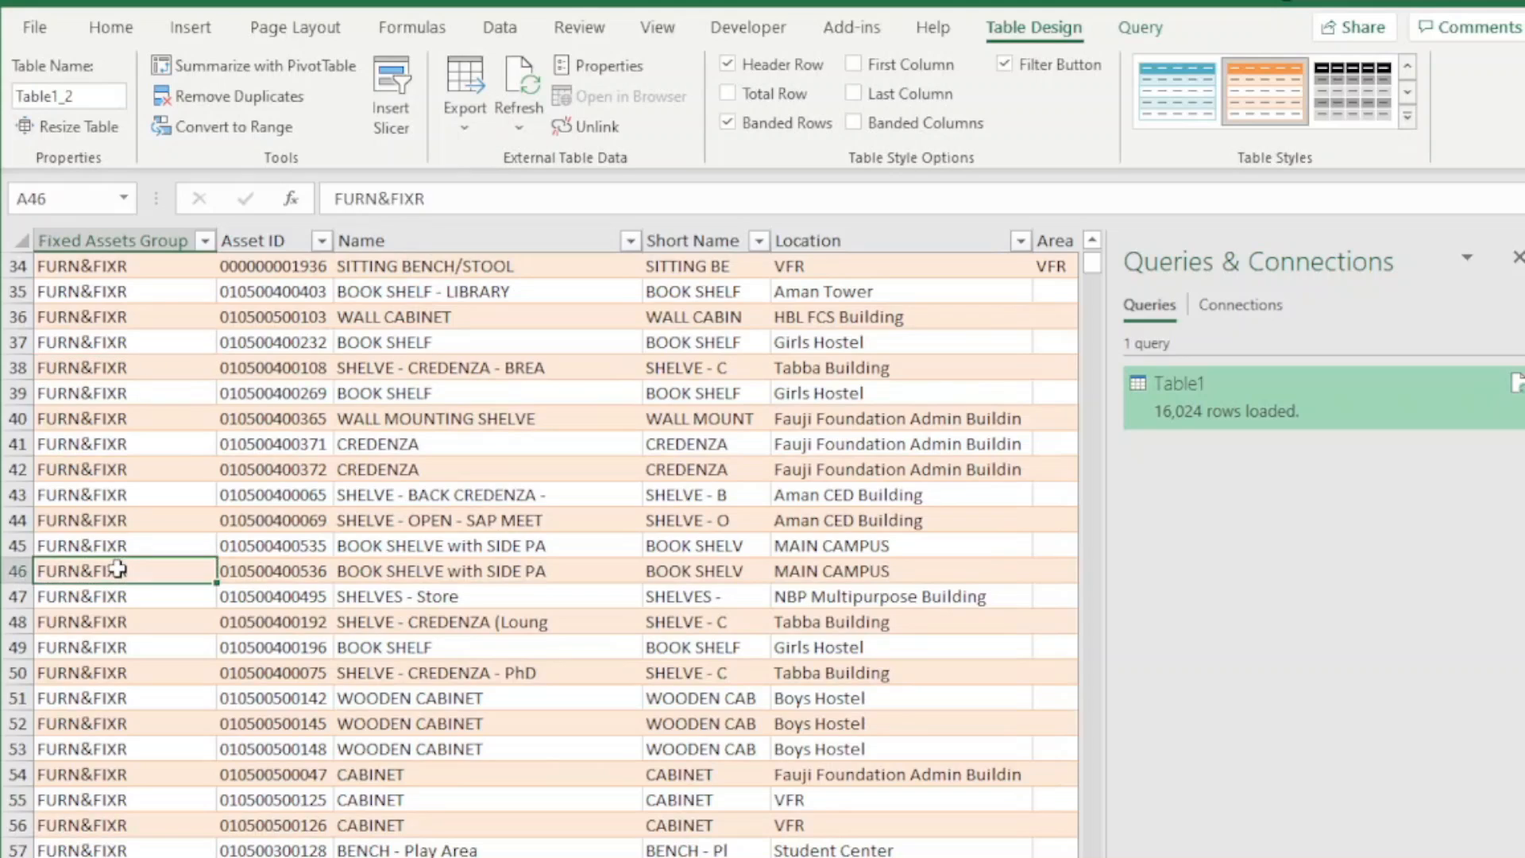
key("ctrl+Down")
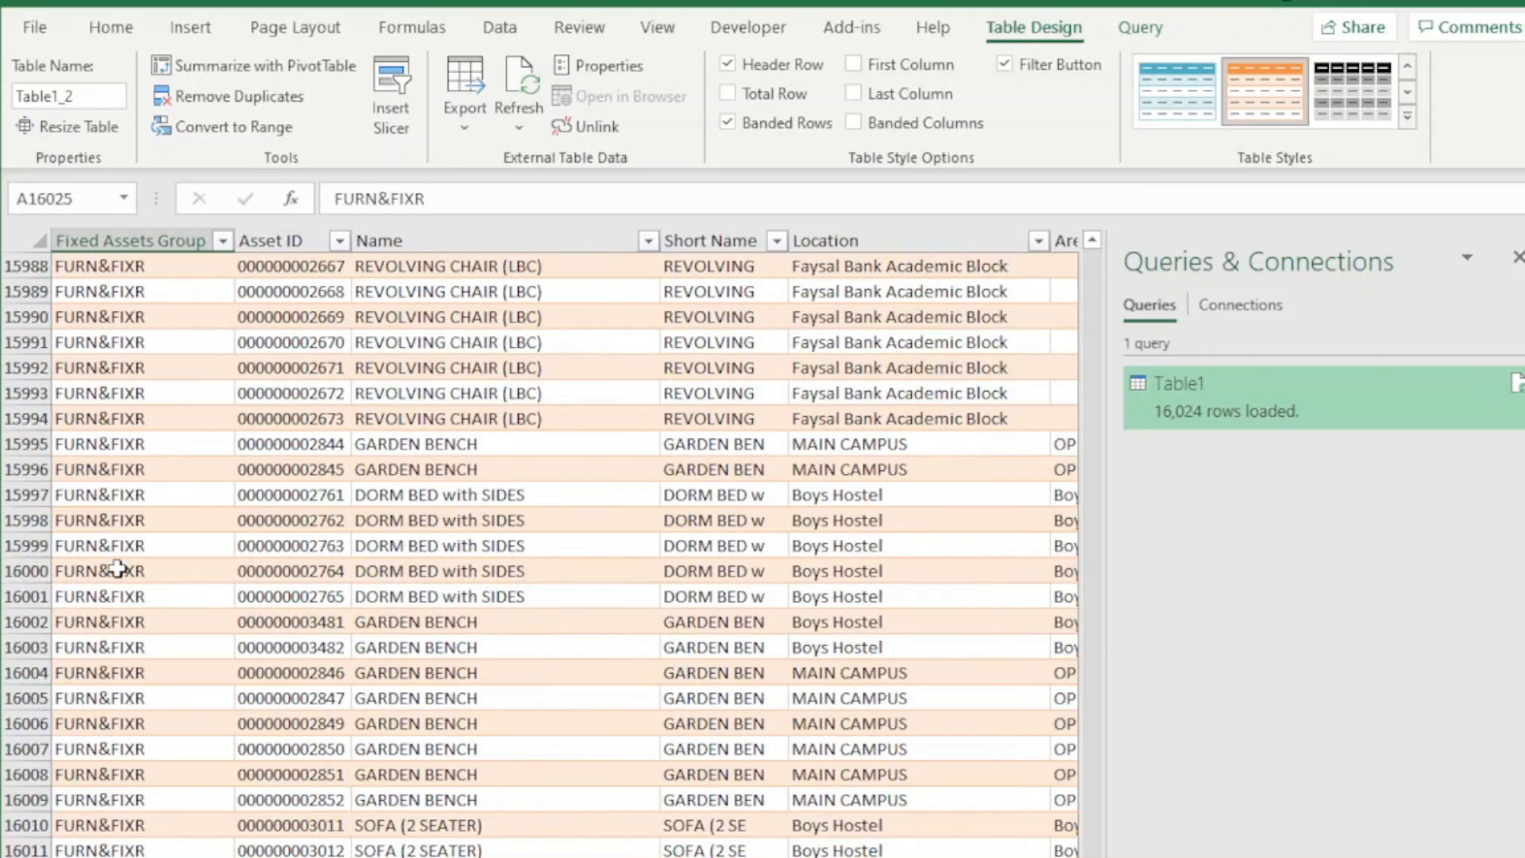